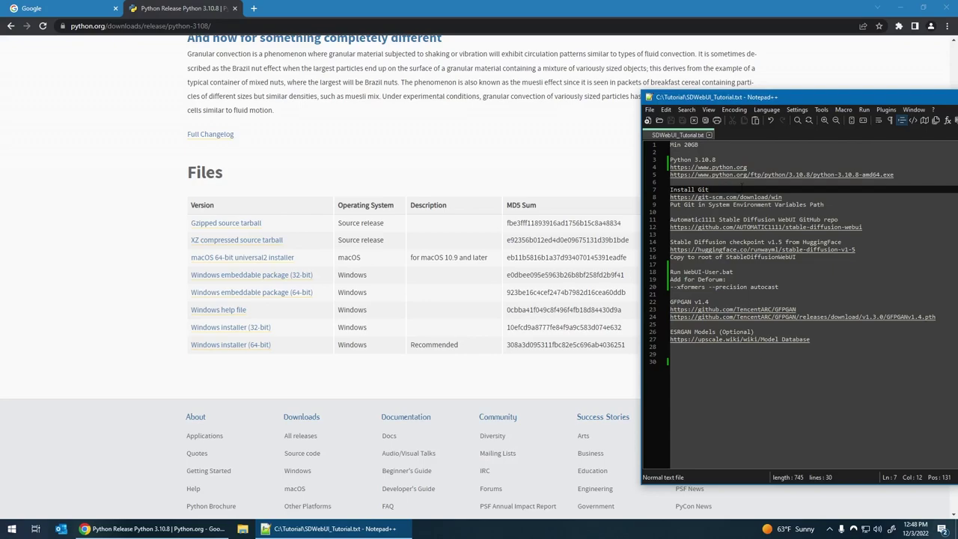
Step: Open the Git for Windows download link from the notes, download the 64-bit standalone setup, and launch the installer
click(730, 199)
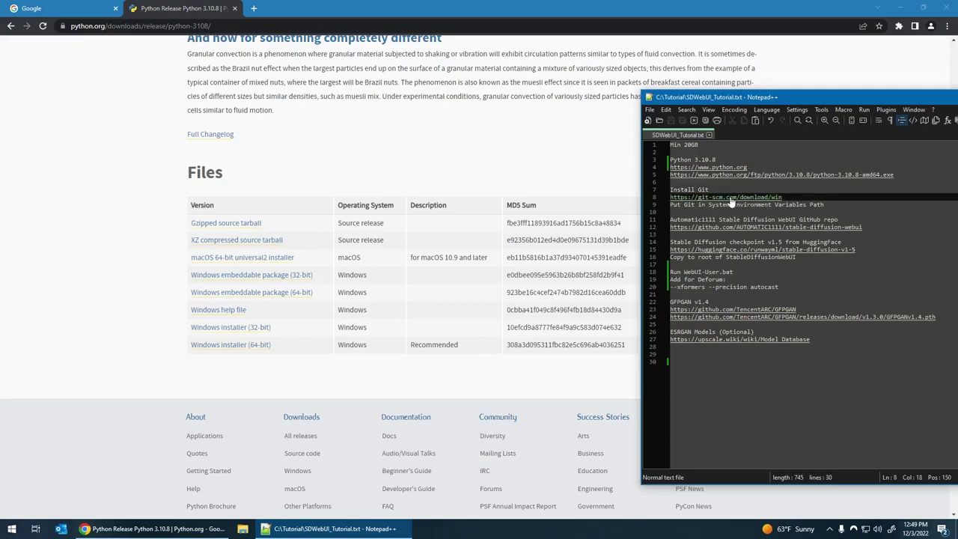
double_click(730, 199)
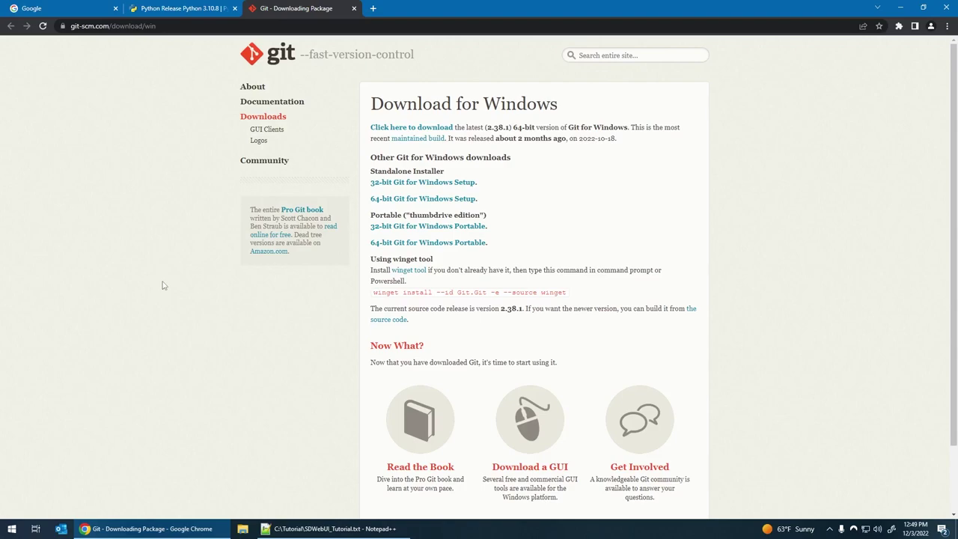
click(435, 201)
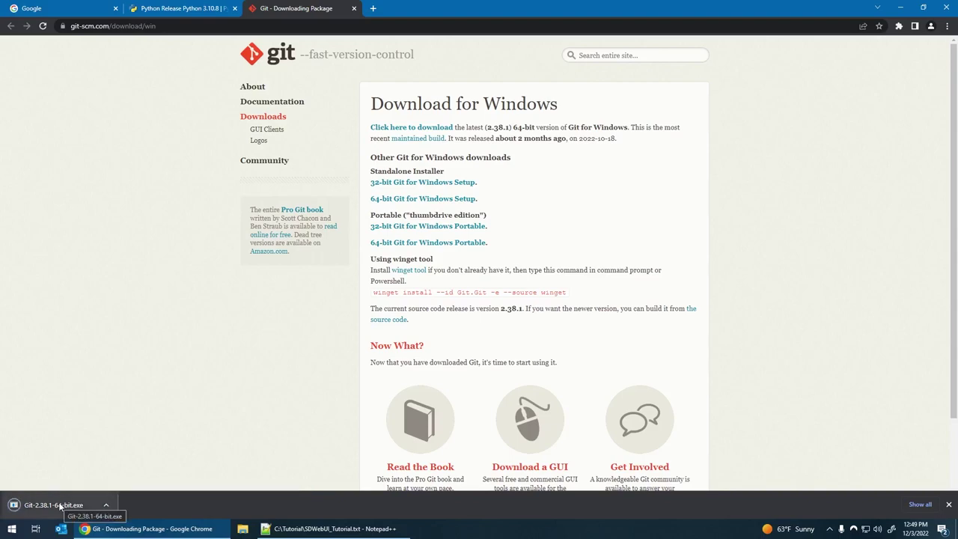
click(54, 505)
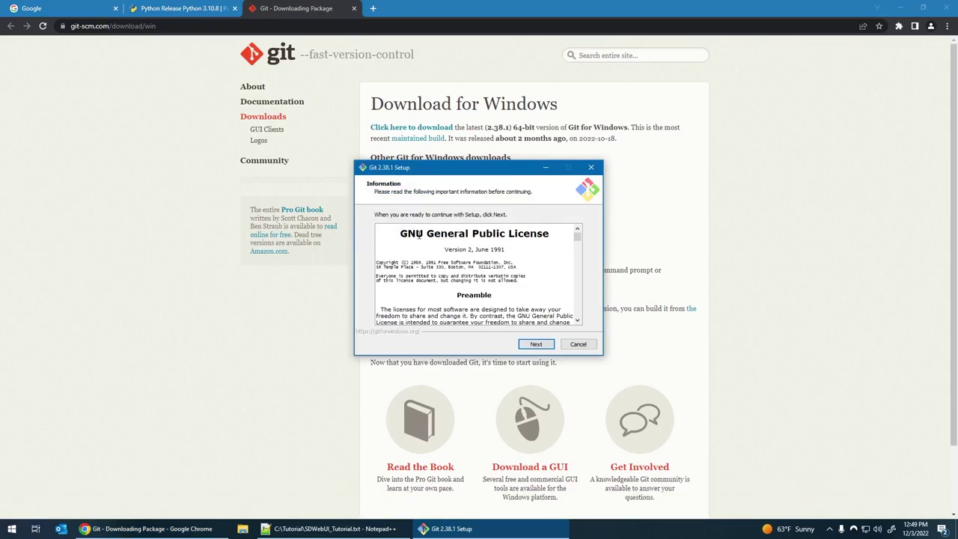
Step: Proceed past the GNU General Public License and keep C:\Program Files\Git as the installation folder
scroll(464, 269, down, 5)
scroll(494, 278, up, 5)
click(536, 344)
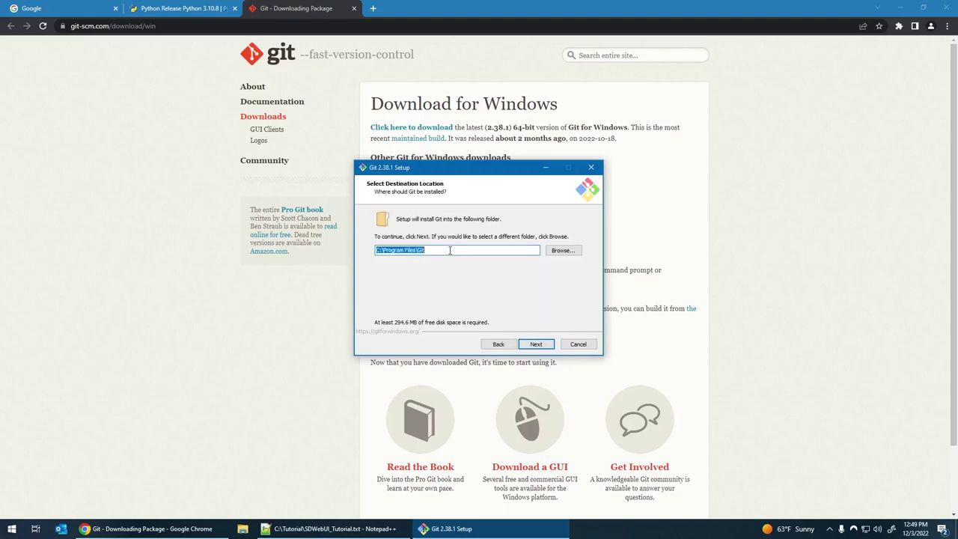
click(534, 345)
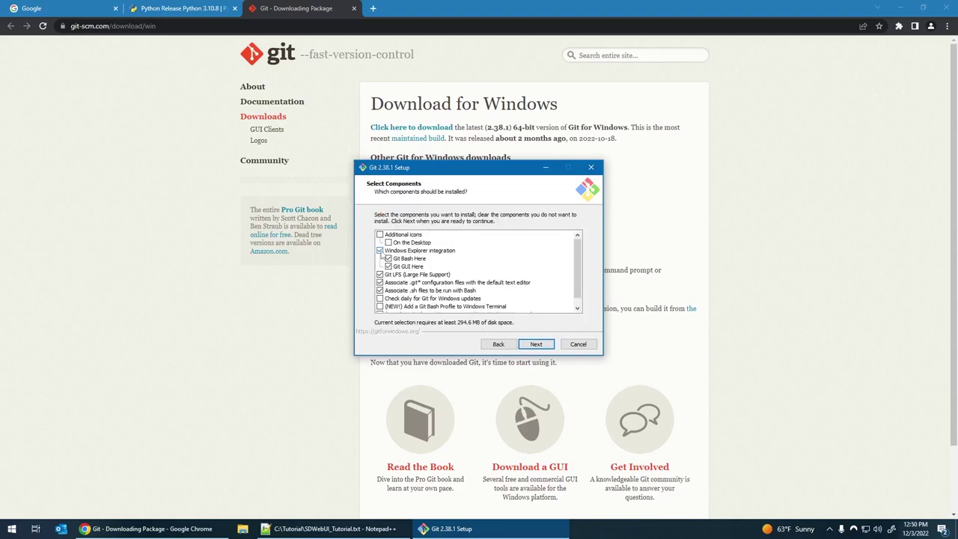
Step: Exclude Windows Explorer integration from the Git components and keep Git as the Start Menu folder
click(379, 251)
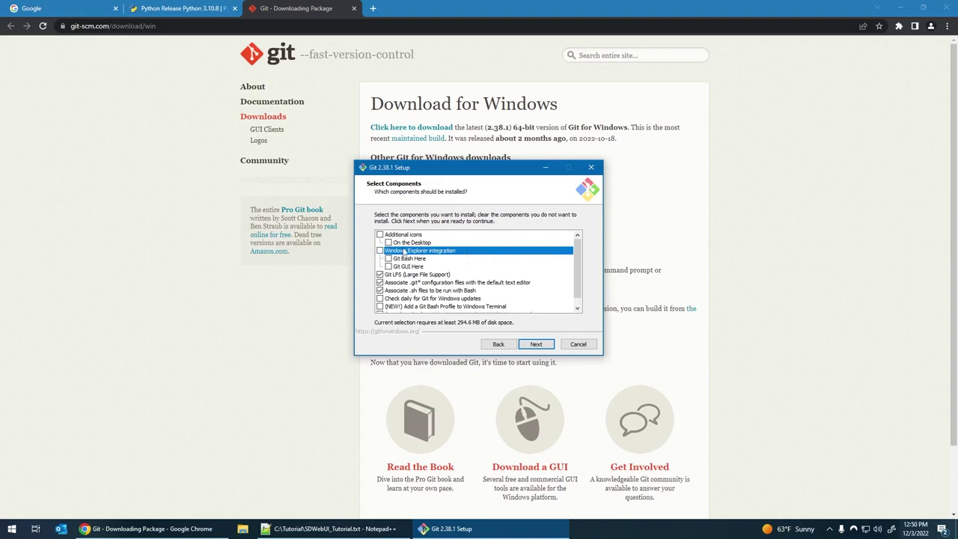
click(540, 345)
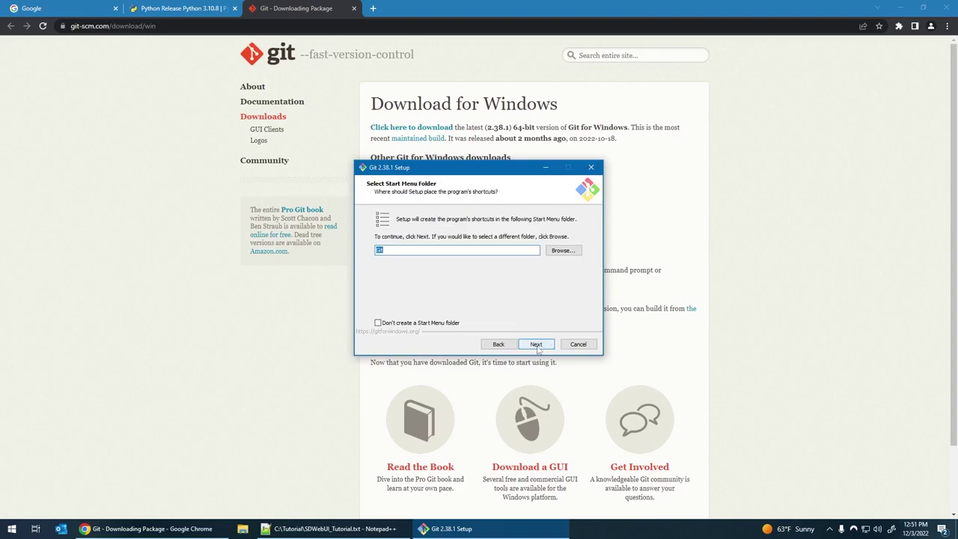
click(536, 345)
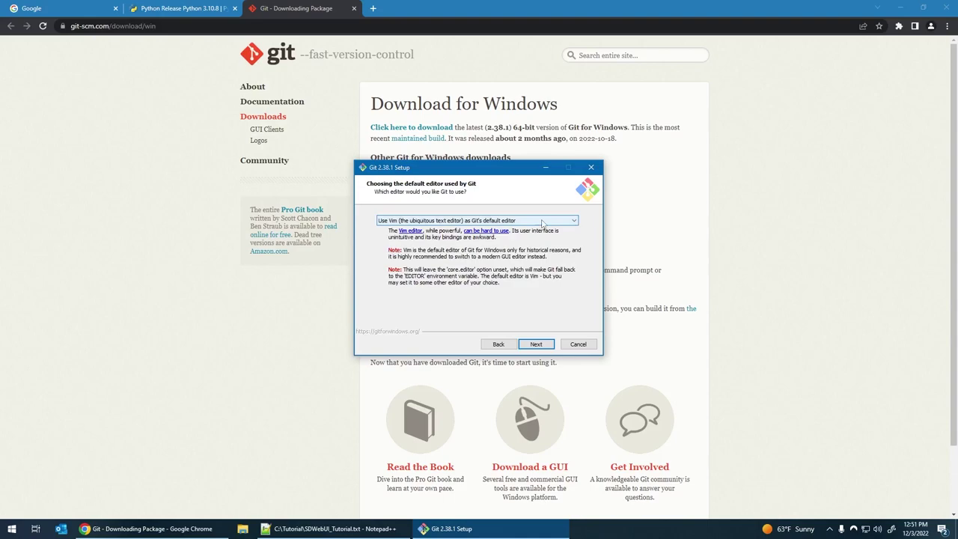
Step: Set Notepad++ as Git's default editor and continue the setup with the tutorial notes displayed alongside
click(543, 222)
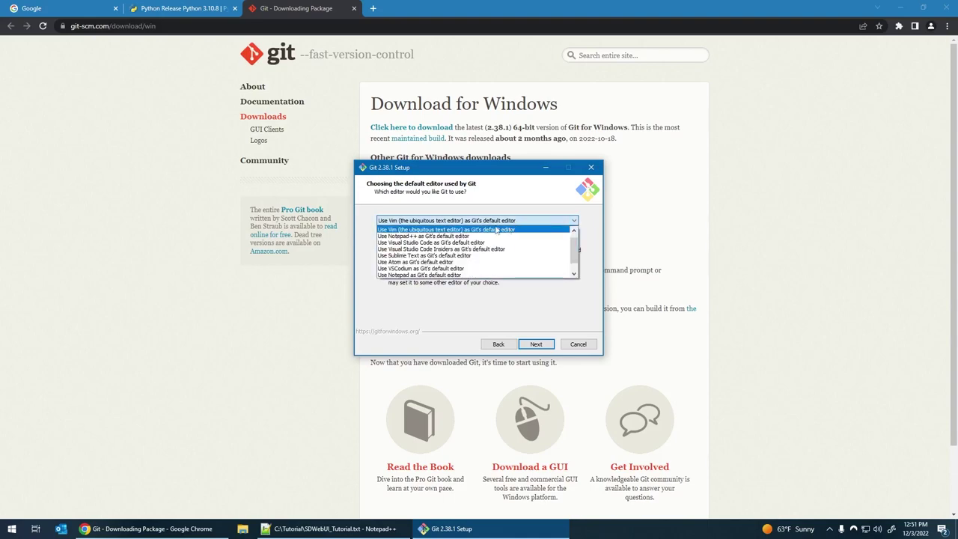
click(443, 236)
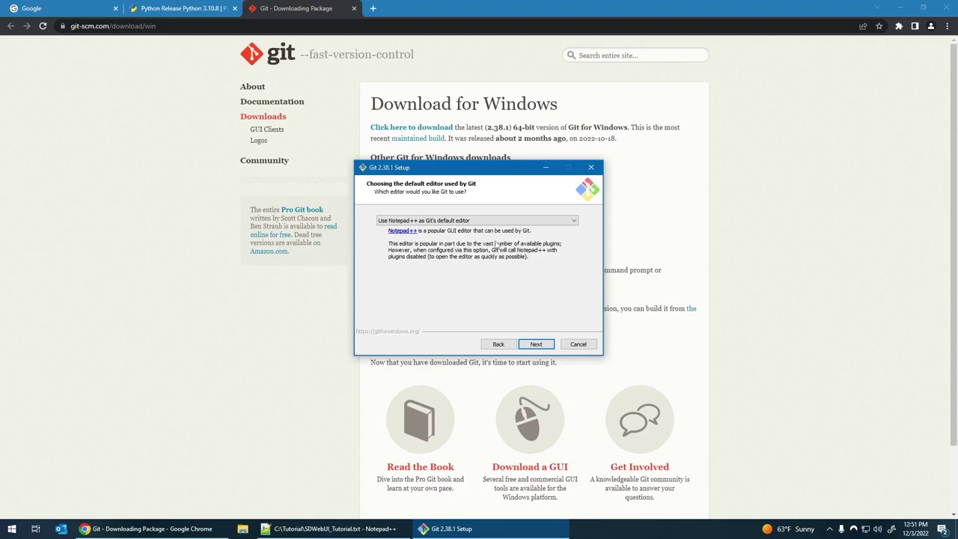
click(487, 221)
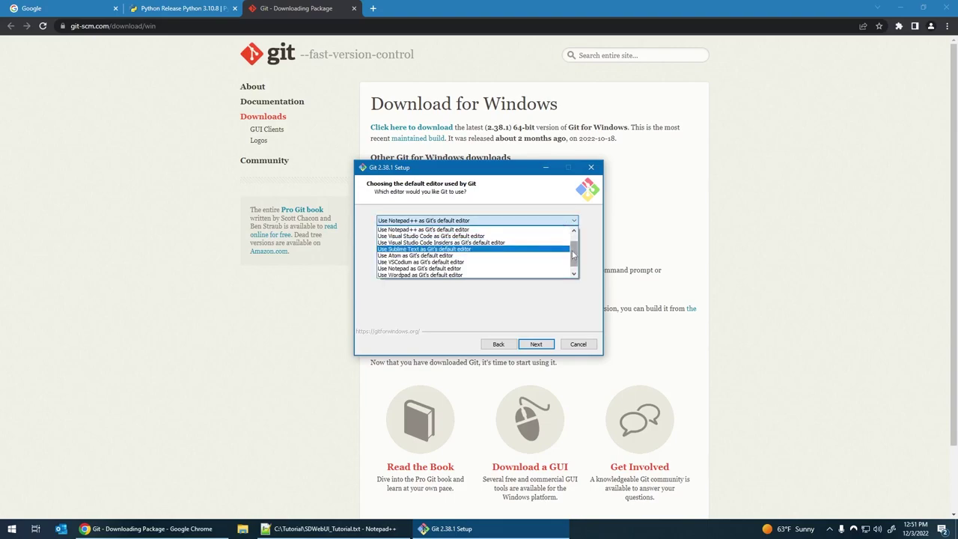
scroll(574, 258, down, 1)
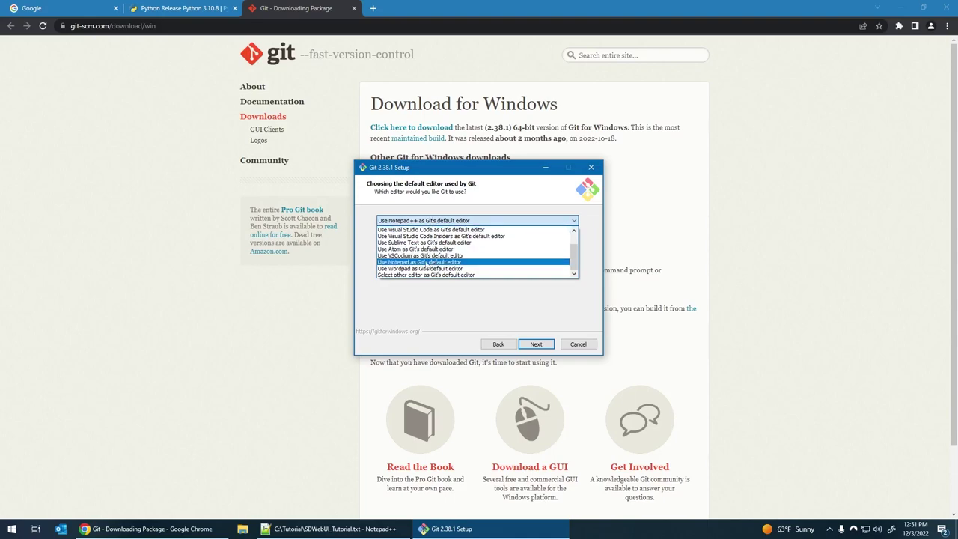
scroll(425, 263, up, 2)
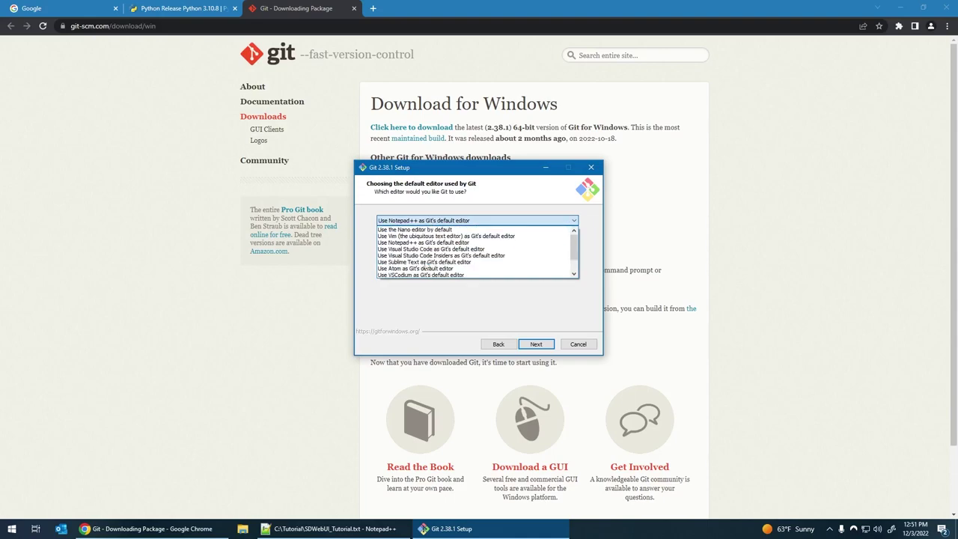
click(431, 222)
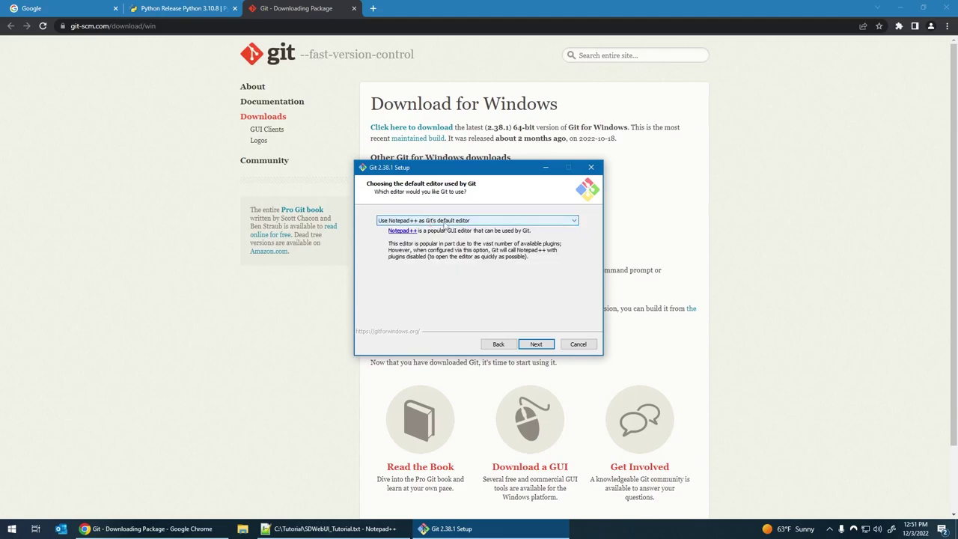
key(alt+Tab)
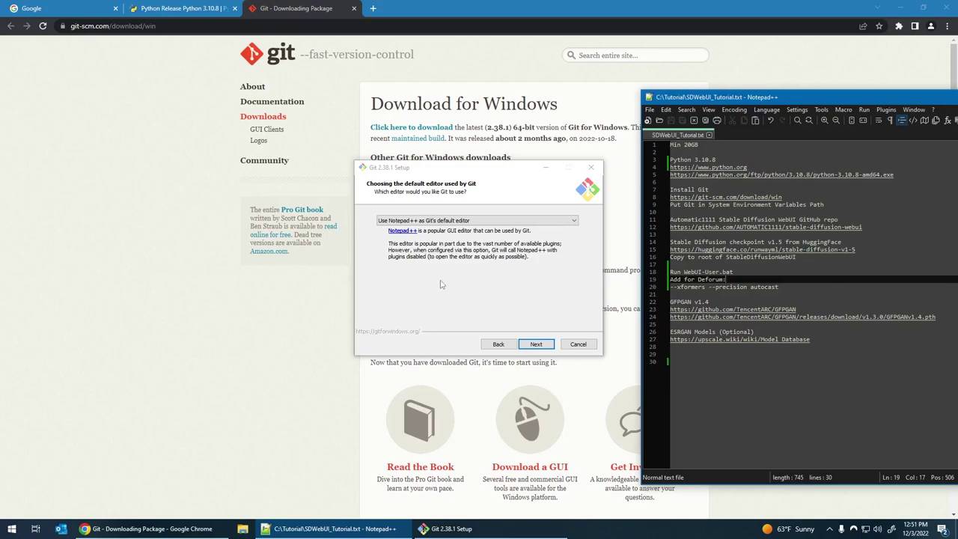
click(535, 346)
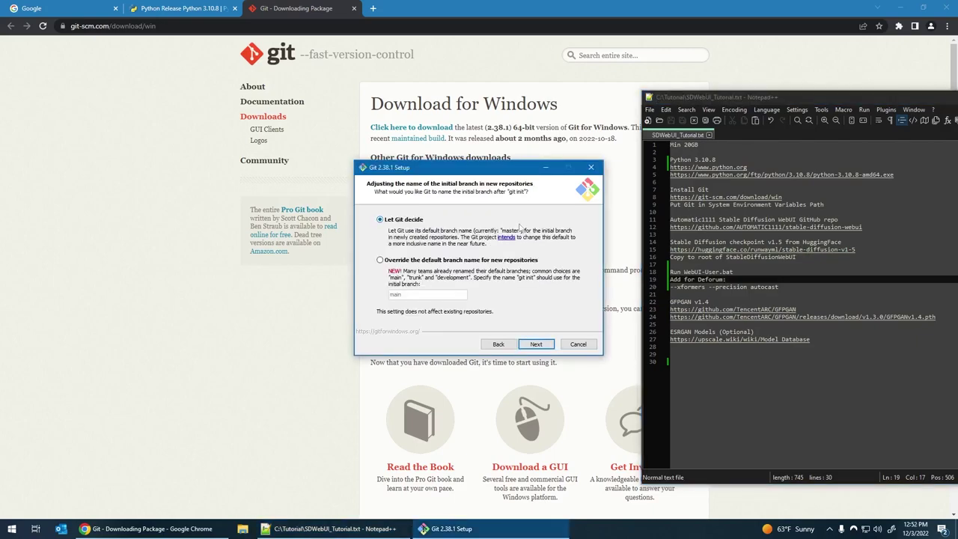
Step: Accept the defaults for initial branch name, PATH environment with 3rd-party software, bundled OpenSSH, OpenSSL library and Windows-style checkout line endings
click(535, 343)
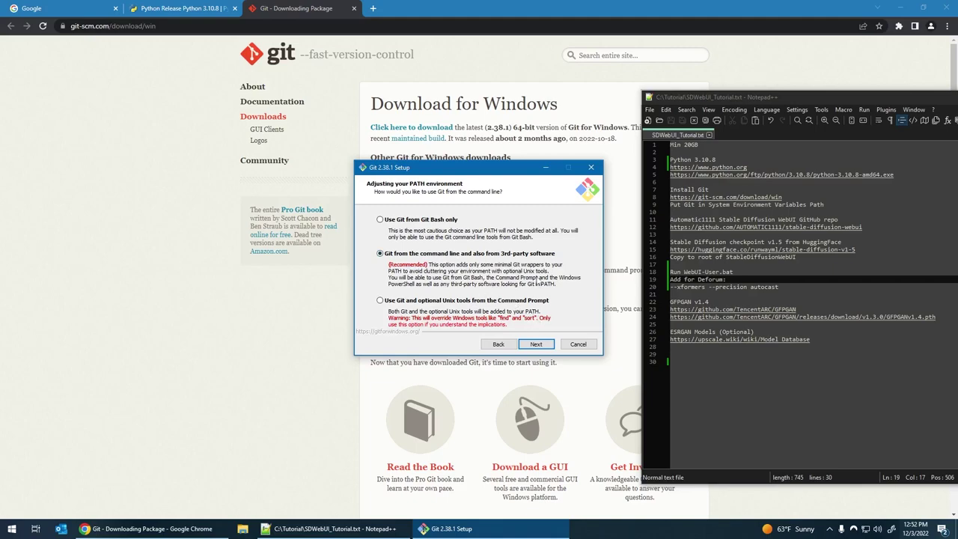
click(535, 344)
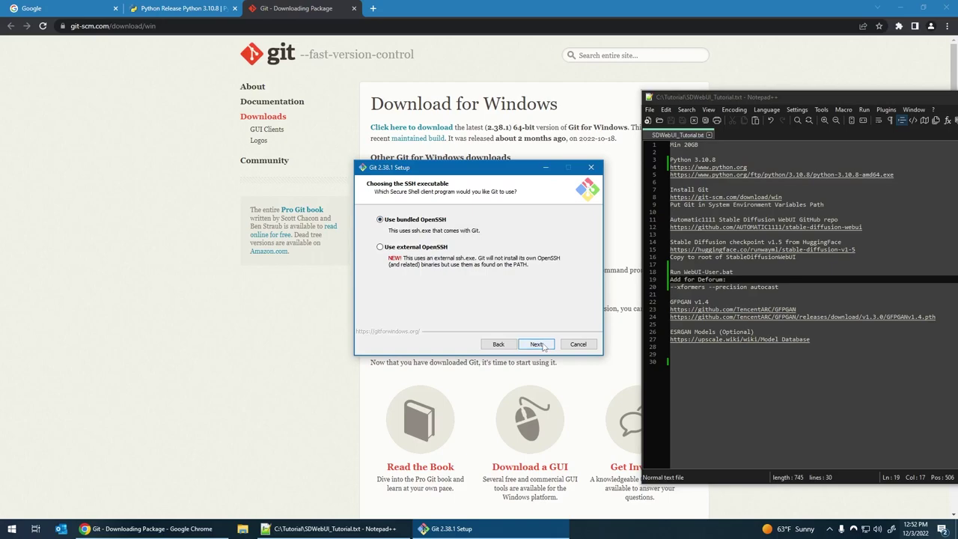
click(543, 346)
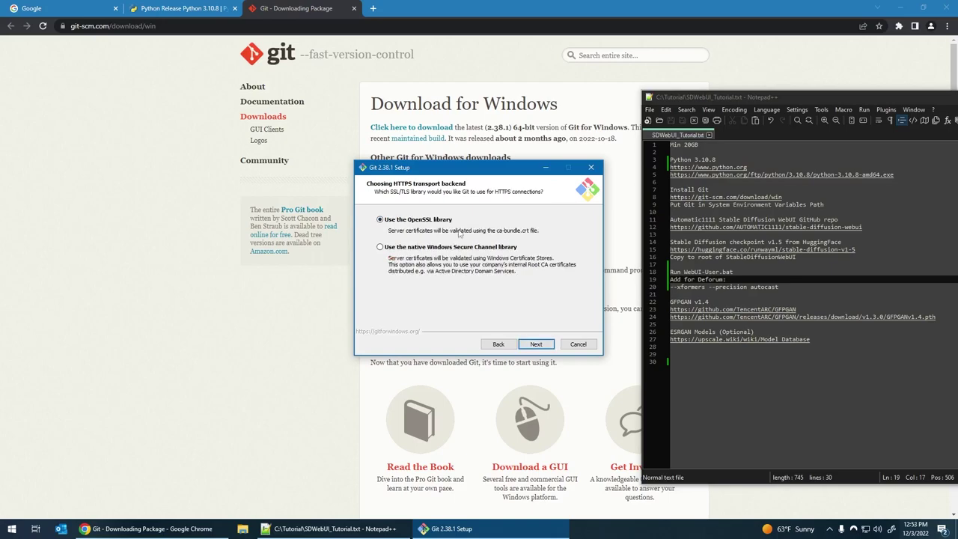
click(545, 346)
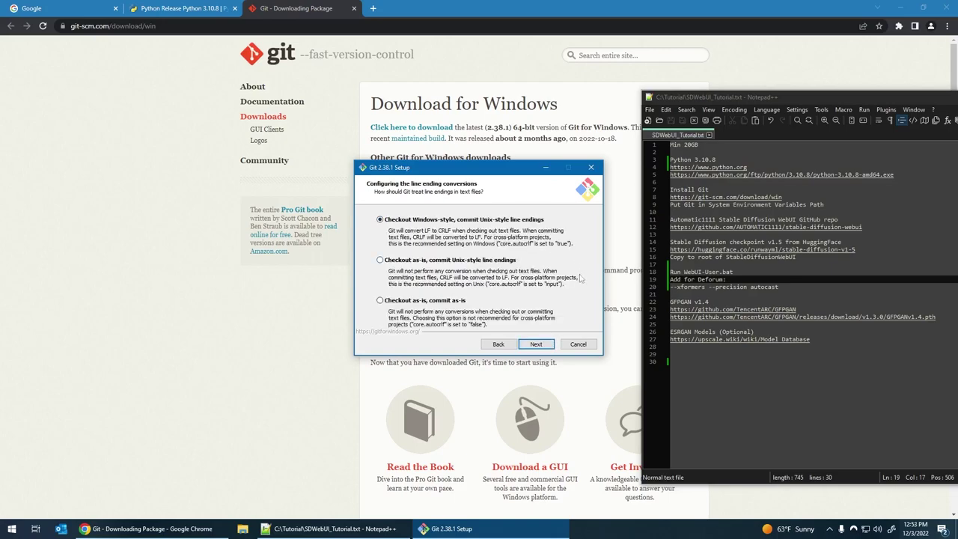
click(538, 345)
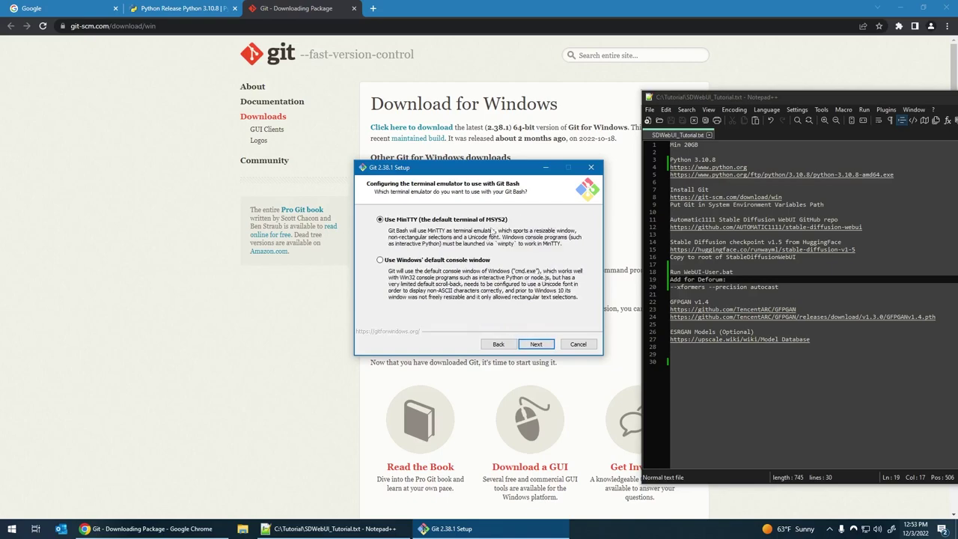
Step: Choose Windows' default console window as Git Bash's terminal and keep the default fast-forward or merge behavior for git pull
click(380, 261)
click(536, 345)
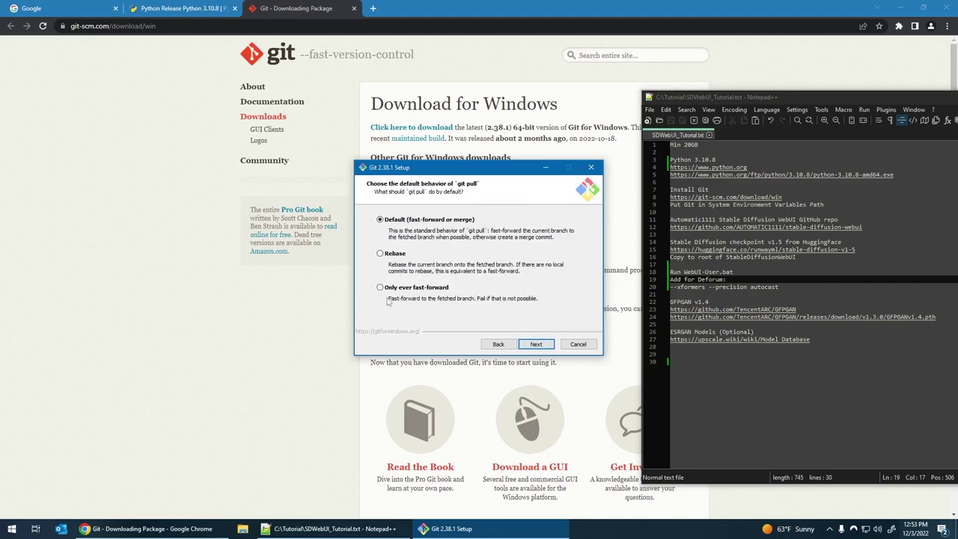
click(536, 344)
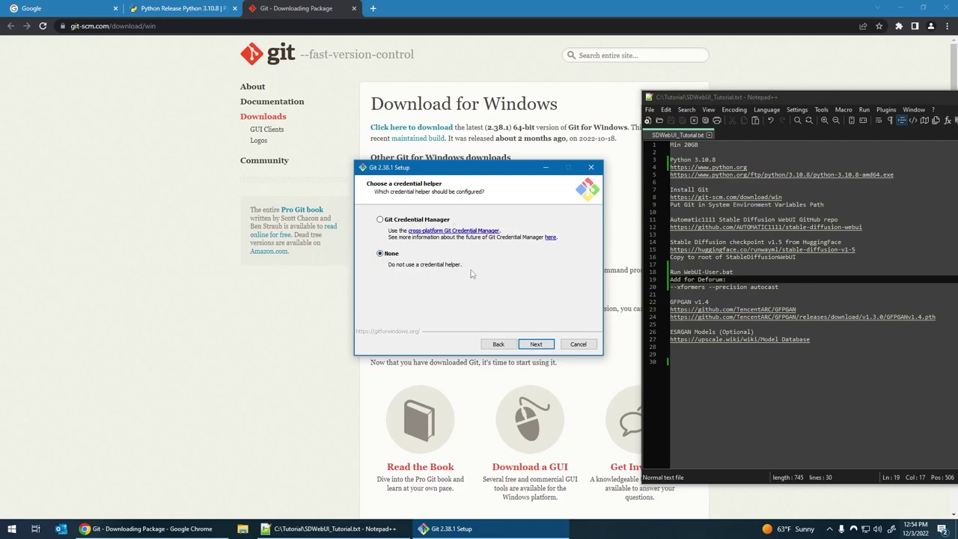
Step: Install Git with no credential helper and no experimental options, and finish the setup wizard
click(537, 344)
click(535, 345)
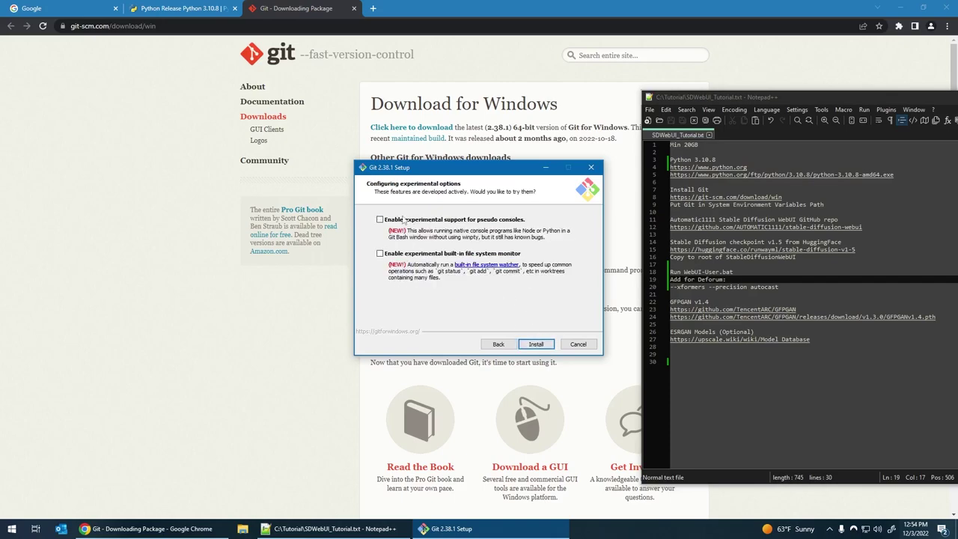
click(536, 344)
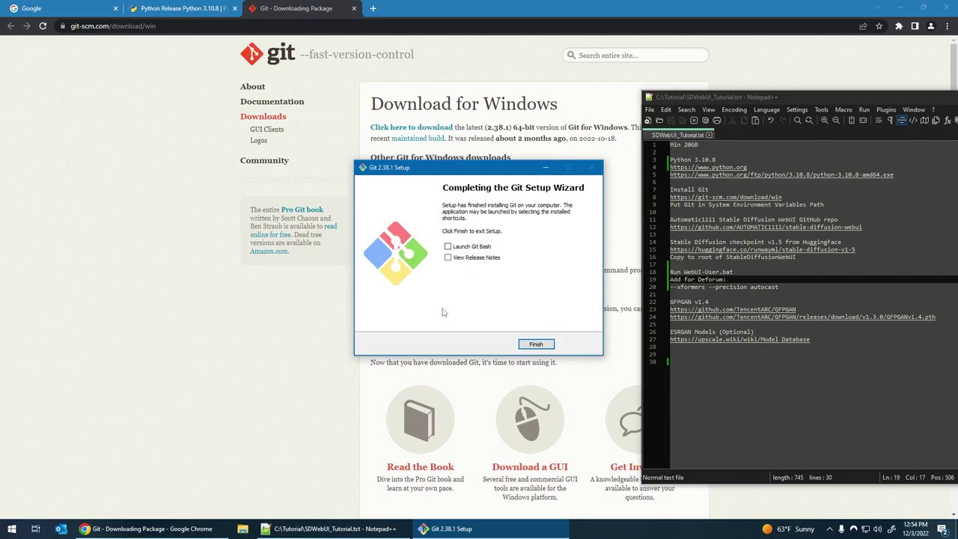
click(536, 344)
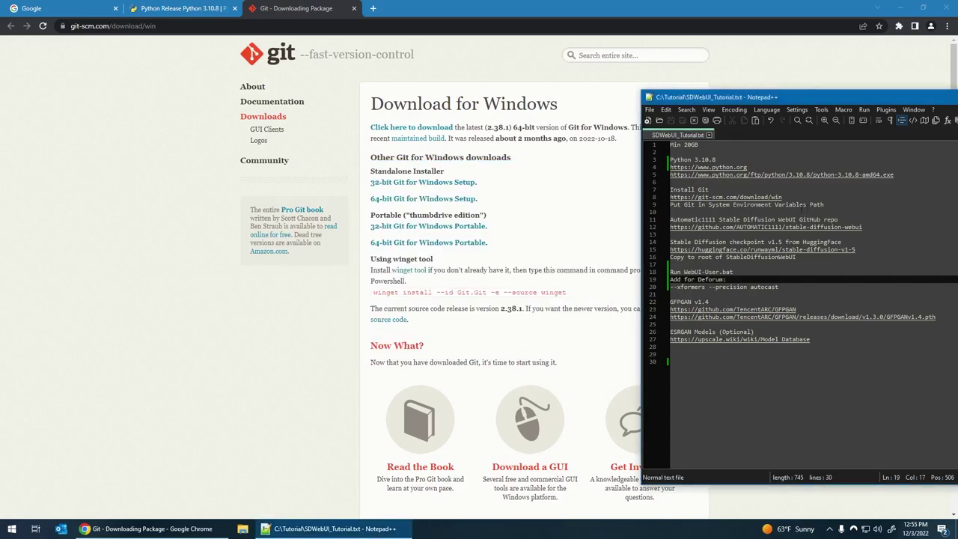
Step: Highlight the note about the System Environment Variables Path, and open the Windows system About settings in a wider window
drag(826, 204, 669, 205)
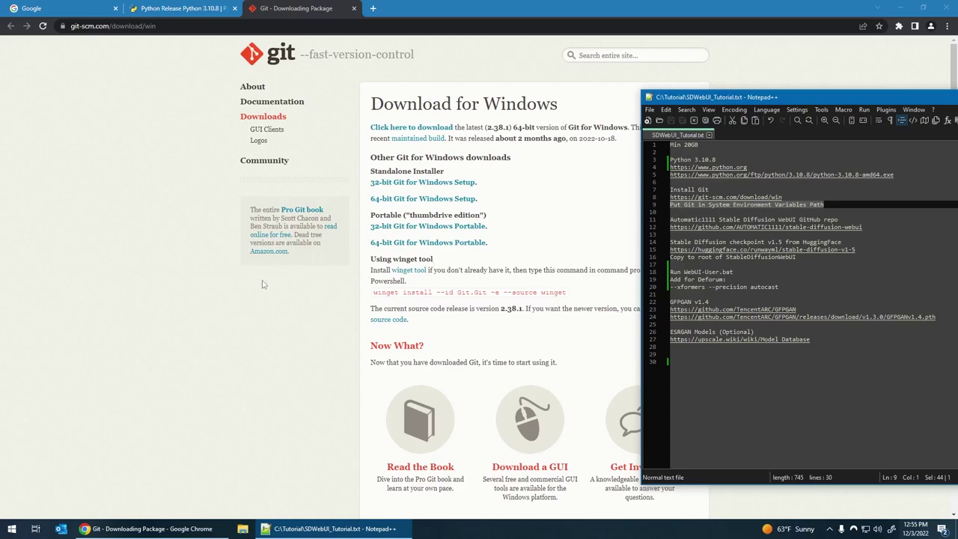
right_click(9, 530)
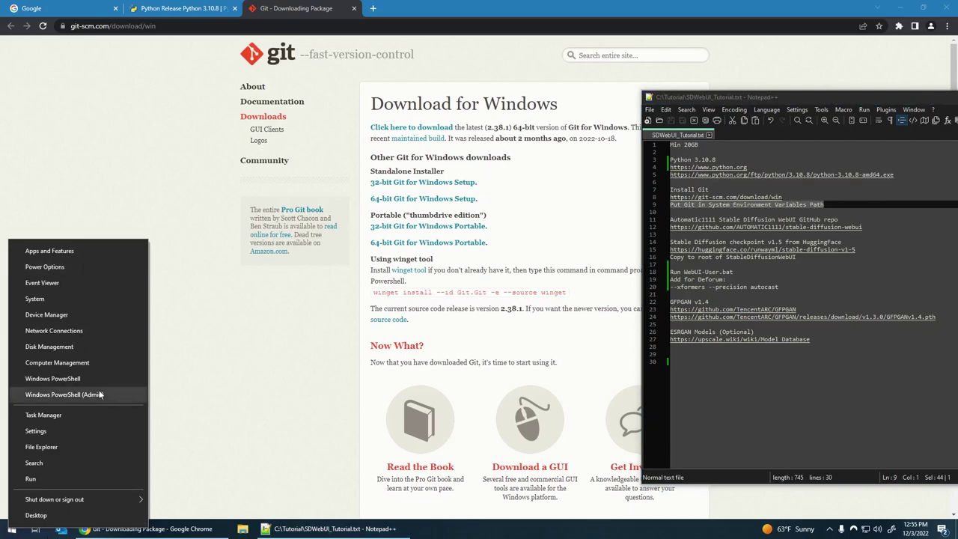
click(35, 298)
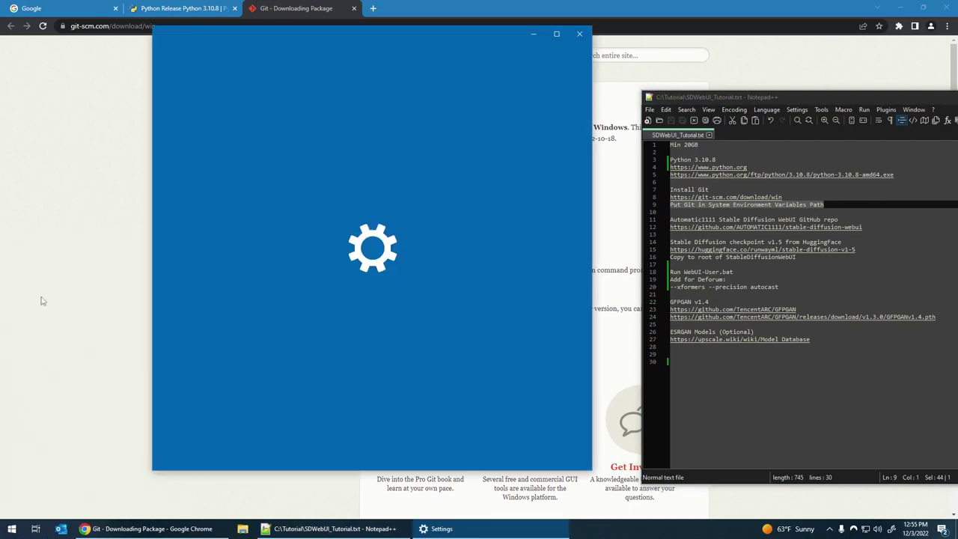
drag(591, 246, 775, 250)
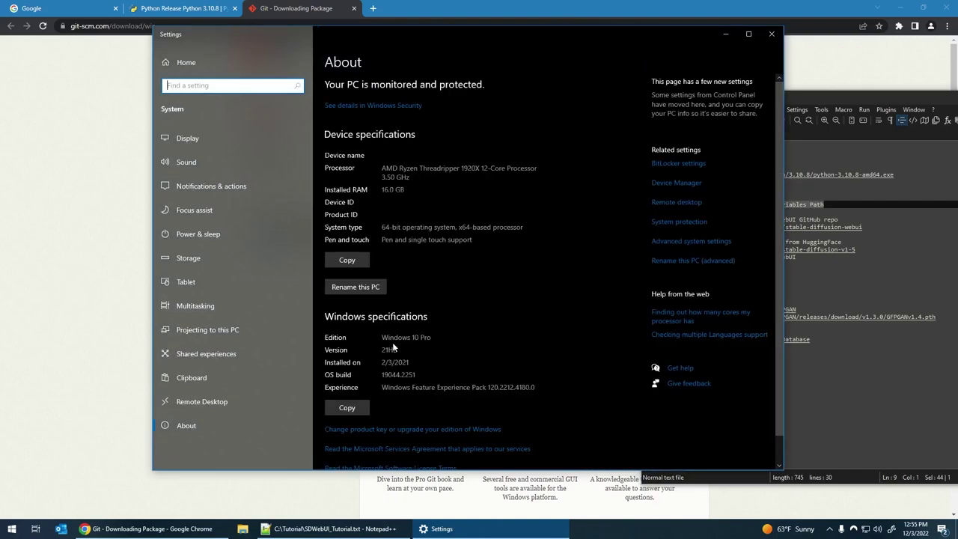
drag(410, 189, 367, 189)
click(430, 330)
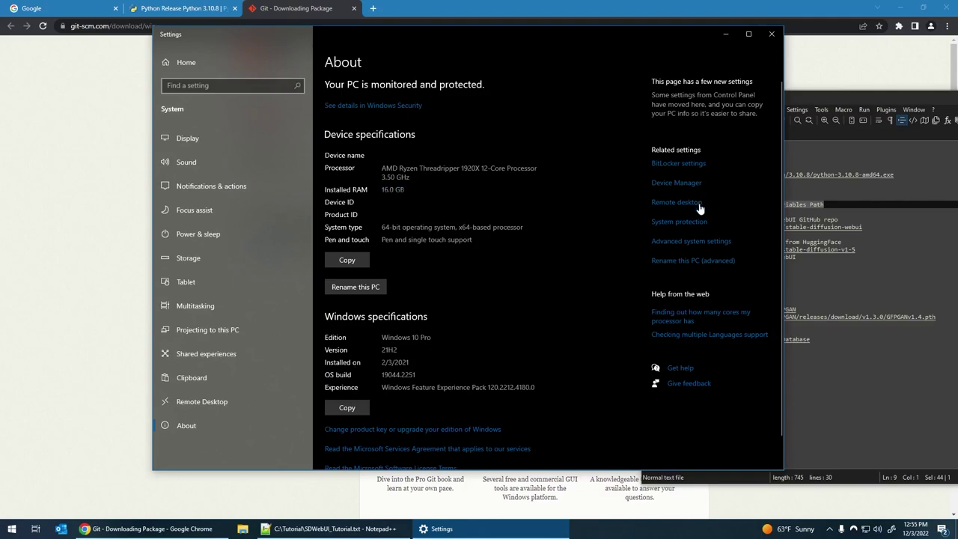
Step: Open the system Path variable for editing from the advanced system settings' environment variables and select its C:\Program Files\Git\cmd entry
click(696, 246)
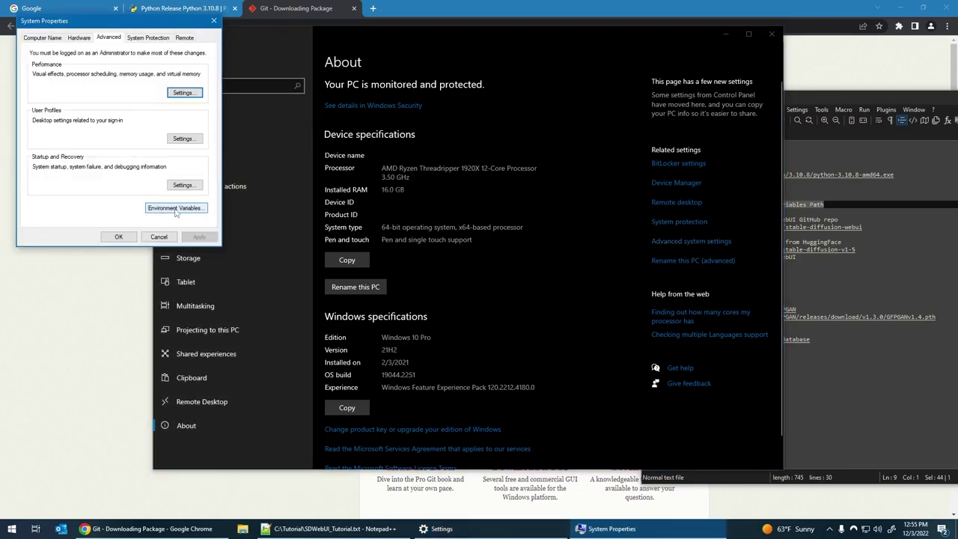
click(175, 208)
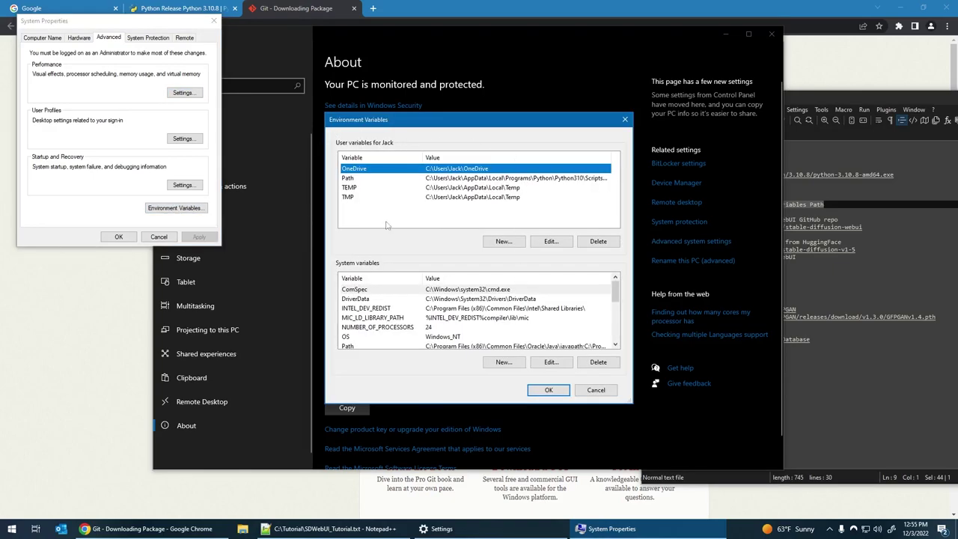
click(616, 346)
click(616, 345)
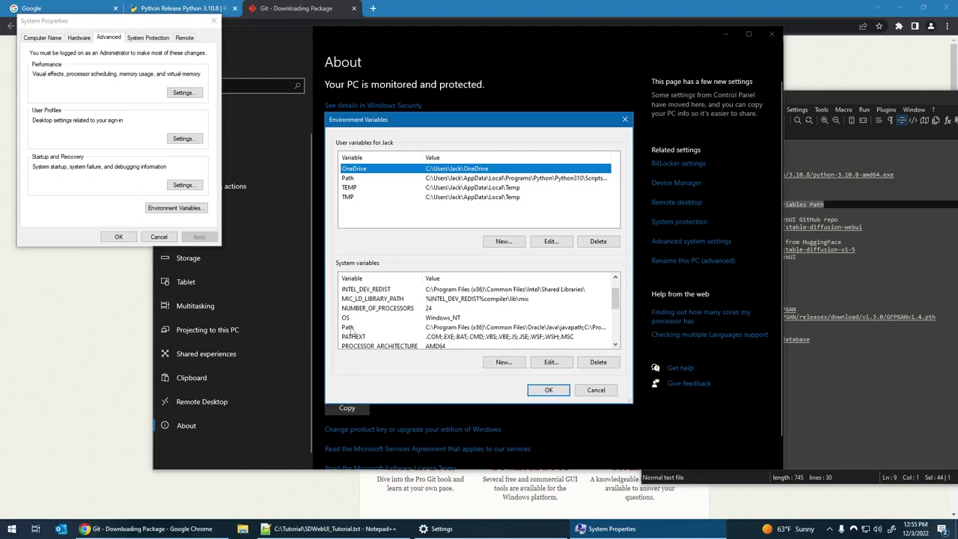
click(349, 328)
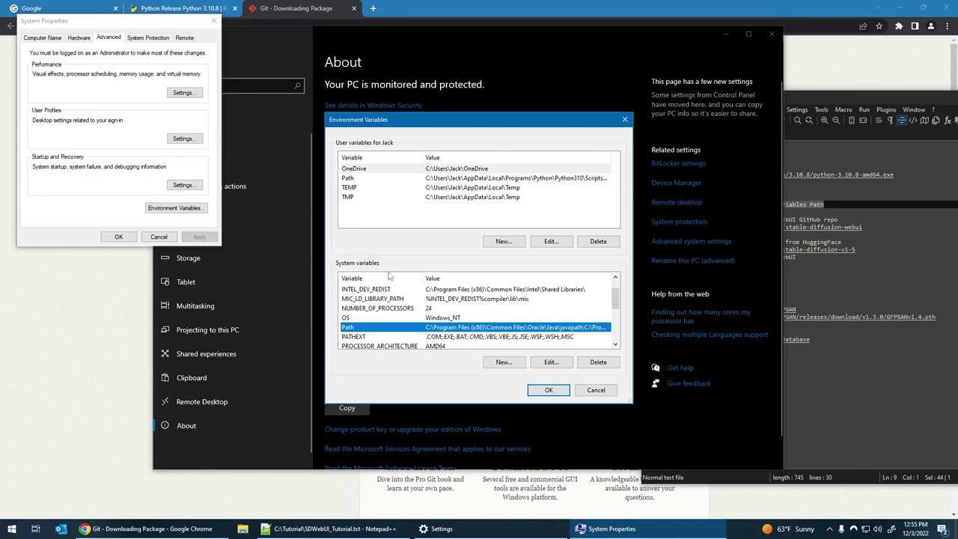
click(359, 179)
click(350, 328)
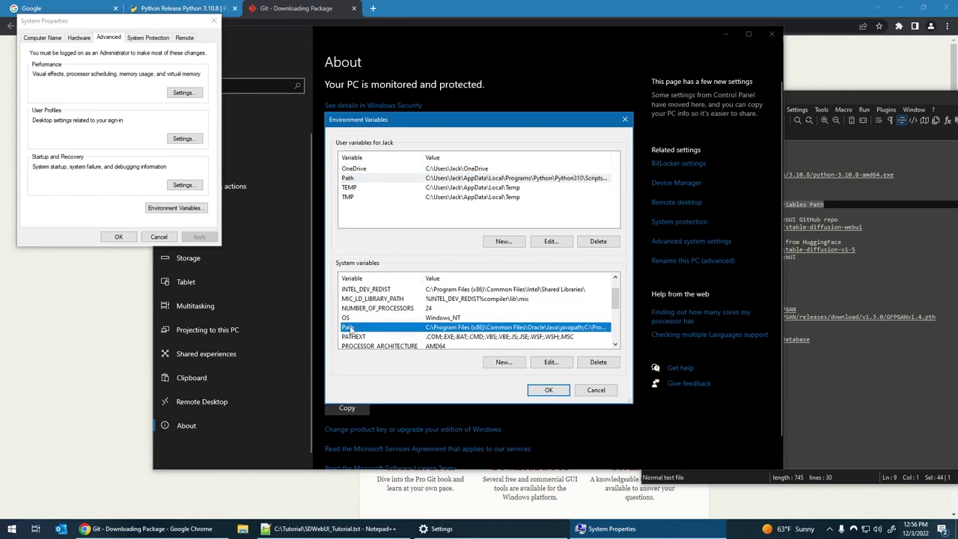
click(557, 365)
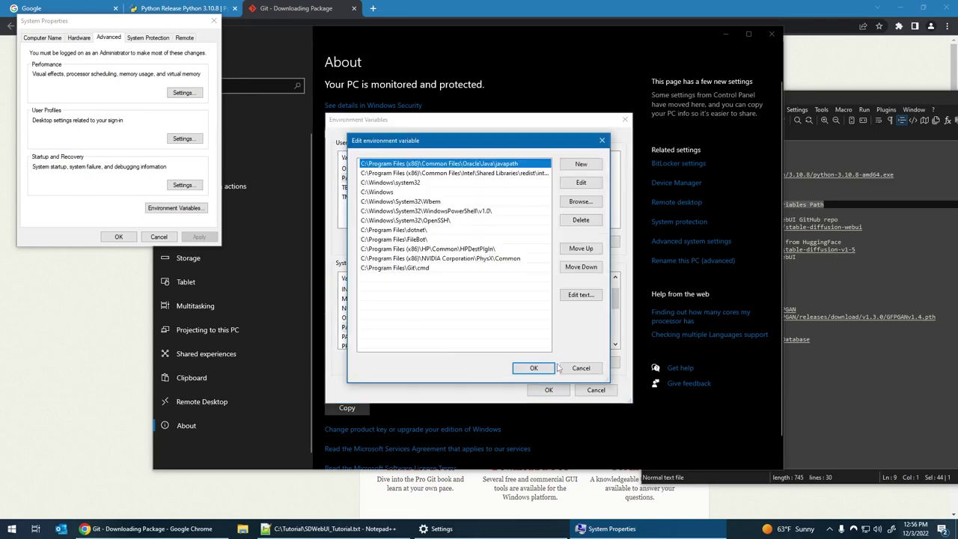
click(423, 269)
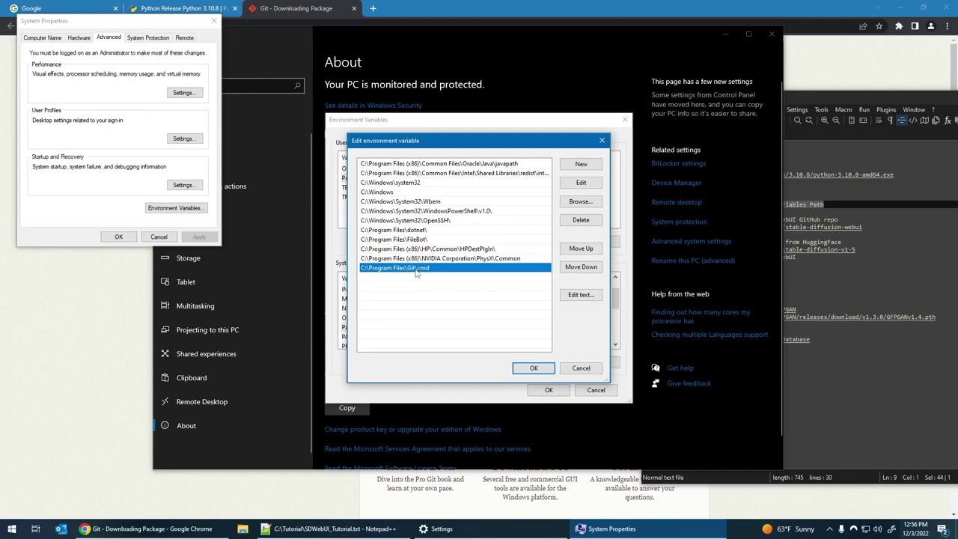
click(581, 164)
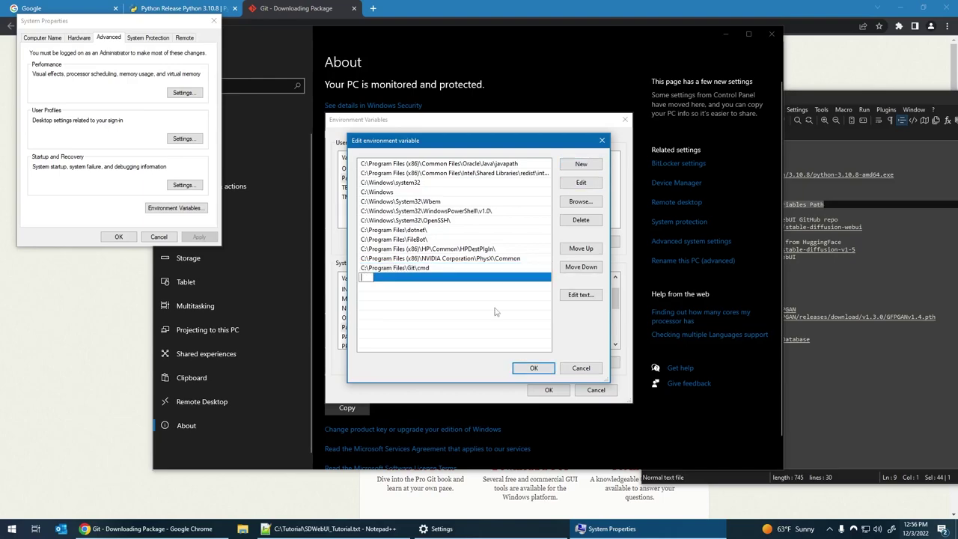
text(C:\Progr)
key(Escape)
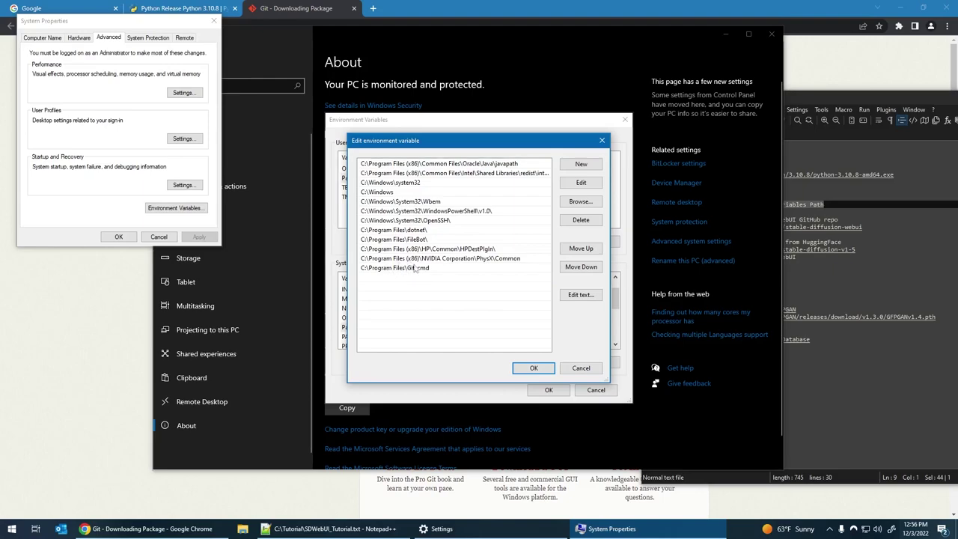
Step: Check the C:\Program Files\Git\cmd entry, accept the environment variable dialogs, and close the system settings windows
click(445, 271)
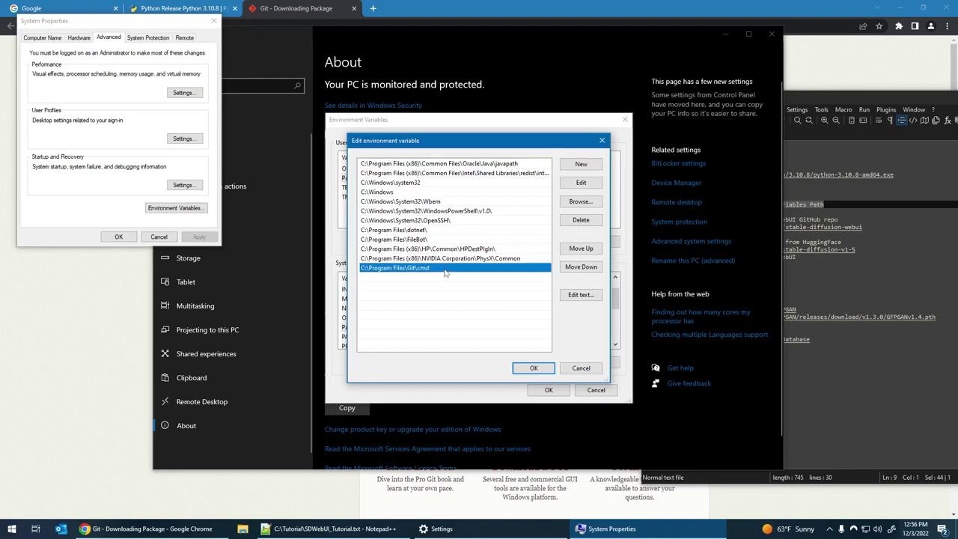
click(432, 259)
click(422, 268)
click(534, 368)
click(548, 390)
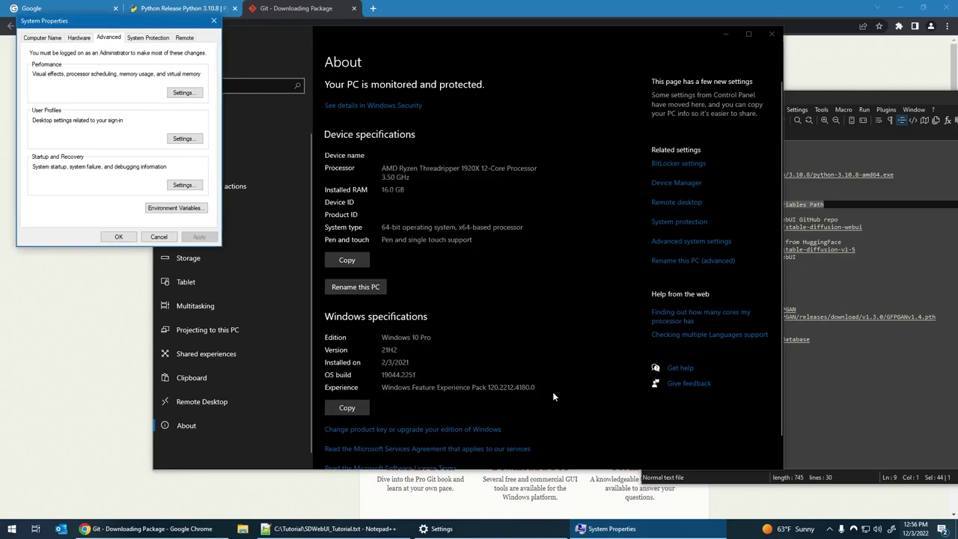
click(772, 34)
click(213, 21)
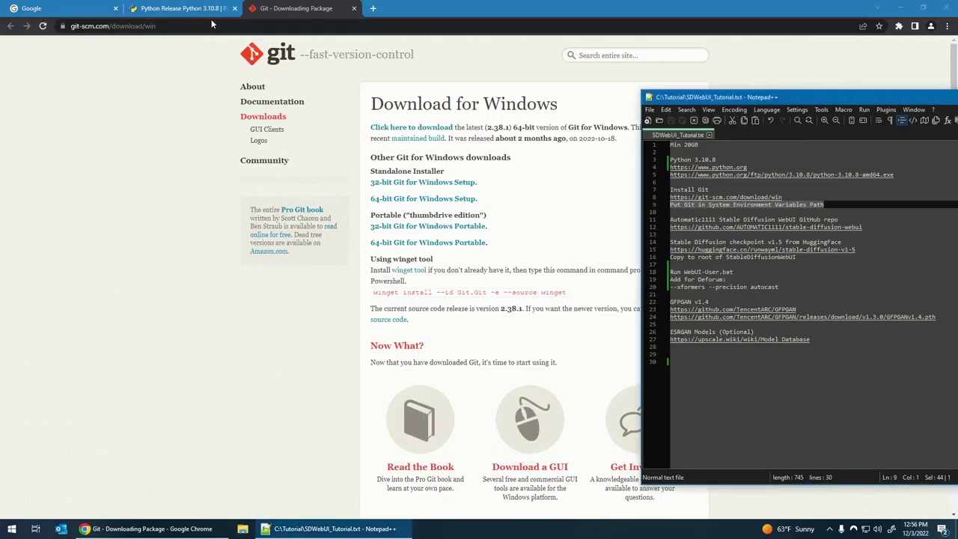
Step: Open the AUTOMATIC1111 stable-diffusion-webui GitHub repository from the notes and look through its README
click(771, 212)
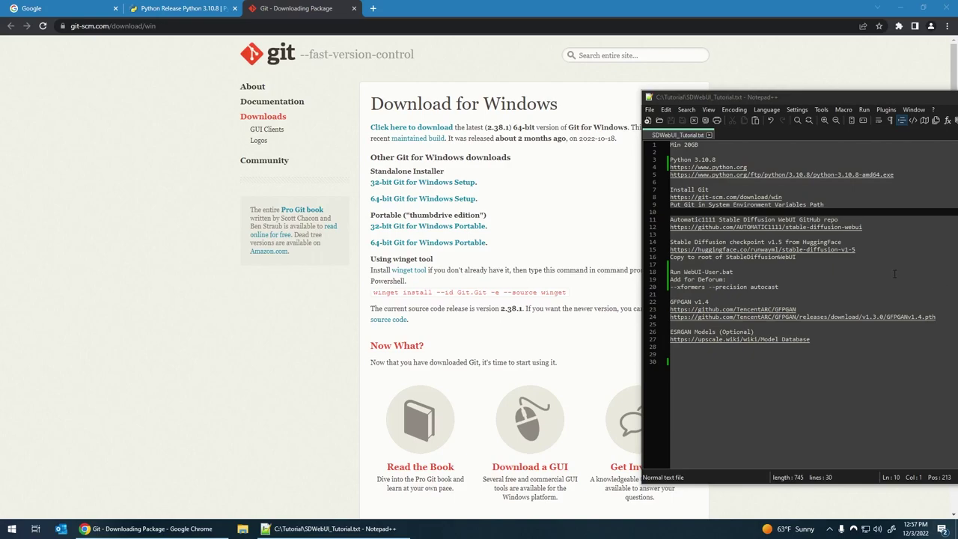
double_click(790, 229)
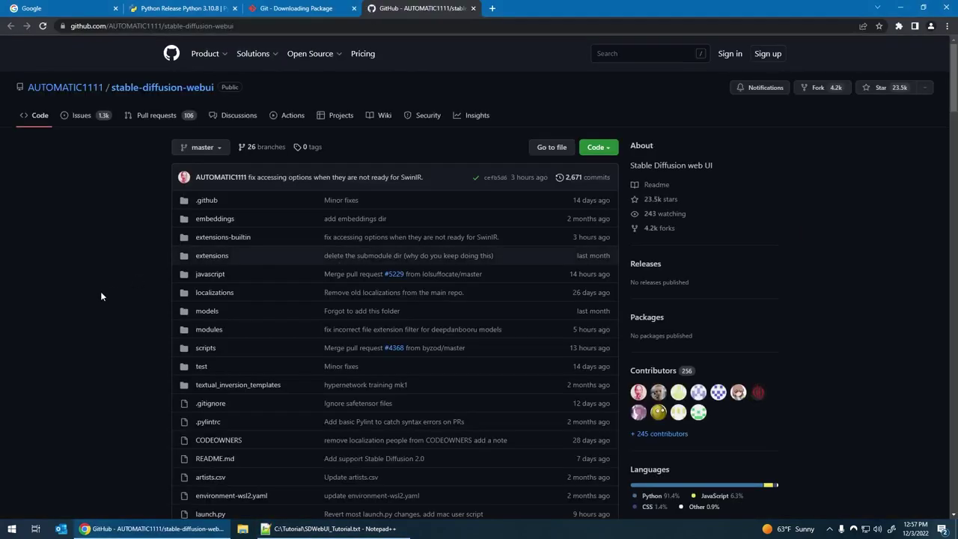
scroll(126, 264, down, 8)
scroll(127, 264, down, 2)
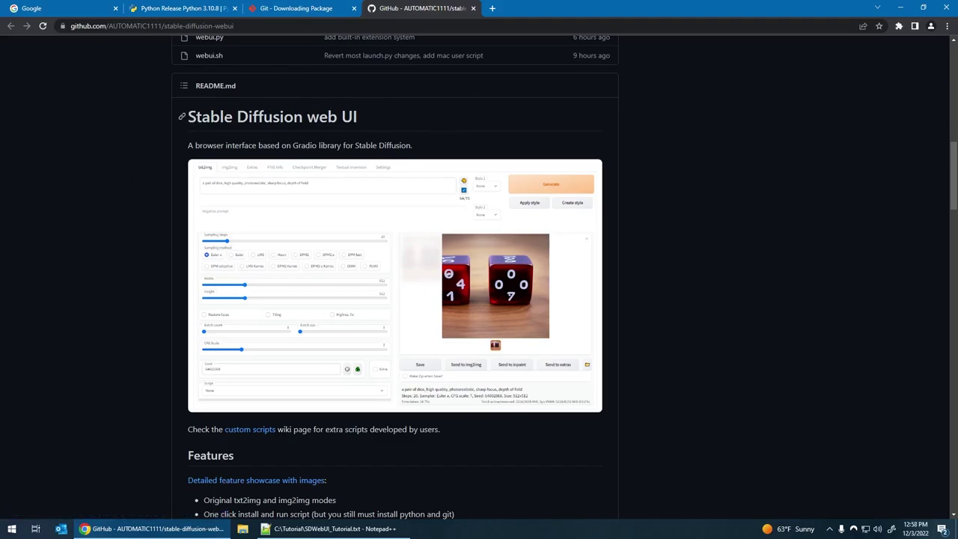
scroll(84, 232, down, 10)
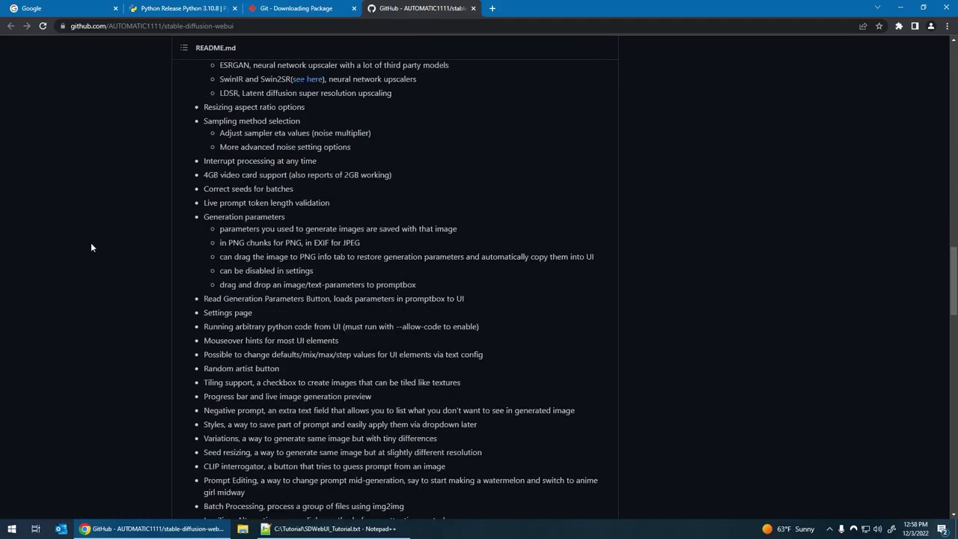
scroll(91, 244, down, 15)
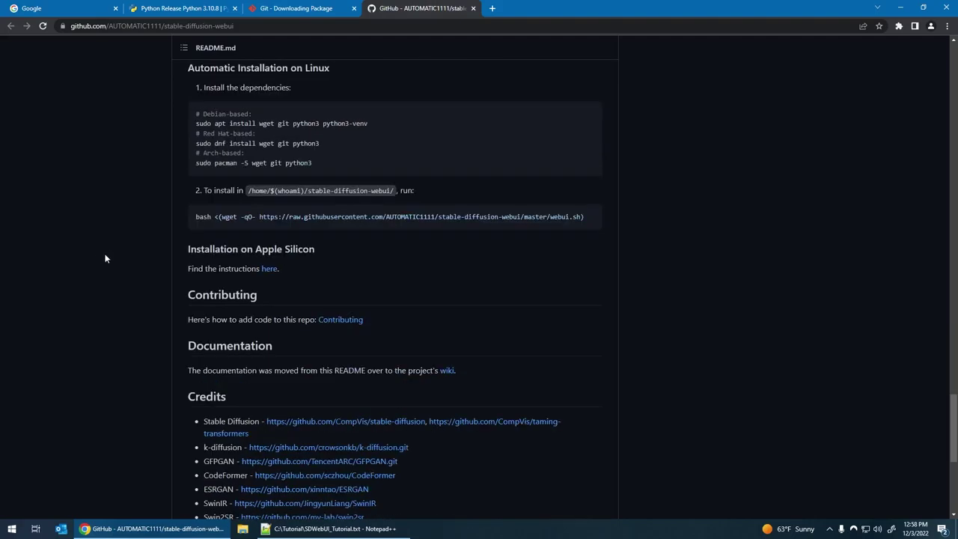
scroll(104, 255, up, 20)
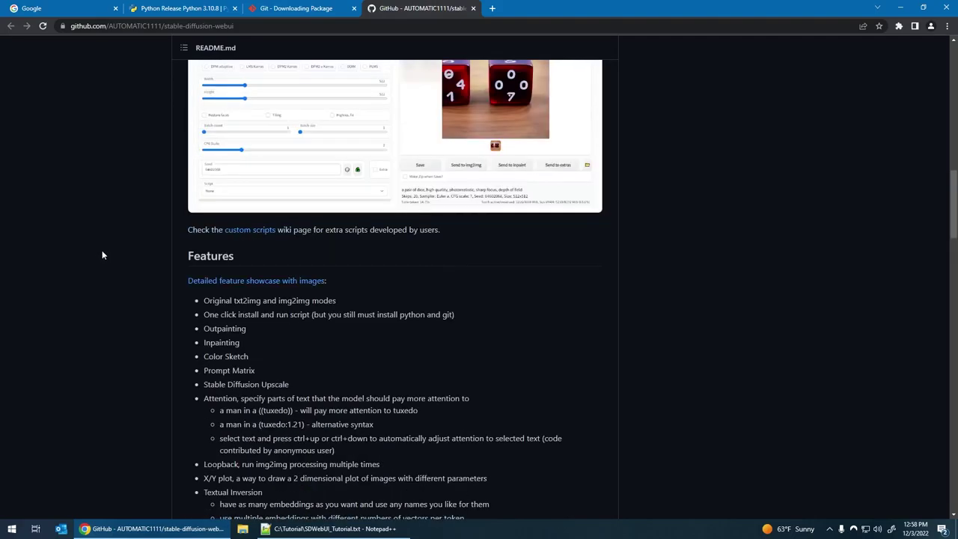
scroll(103, 256, up, 15)
scroll(102, 255, up, 1)
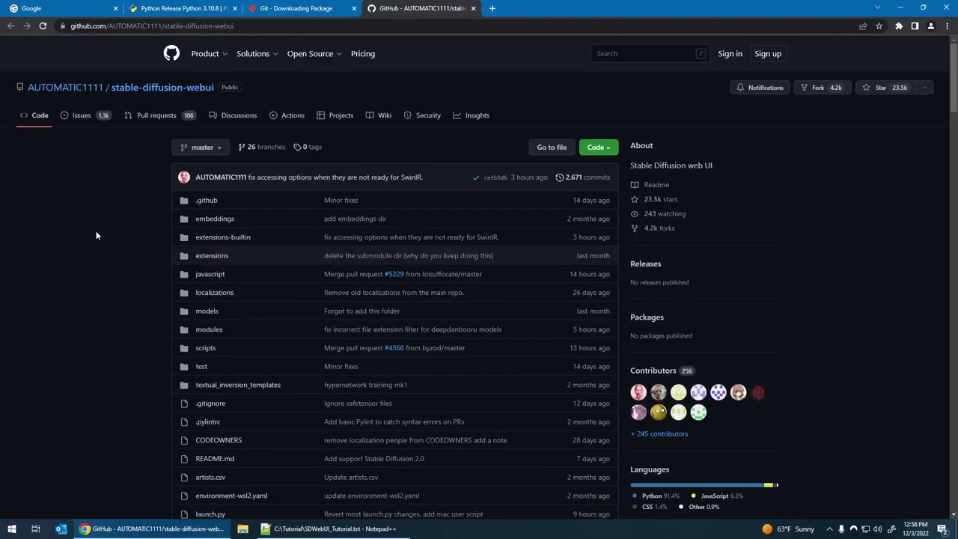
Step: Download the stable-diffusion-webui repository as a ZIP and open the archive in its own window
click(597, 147)
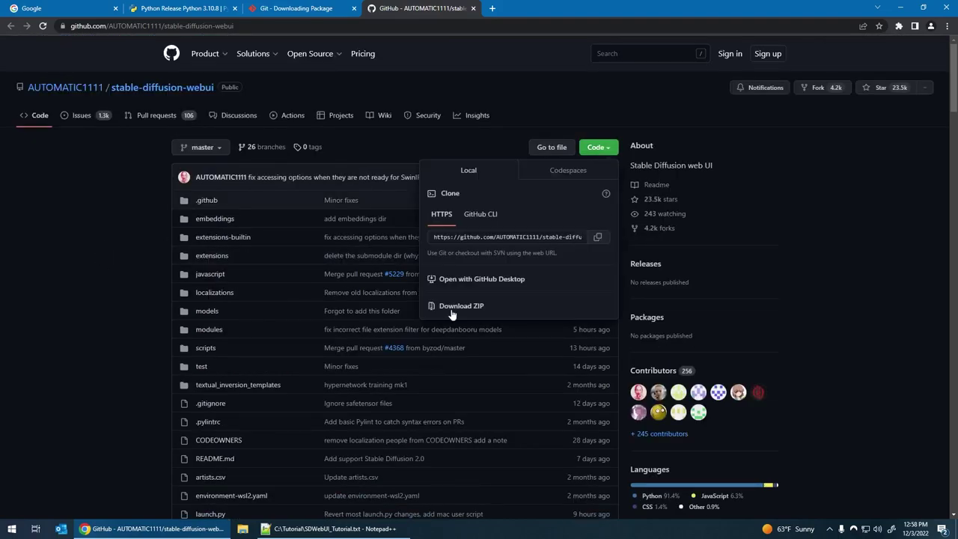
click(457, 312)
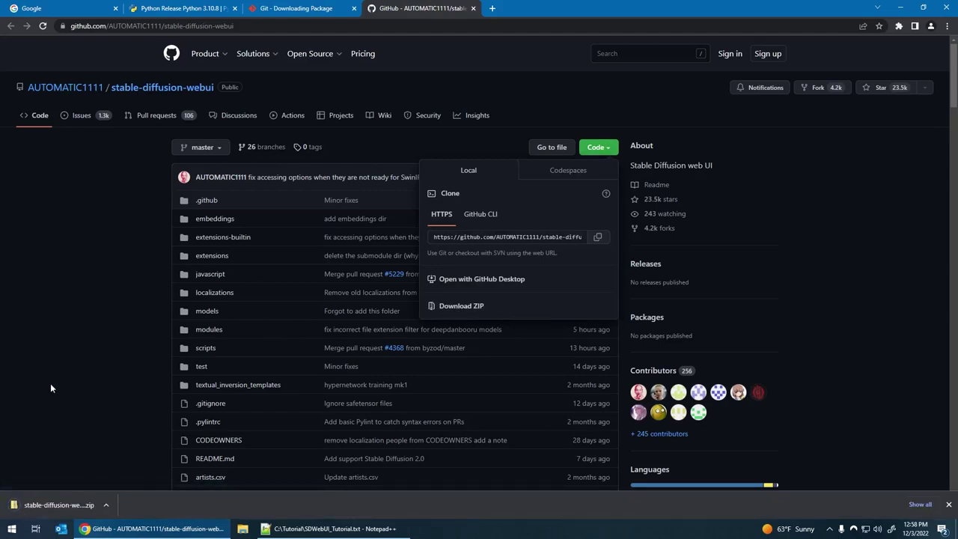
click(50, 505)
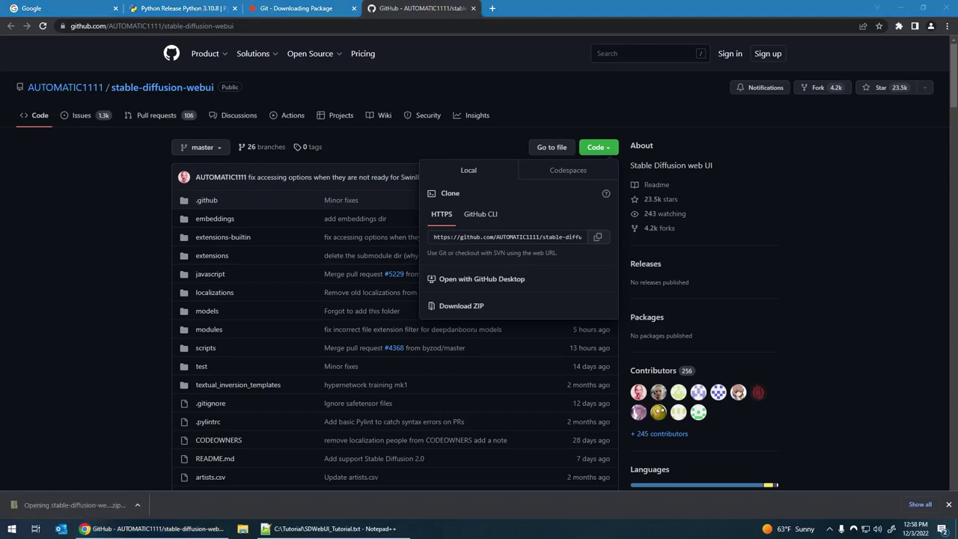
drag(660, 91, 813, 91)
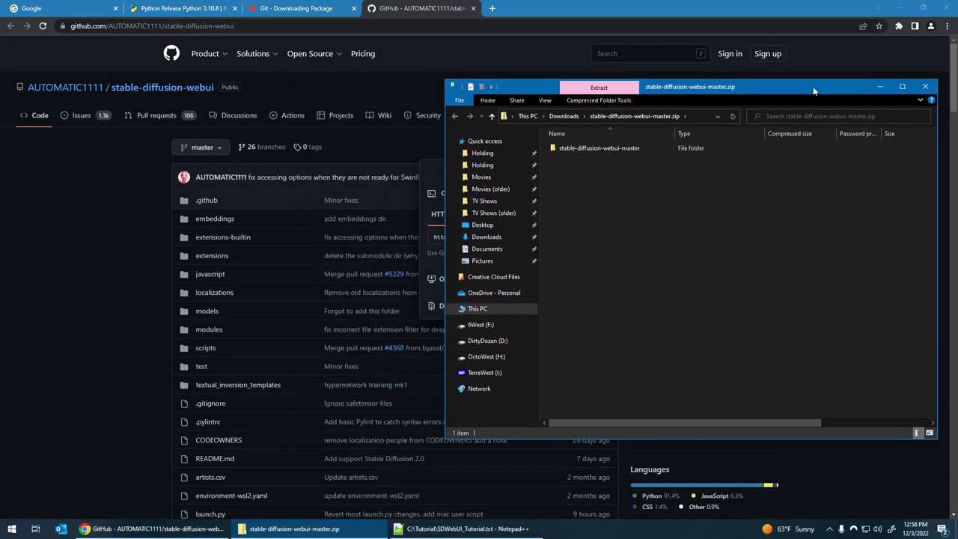
Step: Copy the stable-diffusion-webui-master folder from the ZIP archive to the root of Local Disk (C:)
click(628, 148)
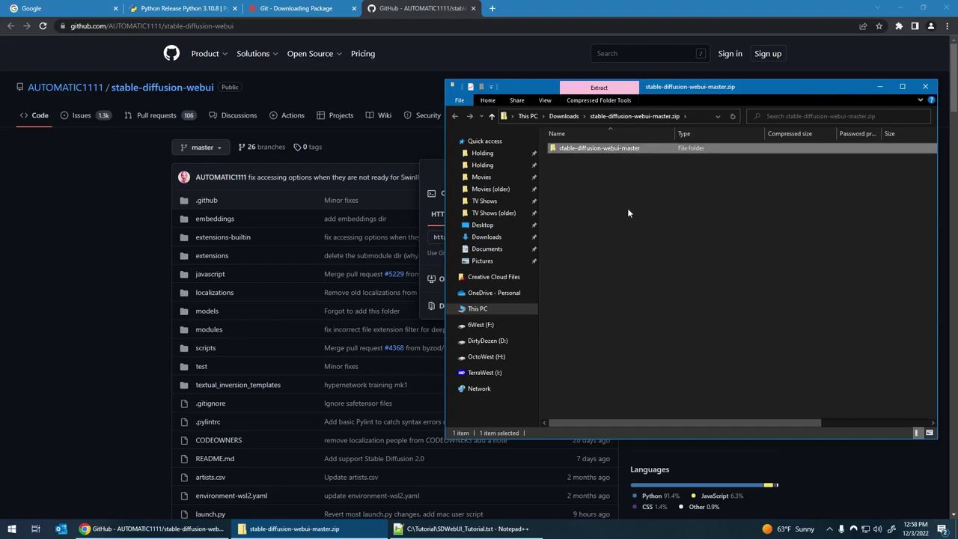
right_click(593, 150)
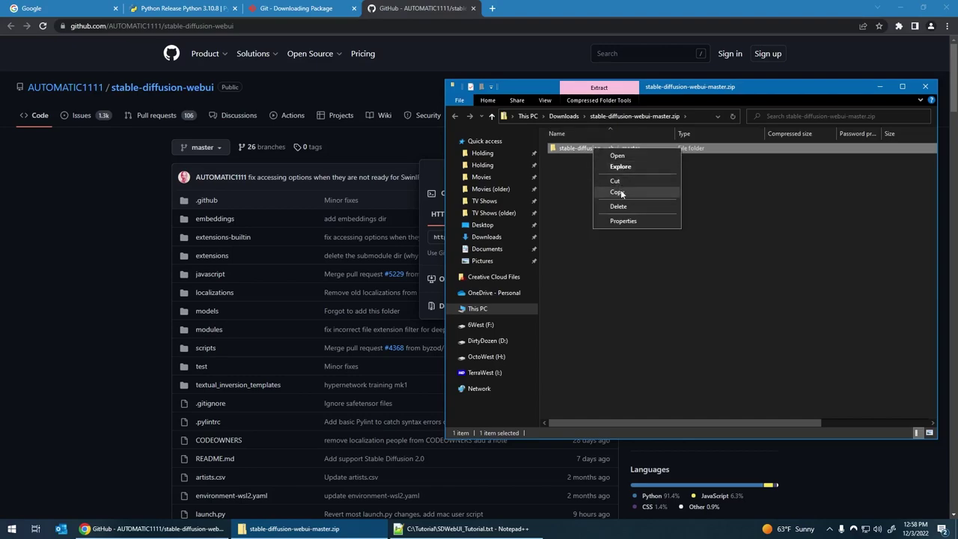
click(621, 189)
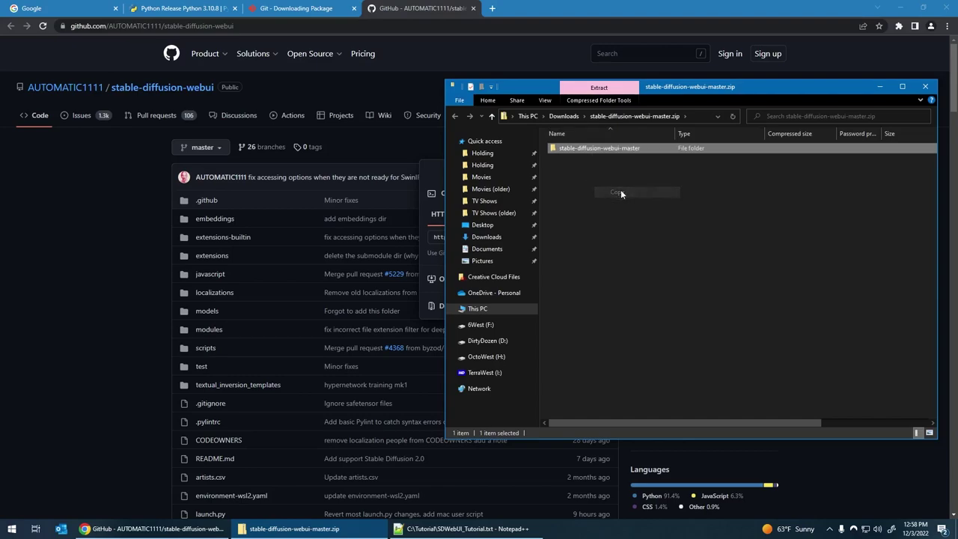
click(478, 309)
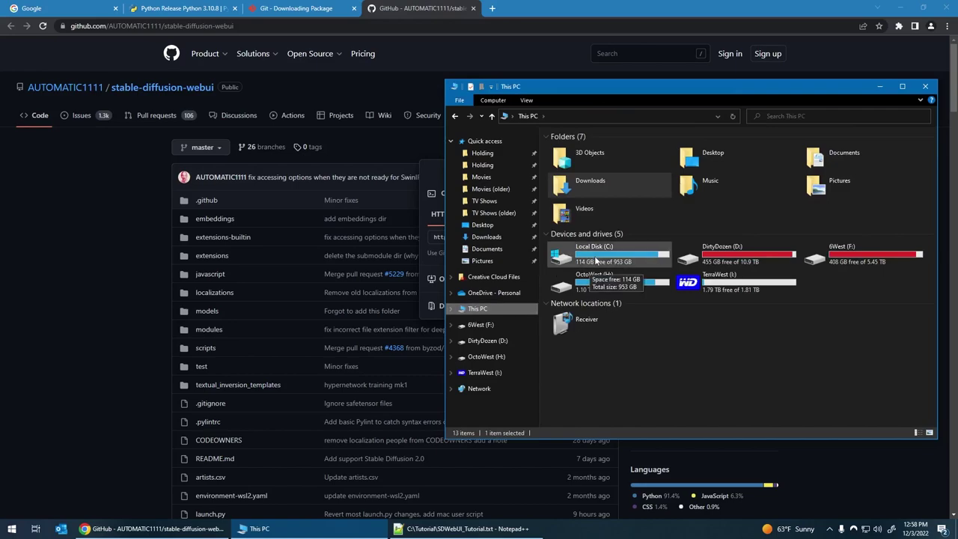
double_click(599, 253)
right_click(742, 398)
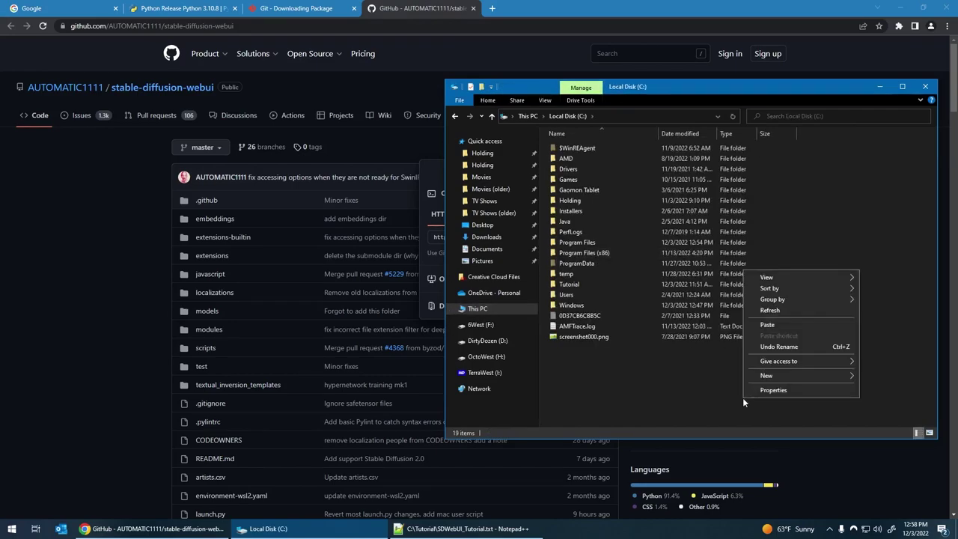
click(781, 326)
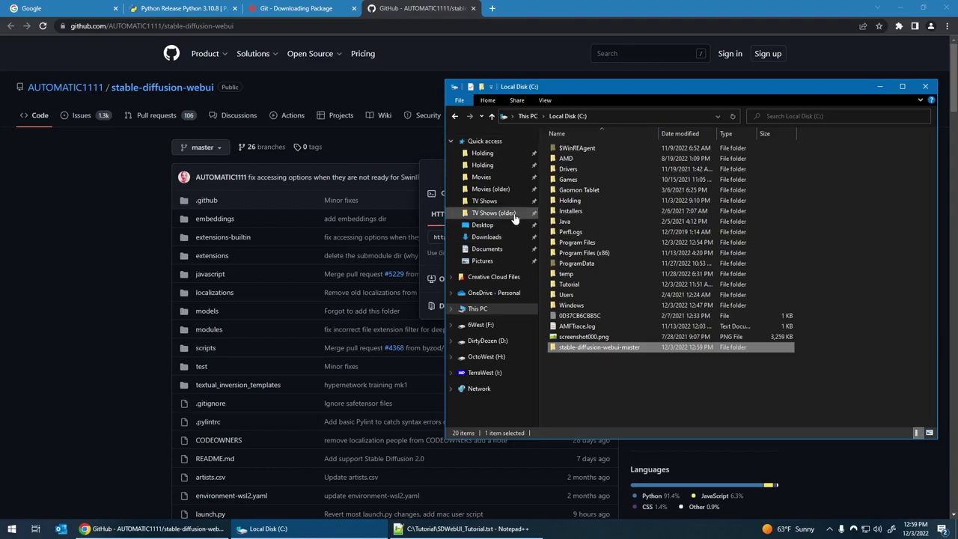
Step: Return to the ZIP archive and place a separate Local Disk (C:) window with stable-diffusion-webui-master selected over it
key(alt+Left)
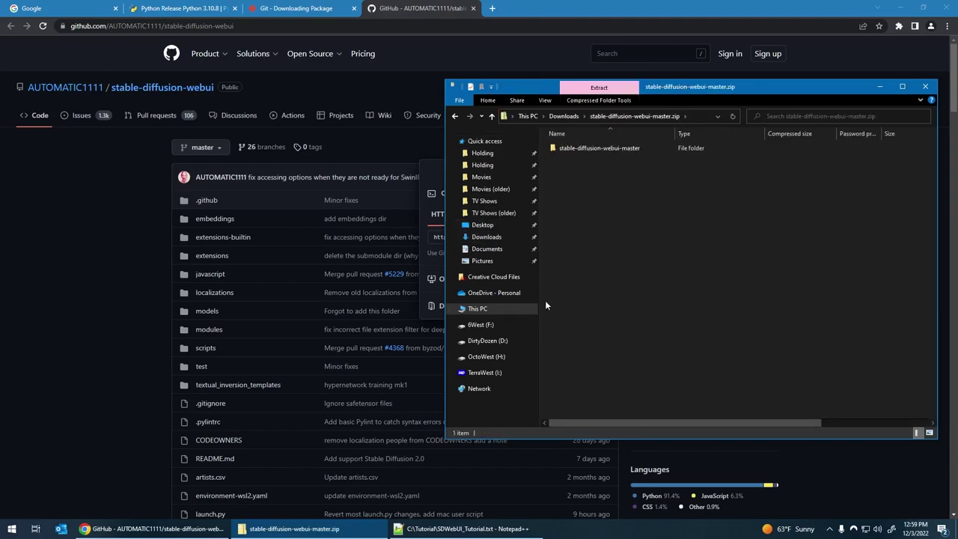
middle_click(481, 315)
click(198, 343)
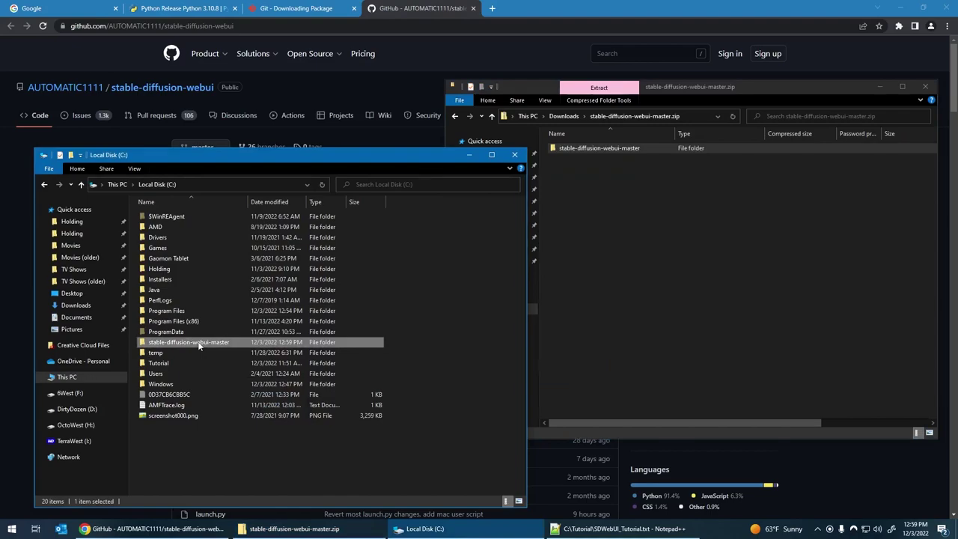
drag(360, 155, 747, 145)
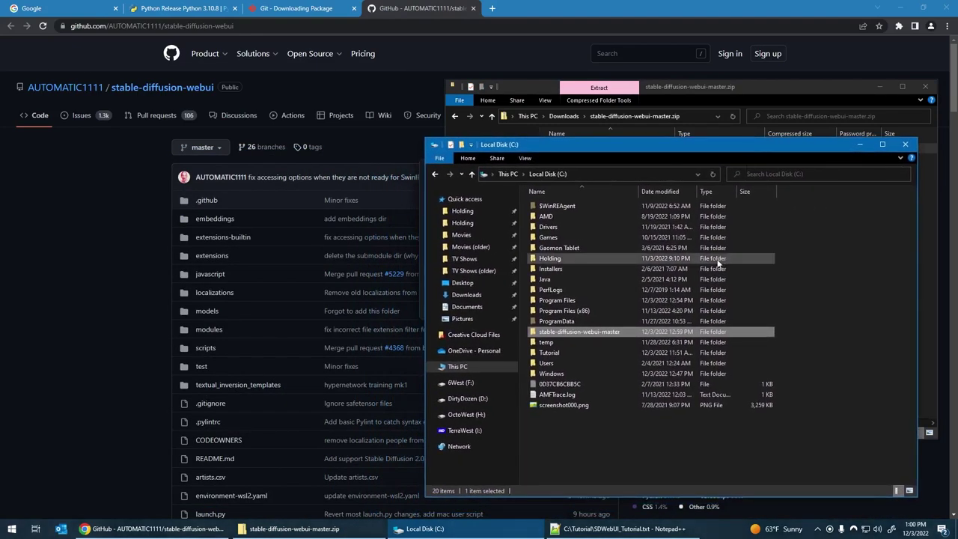
Step: Open the stable-diffusion-webui-master folder on C:, find webui-user.bat, and check the file name extensions view setting
double_click(571, 334)
scroll(582, 326, down, 2)
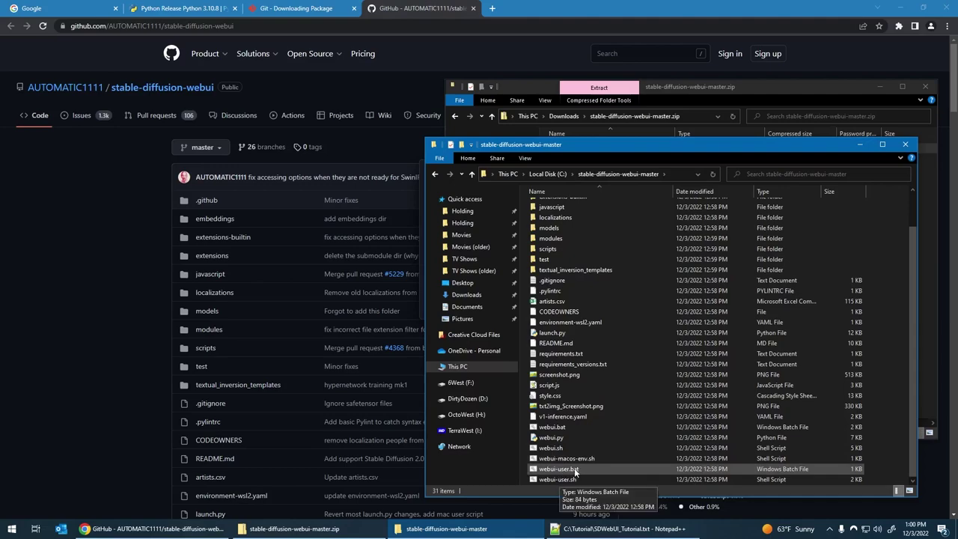
click(526, 156)
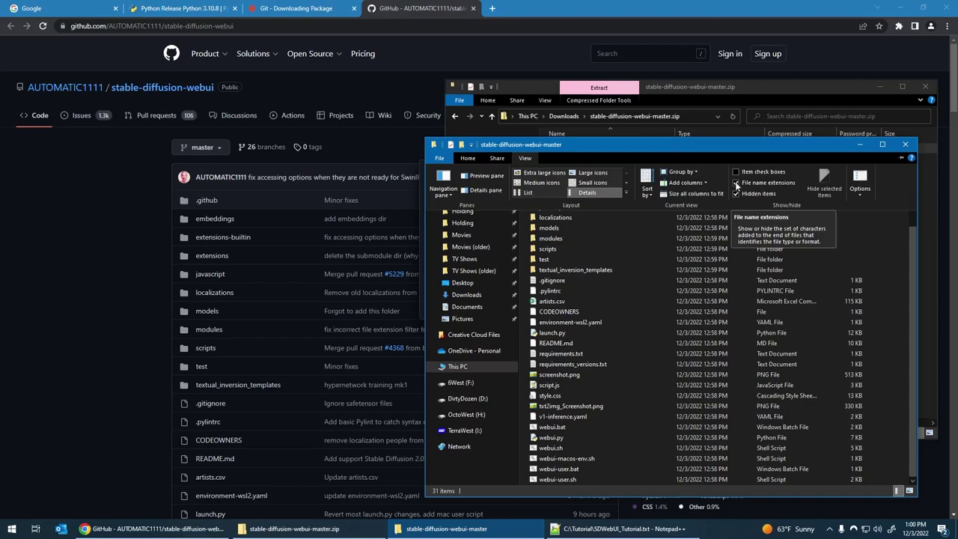
click(525, 158)
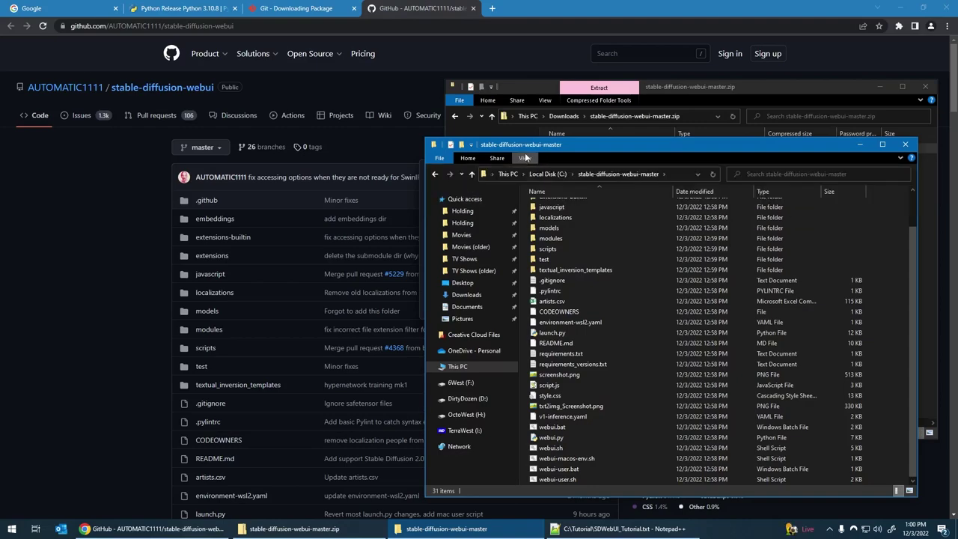
Step: Check the file name extensions view setting and look over the files in the stable-diffusion-webui-master folder
click(525, 158)
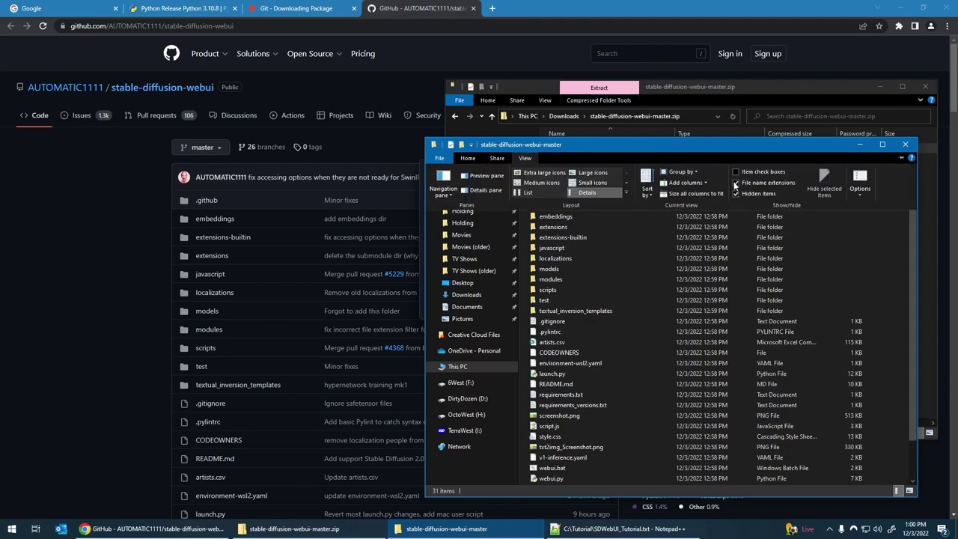
click(599, 417)
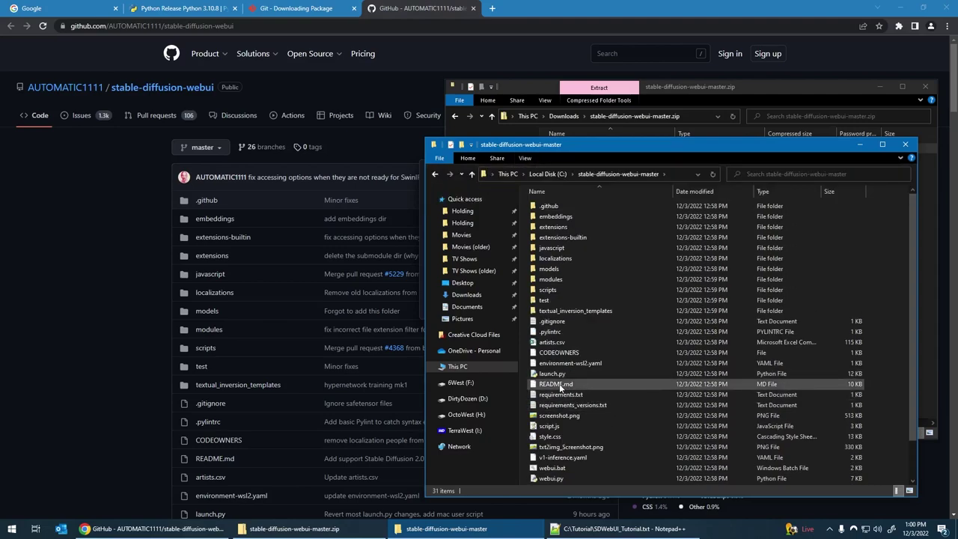
click(597, 365)
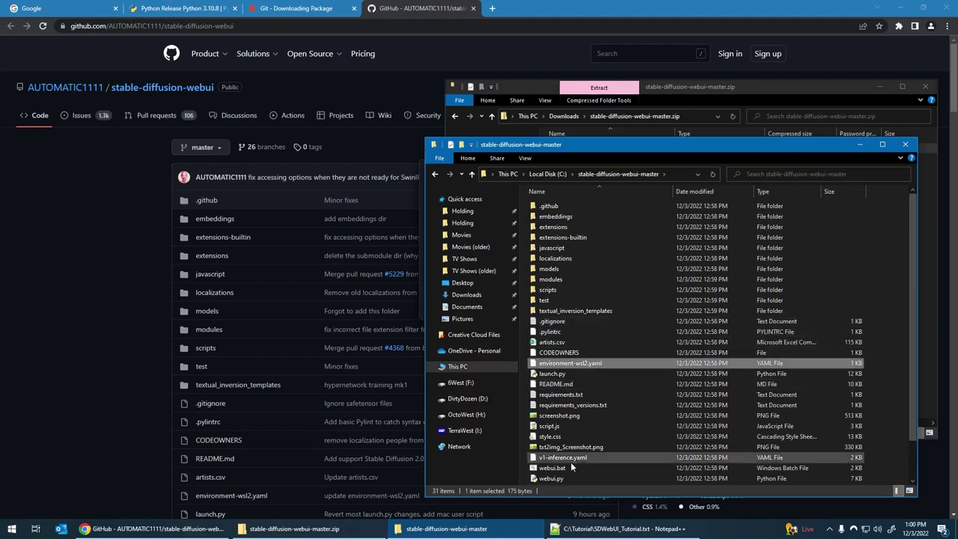
click(597, 447)
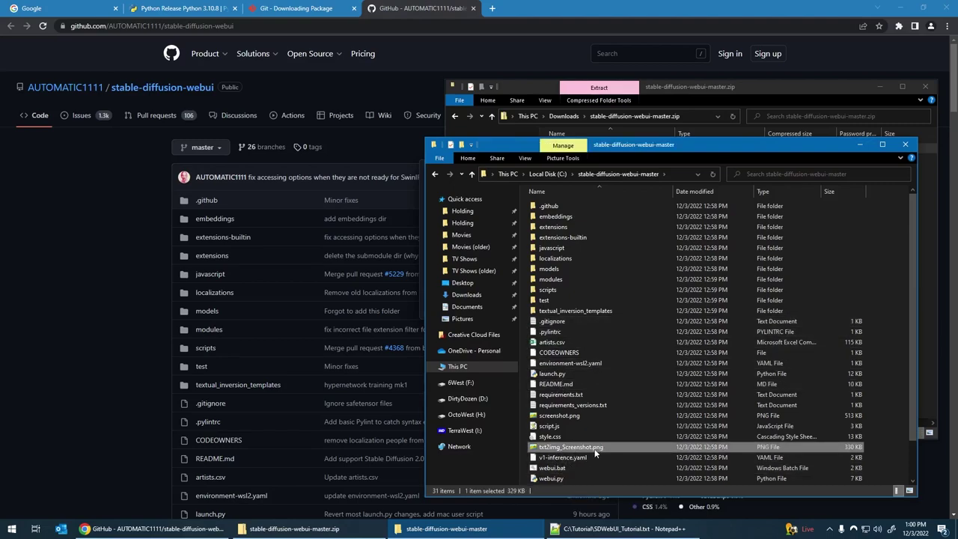
Step: Run webui.bat from the stable-diffusion-webui-master folder, allowing it past the Windows SmartScreen block, and reposition its console window
click(557, 468)
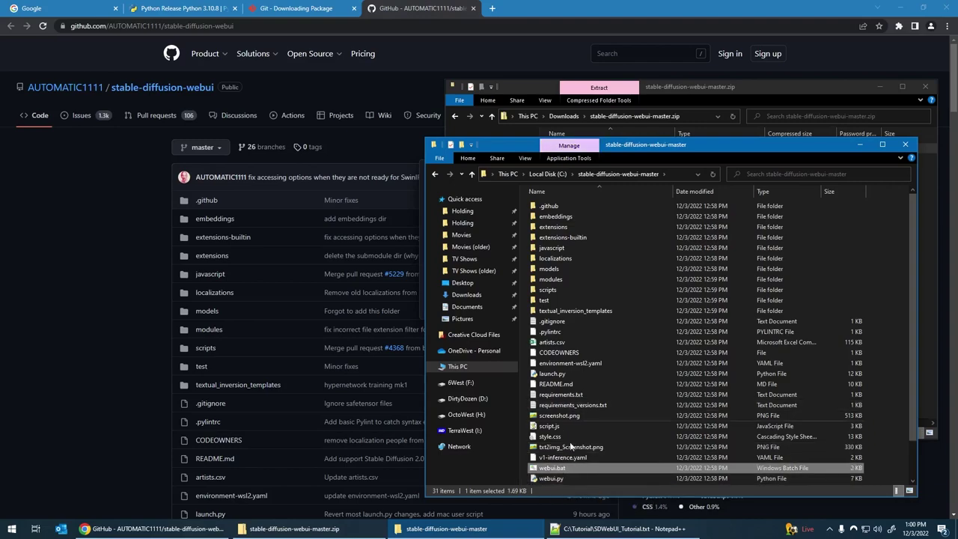
double_click(554, 469)
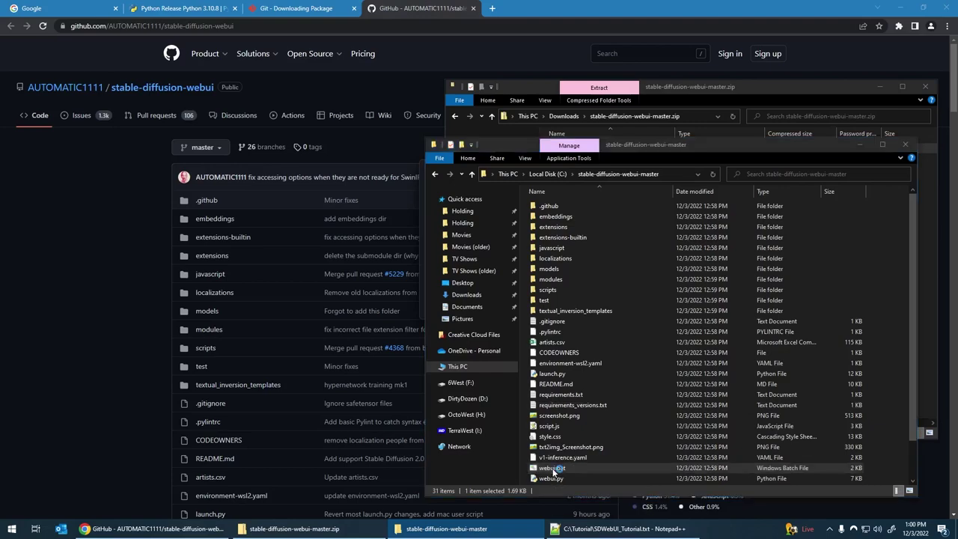
drag(475, 134, 481, 190)
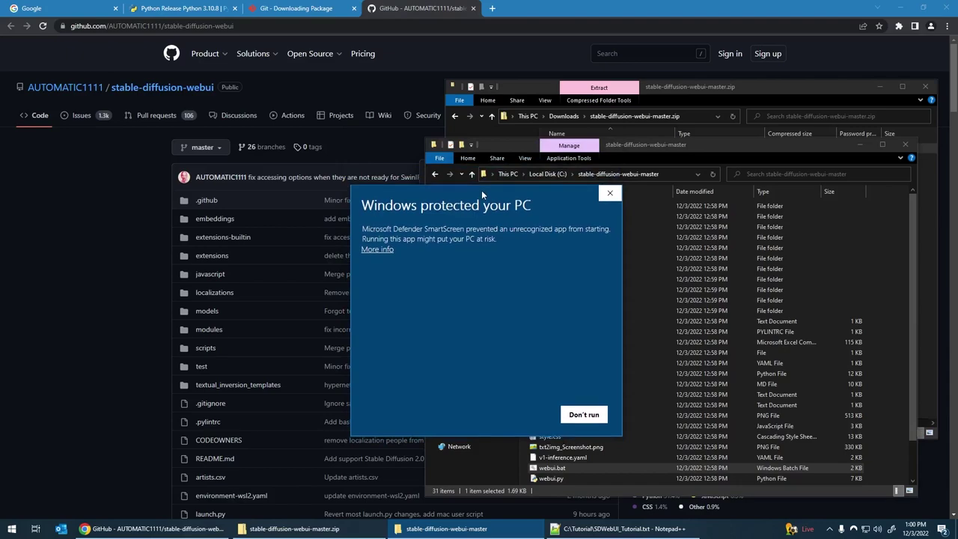
click(376, 250)
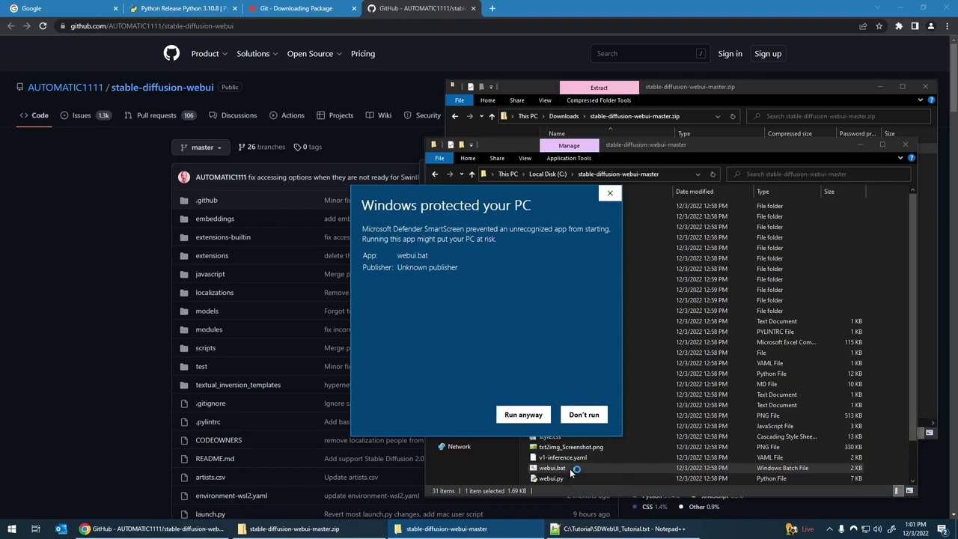
click(523, 414)
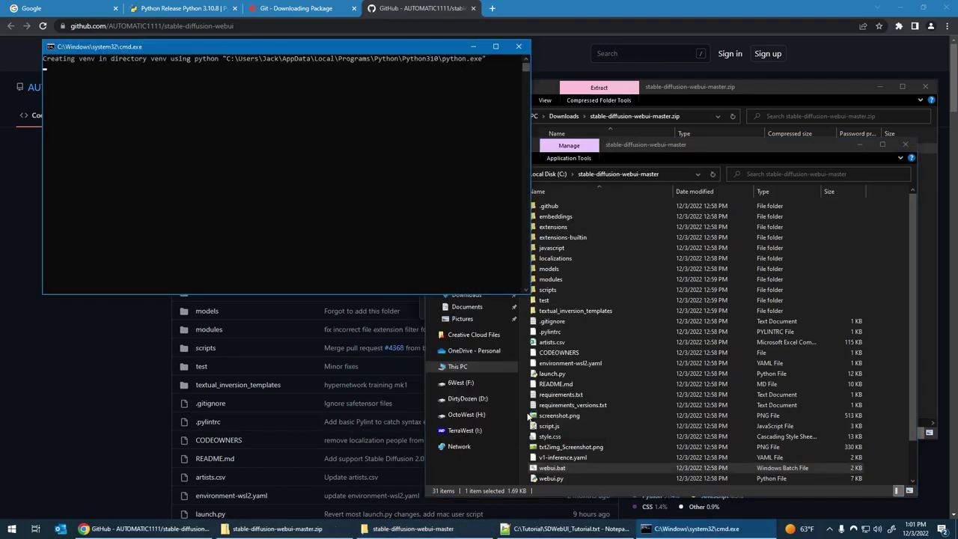
mouse_move(286, 42)
mouse_down()
mouse_move(269, 48)
mouse_move(277, 51)
mouse_up()
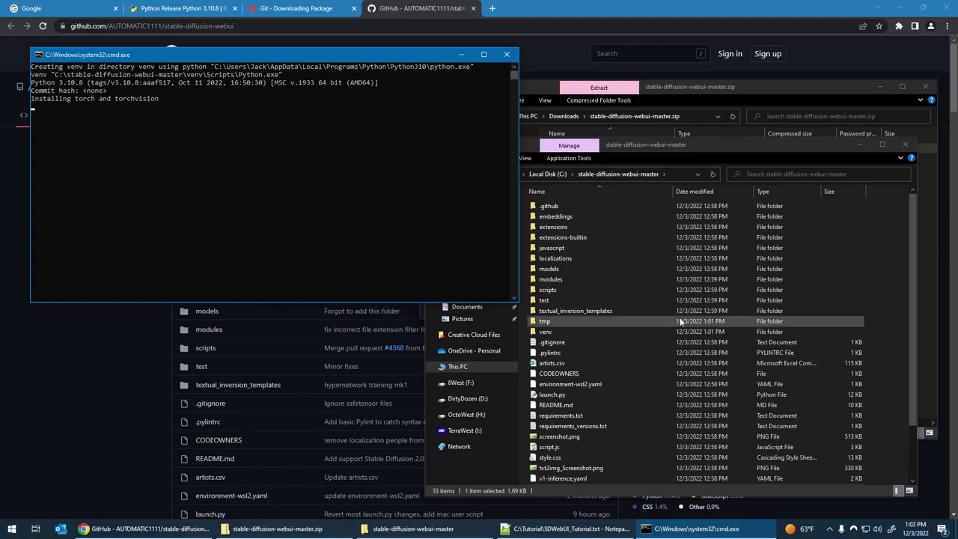
Step: Return to the webui.bat console, highlight the line about placing a .ckpt file, and end the script
key(alt+Tab)
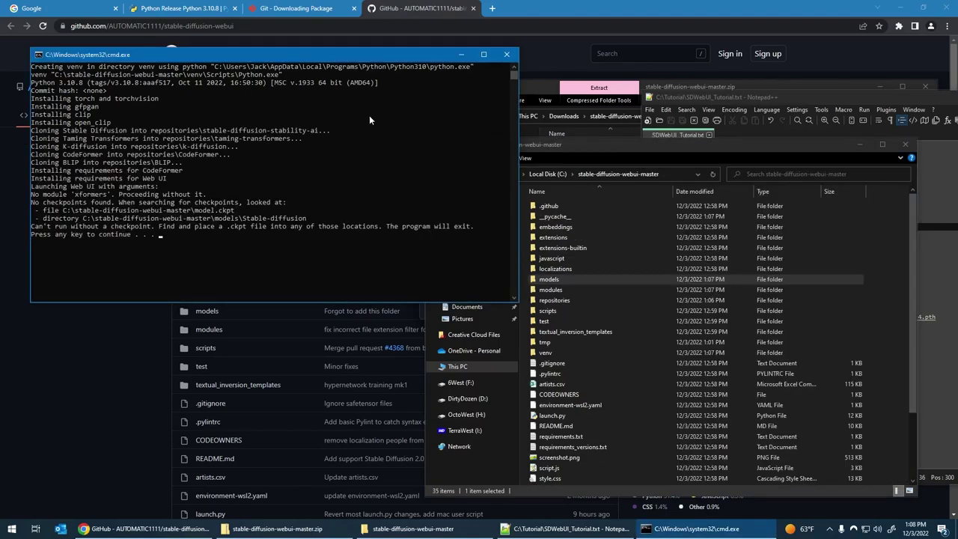
drag(32, 226, 382, 226)
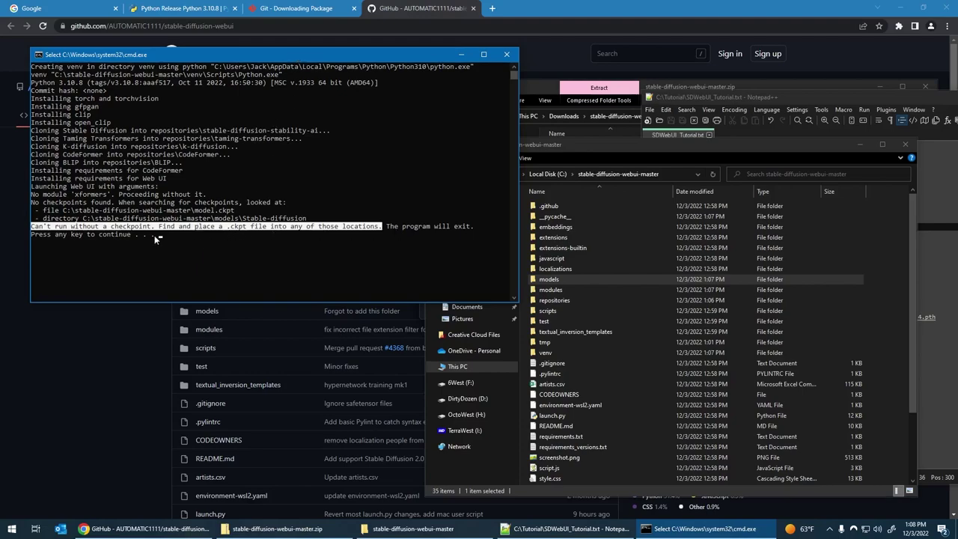
right_click(221, 205)
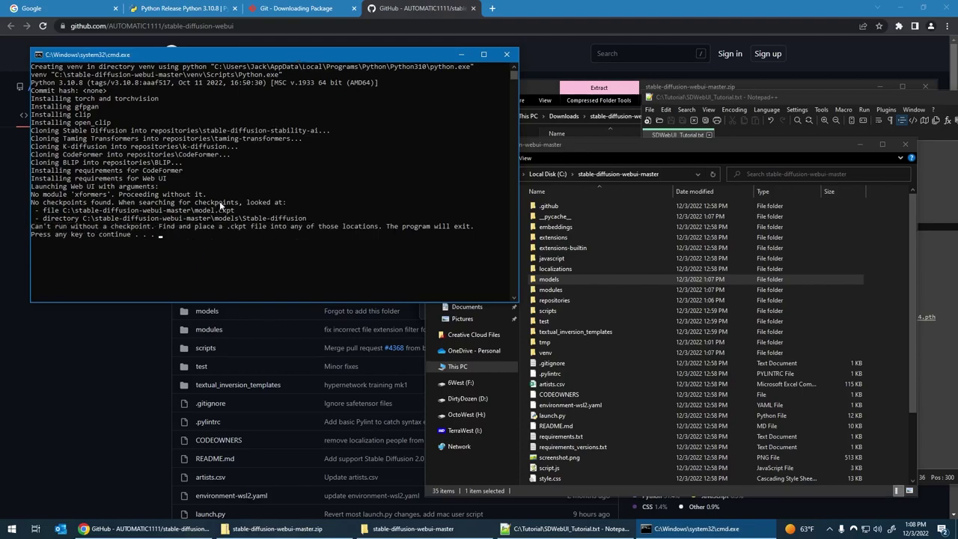
key(Return)
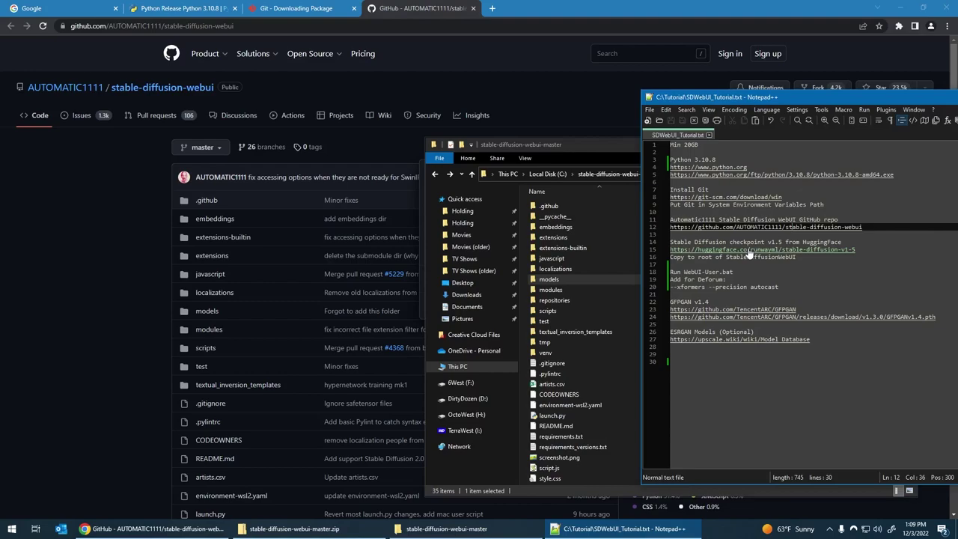
Step: Open the runwayml/stable-diffusion-v1-5 link from the notes file, sign out of Hugging Face, and return to the model page
double_click(748, 251)
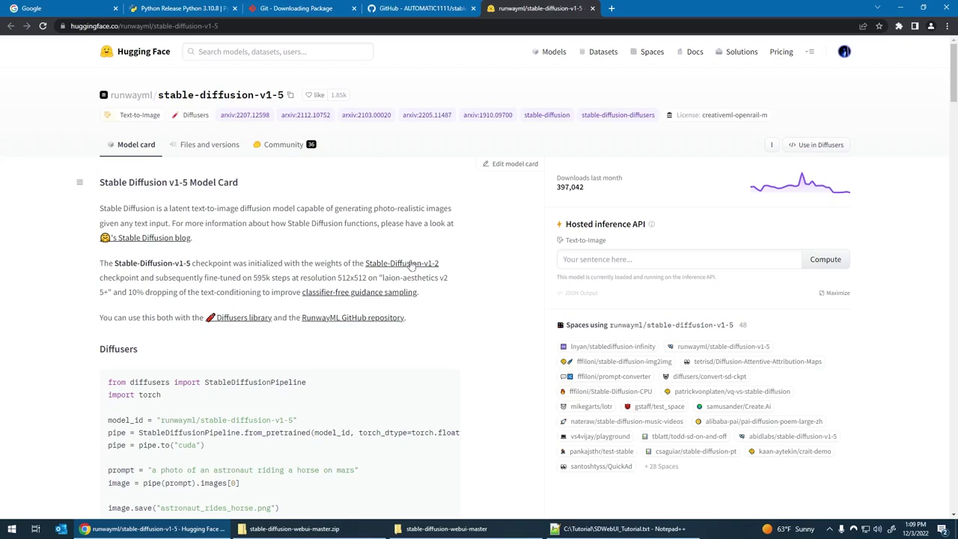
click(856, 83)
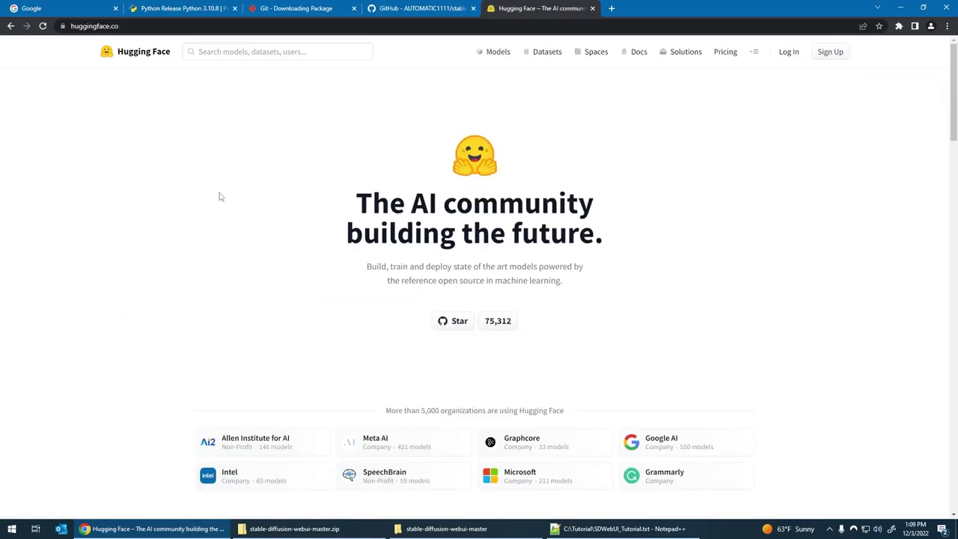
click(12, 26)
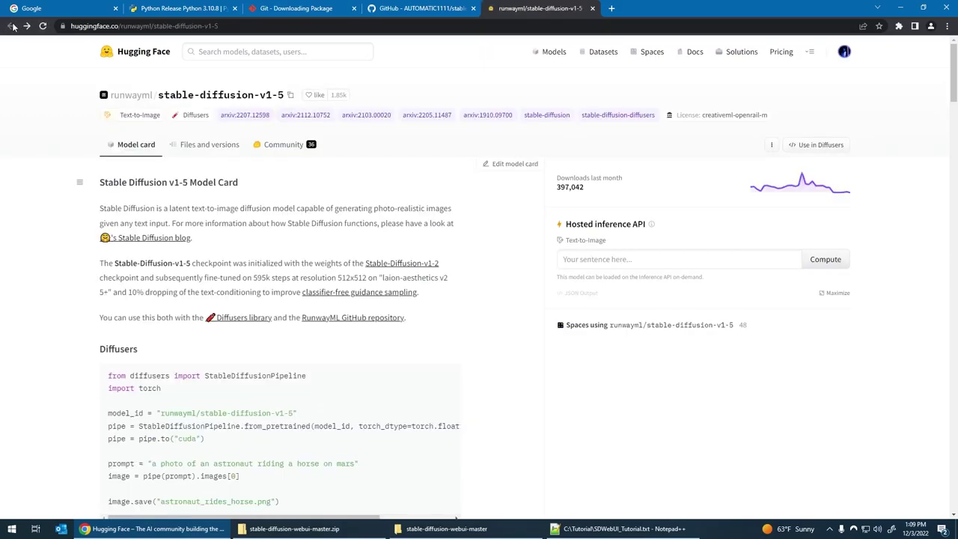
Step: Find the checkpoint list in the model card's Training section and open its stable-diffusion-v1-5 link
scroll(309, 213, down, 10)
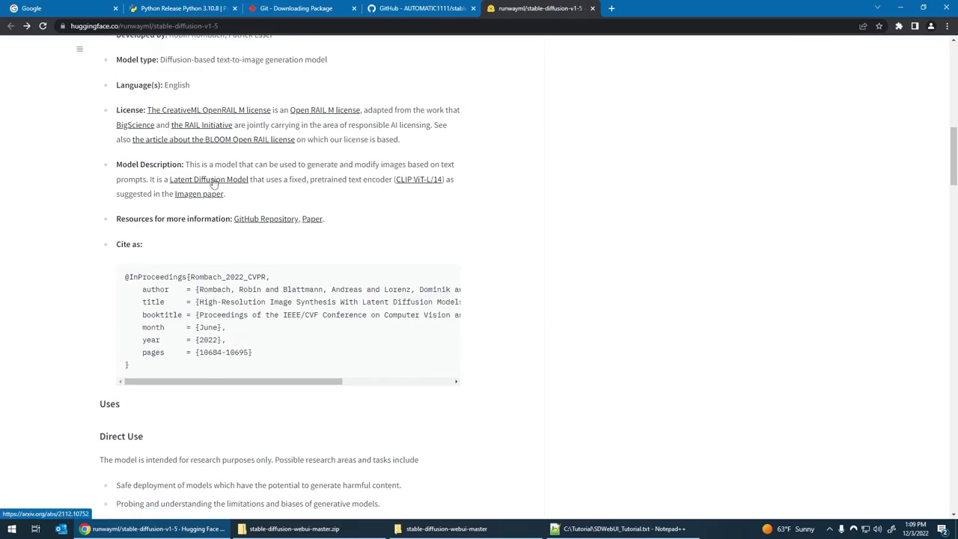
scroll(354, 211, down, 4)
scroll(355, 211, down, 12)
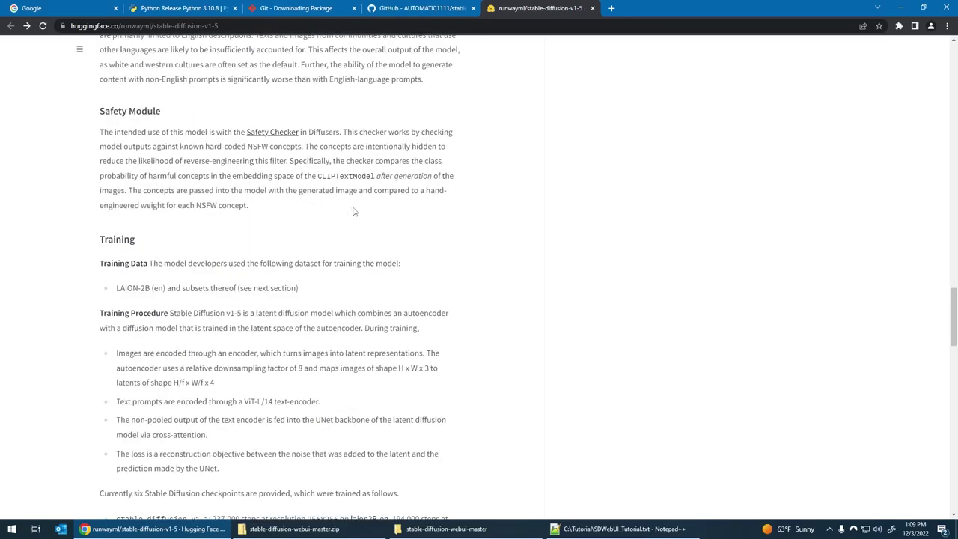
scroll(354, 211, down, 3)
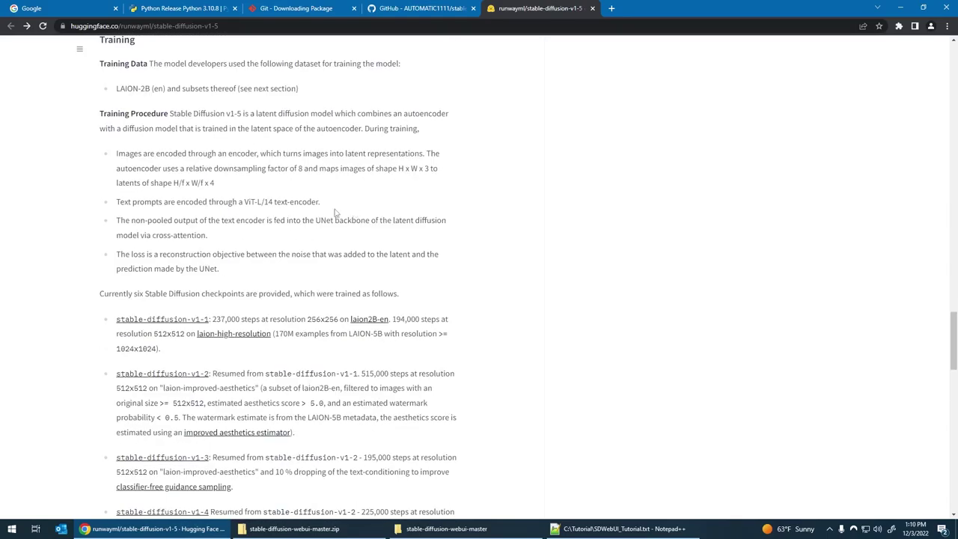
scroll(337, 214, down, 4)
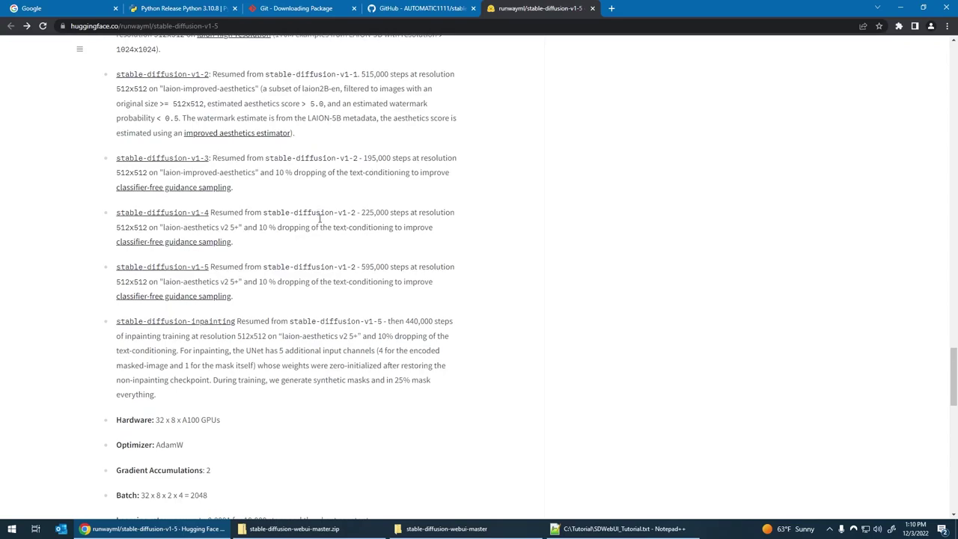
click(172, 268)
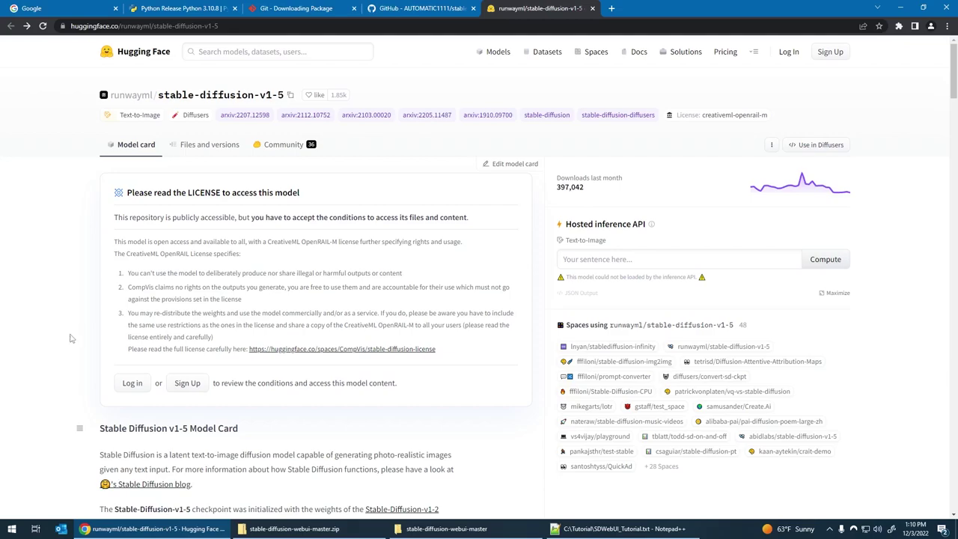
Step: Open the Hugging Face sign-up form from the license notice, view its fields, and switch to the login form
click(186, 386)
click(468, 202)
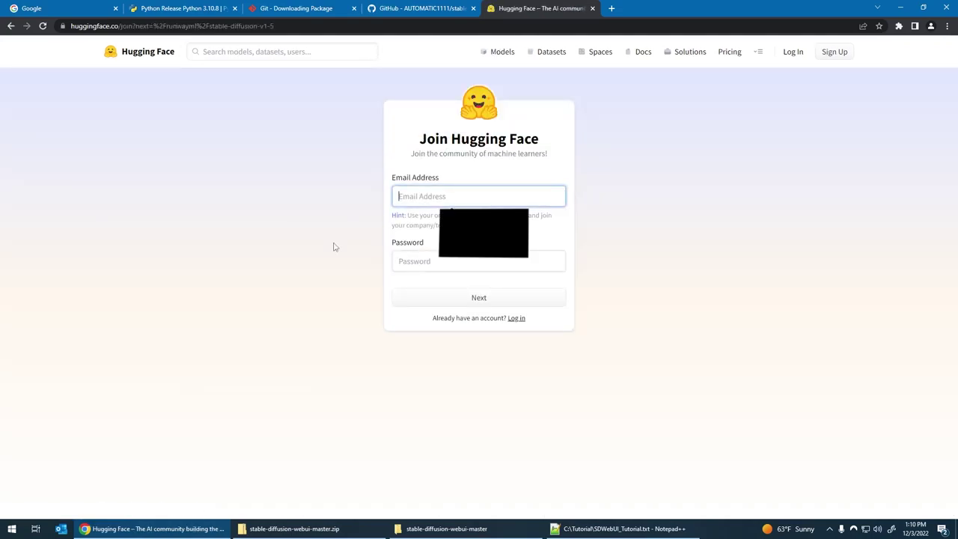
key(Tab)
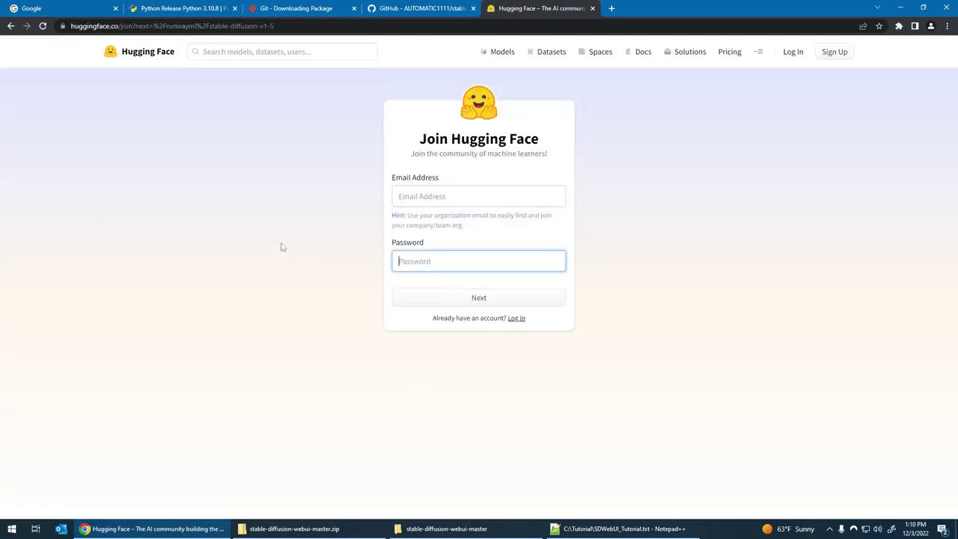
click(517, 317)
Step: Log in to Hugging Face with the account's username or email and password
click(427, 197)
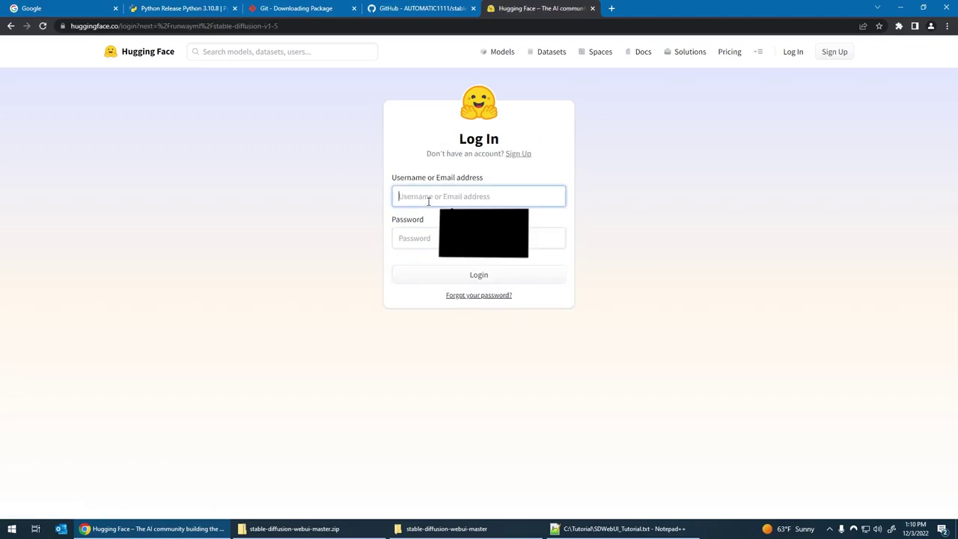
click(435, 223)
click(440, 235)
text(**********)
key(Return)
Step: Compare the two weight files listed under Original GitHub Repository and download v1-5-pruned-emaonly.ckpt
scroll(296, 247, down, 3)
scroll(295, 248, down, 4)
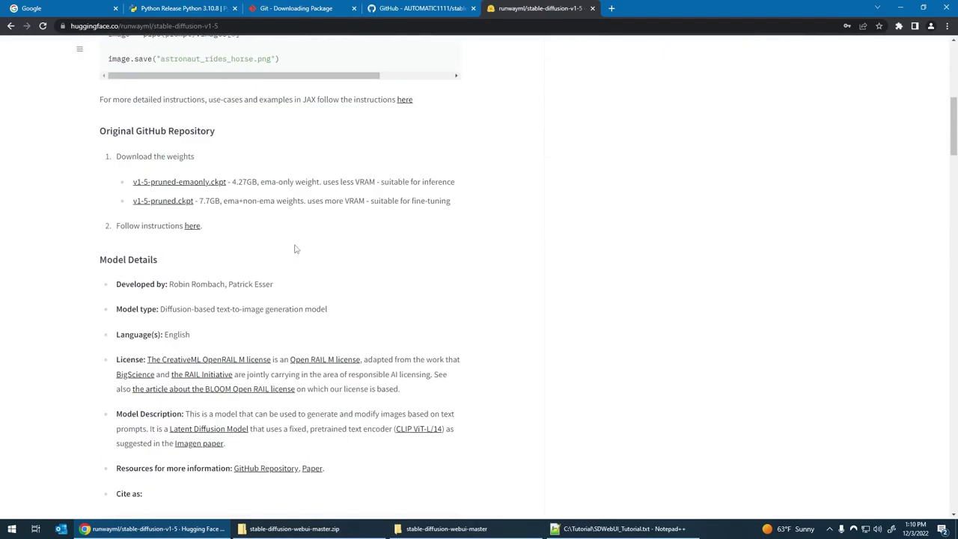
scroll(254, 269, up, 3)
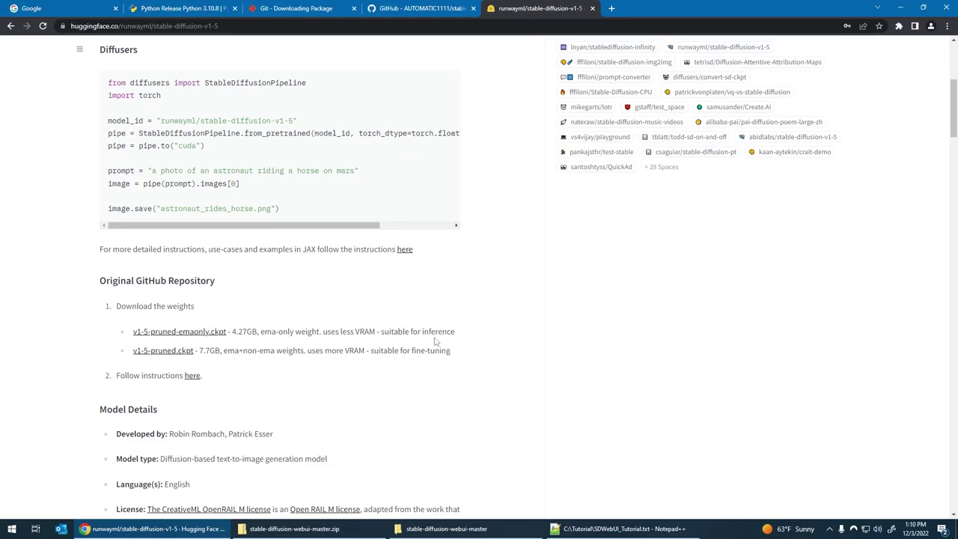
drag(454, 331, 77, 341)
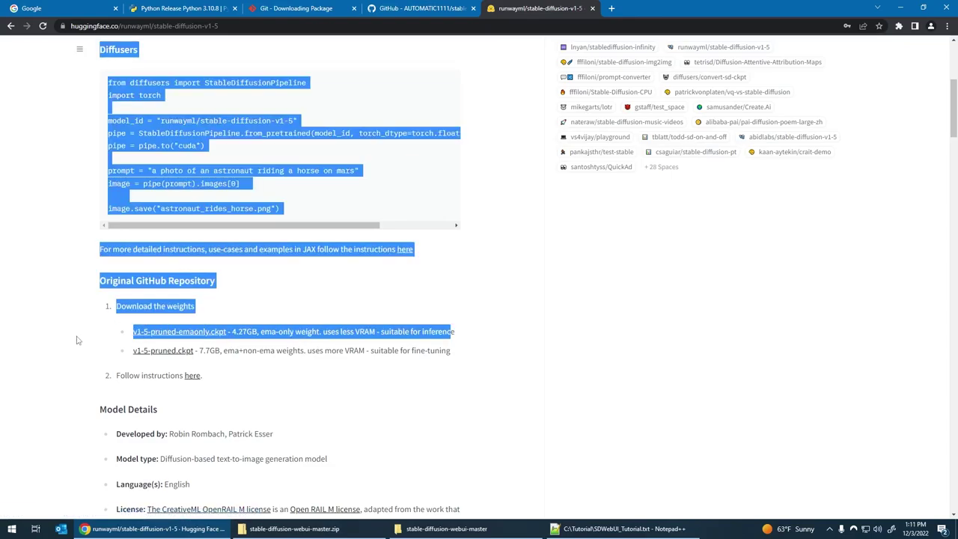
click(228, 351)
drag(434, 351, 200, 361)
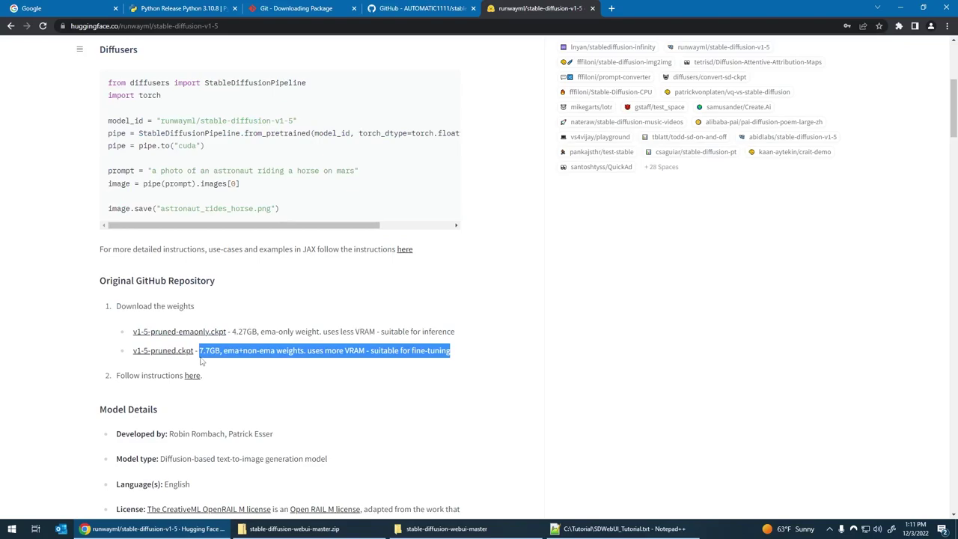
click(286, 331)
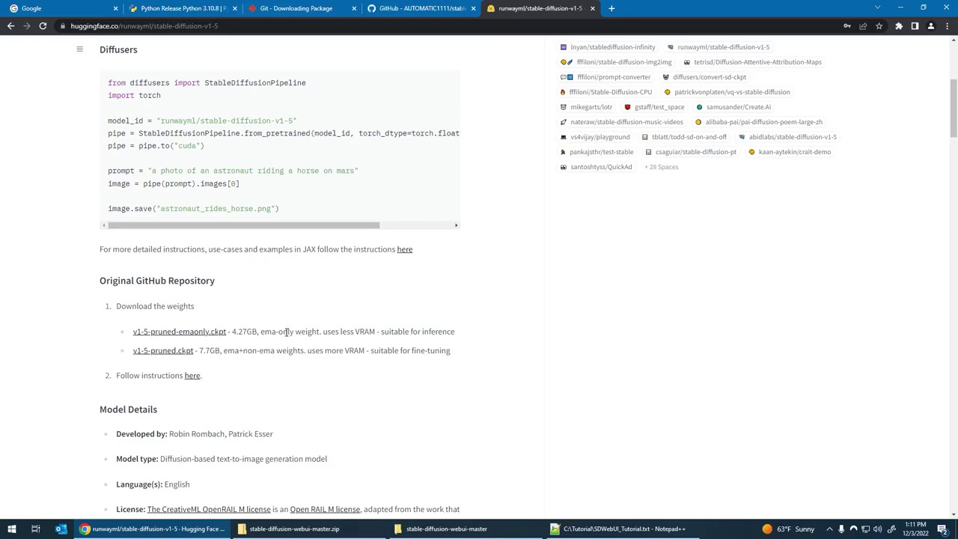
click(193, 335)
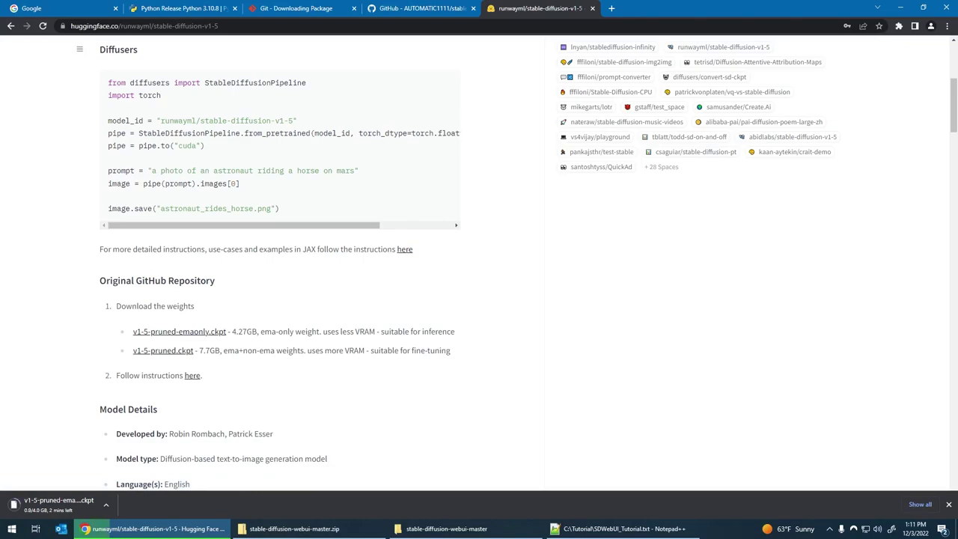
Step: Open the TencentARC/GFPGAN GitHub repository from the notes file and view the face restoration comparison in its README
key(alt+Tab)
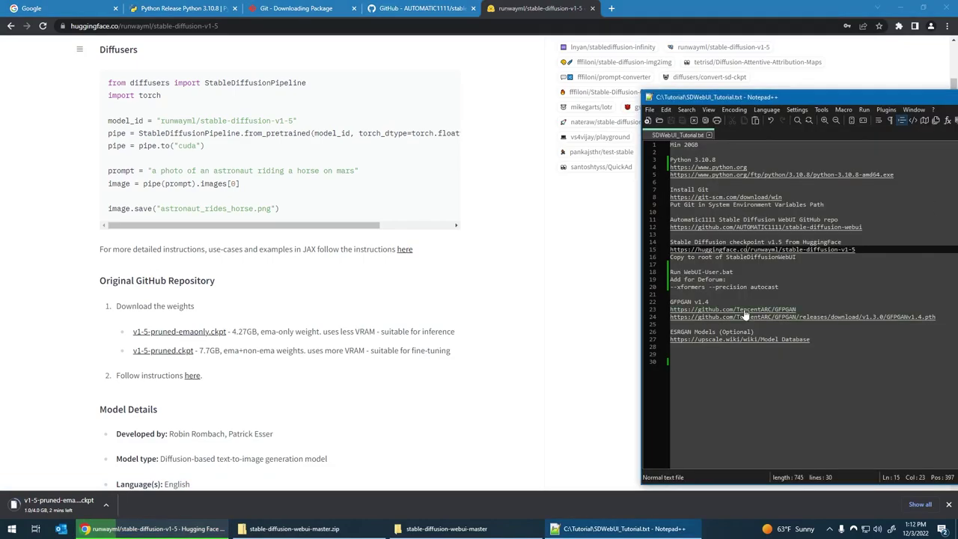
double_click(745, 311)
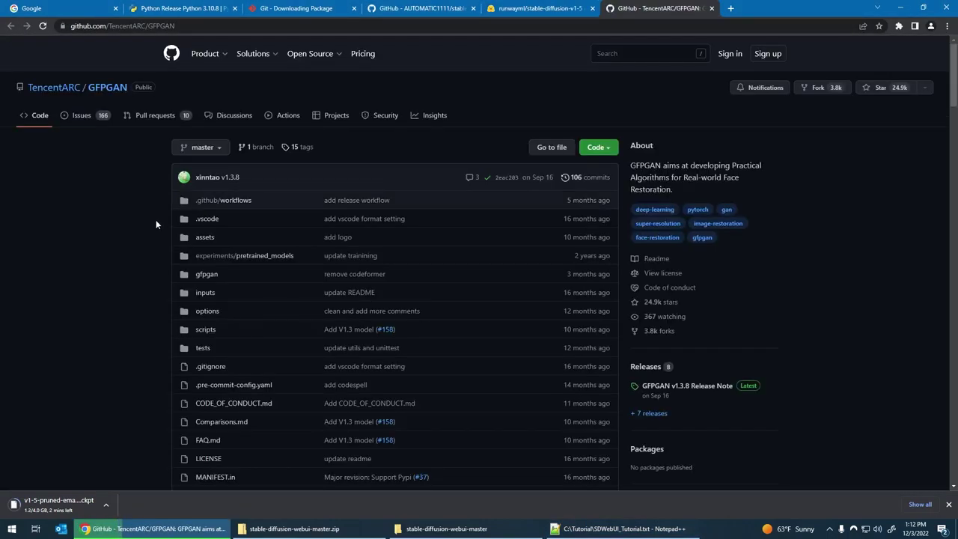
scroll(155, 223, down, 8)
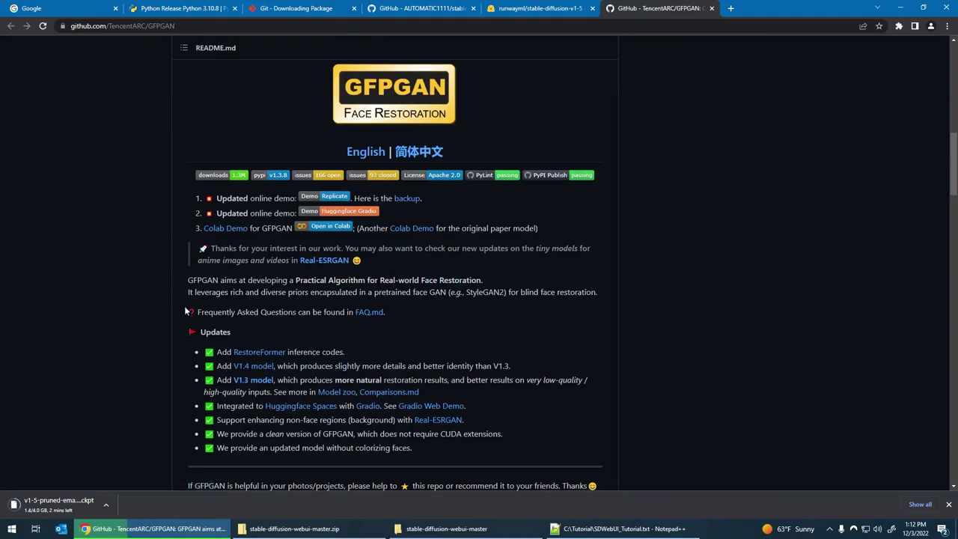
scroll(133, 296, down, 6)
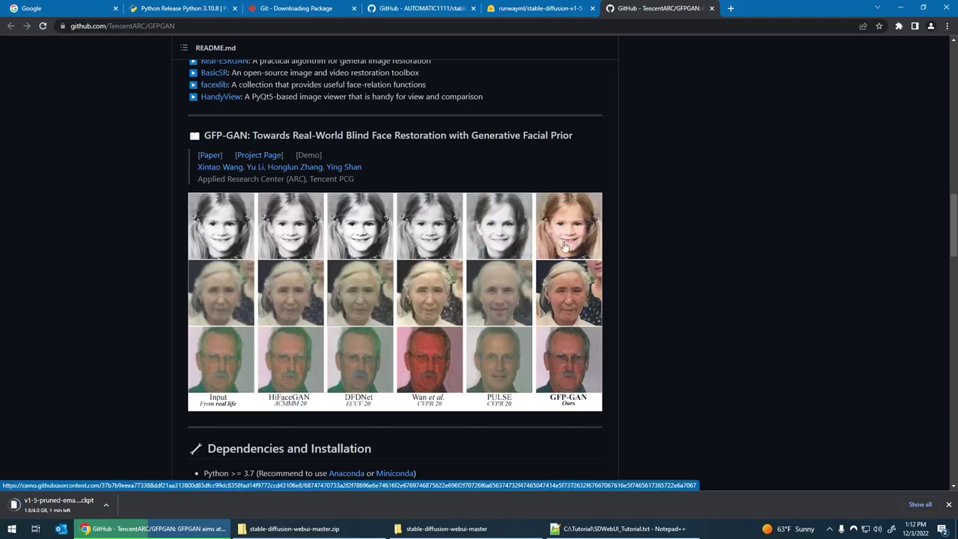
Step: Download the GFPGAN V1.4 model through its link in the README's Updates list
scroll(595, 380, down, 1)
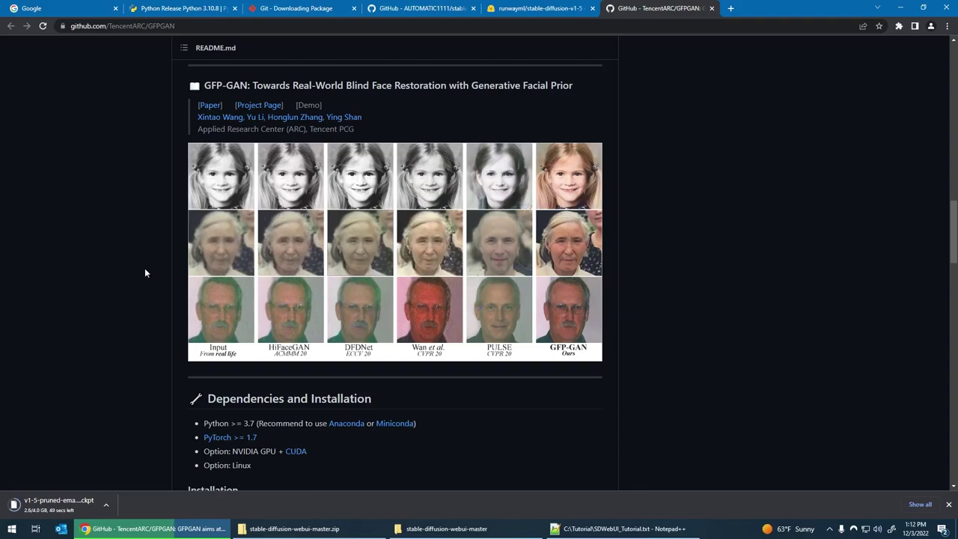
scroll(146, 273, up, 5)
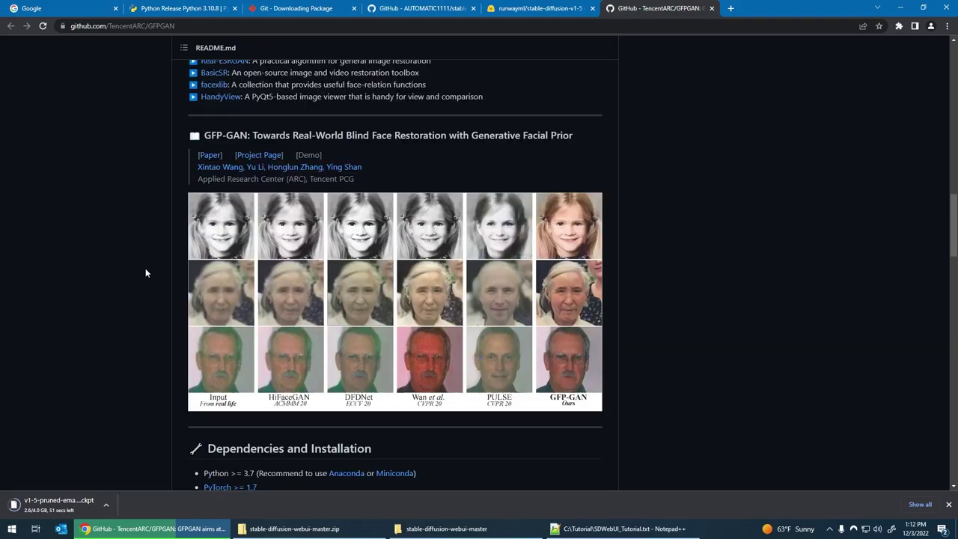
scroll(145, 268, up, 1)
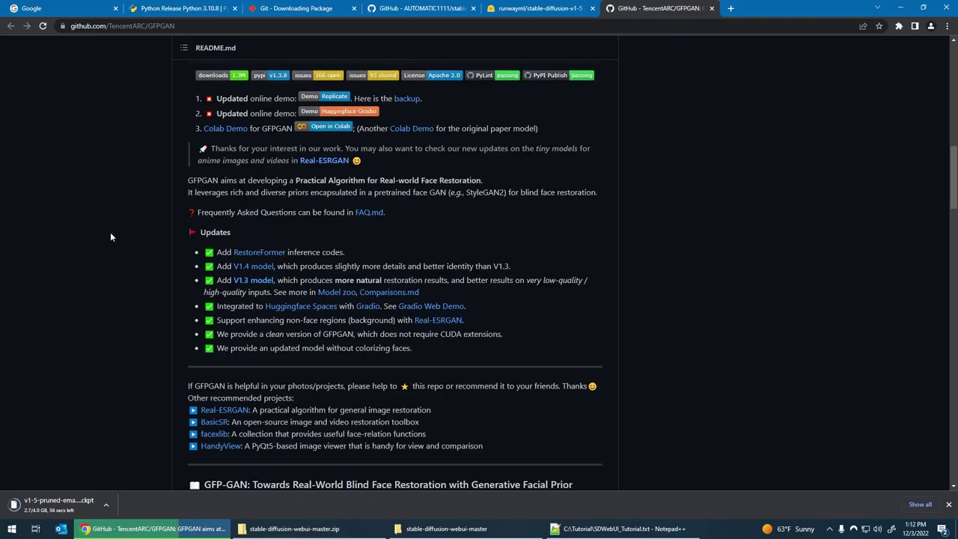
click(257, 271)
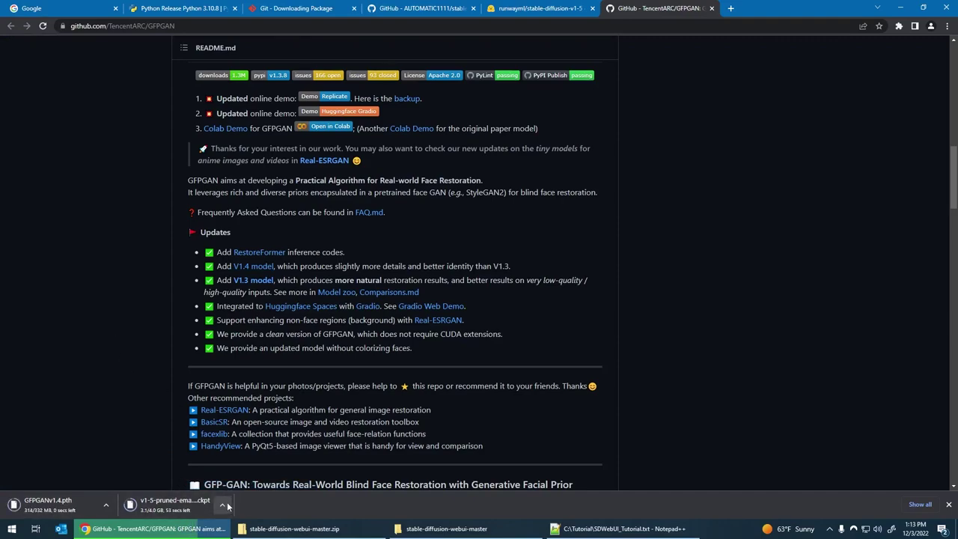
Step: Switch to File Explorer, open the Downloads folder, and copy v1-5-pruned-emaonly.ckpt
click(292, 529)
click(562, 116)
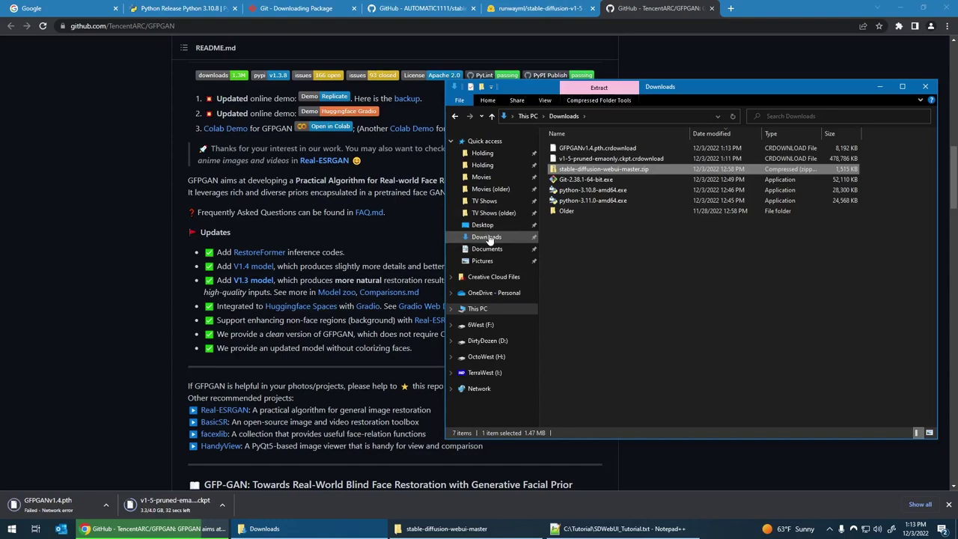
click(487, 309)
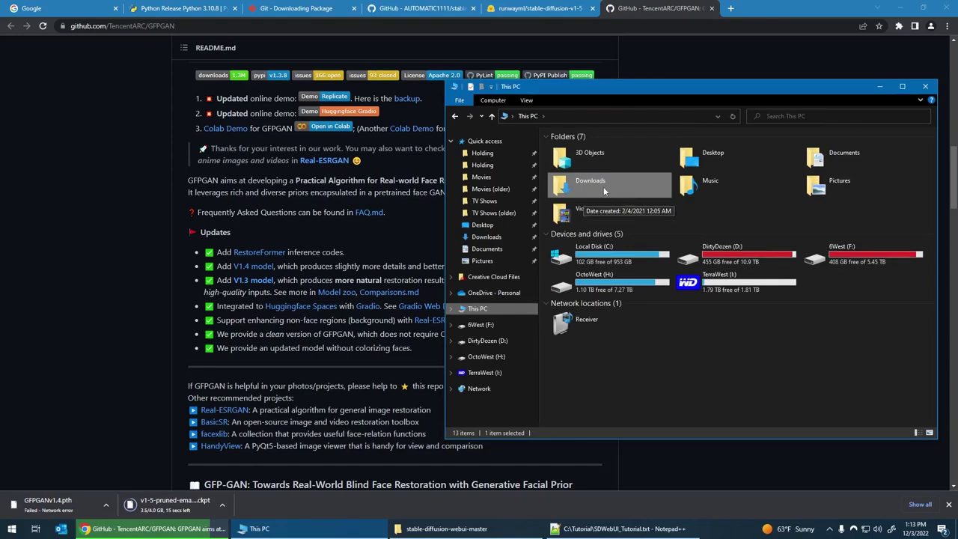
double_click(603, 186)
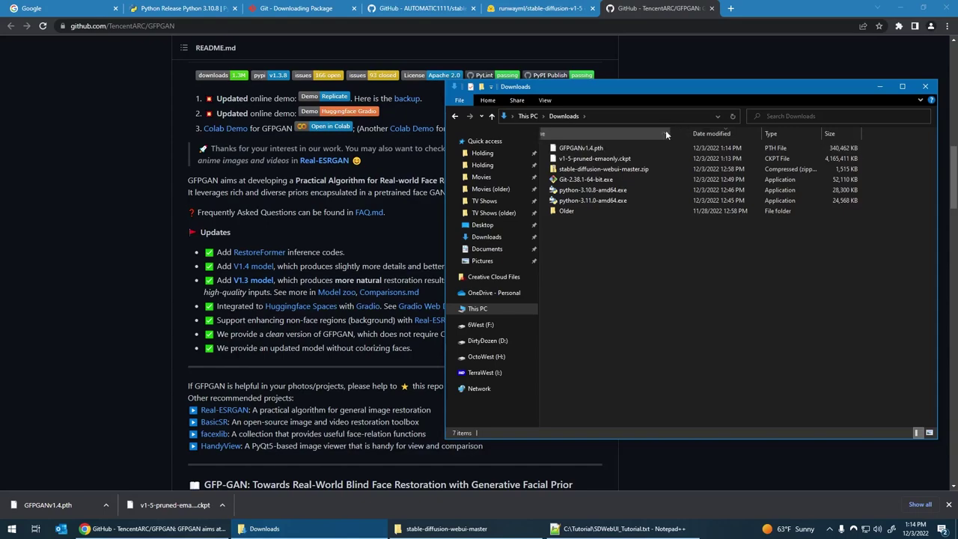
drag(662, 130, 663, 131)
click(591, 159)
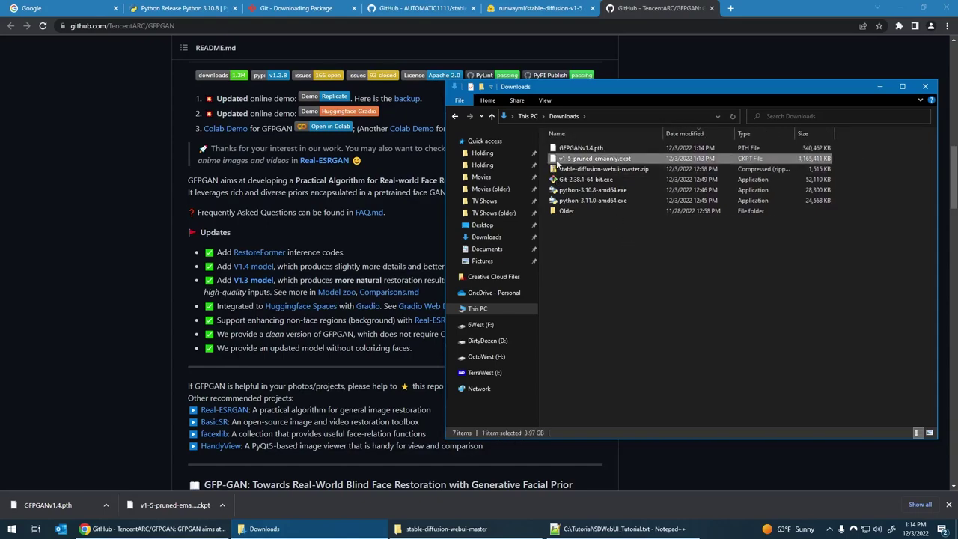
right_click(608, 160)
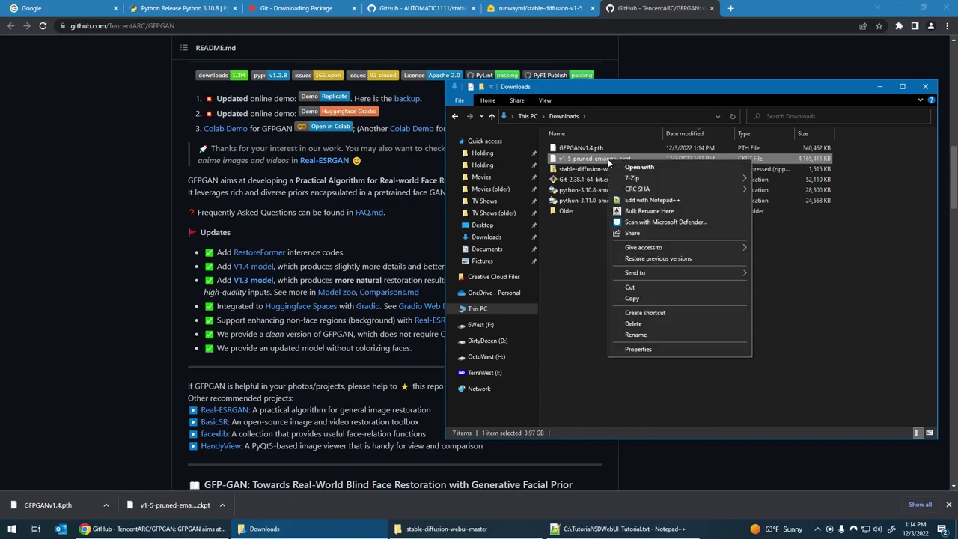
click(633, 297)
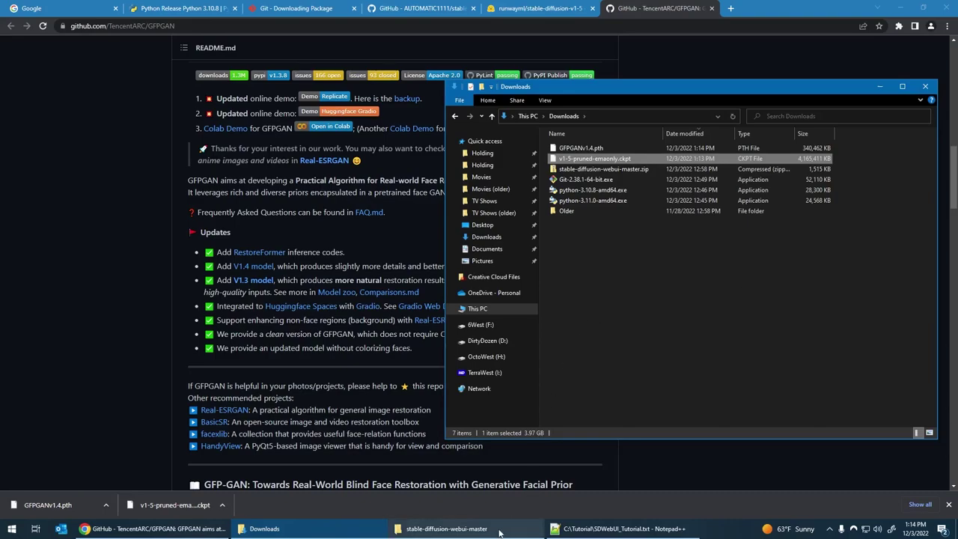
Step: In the second File Explorer window, placed beside Downloads, open C:\stable-diffusion-webui-master\models\Stable-diffusion
click(443, 528)
drag(609, 148, 196, 121)
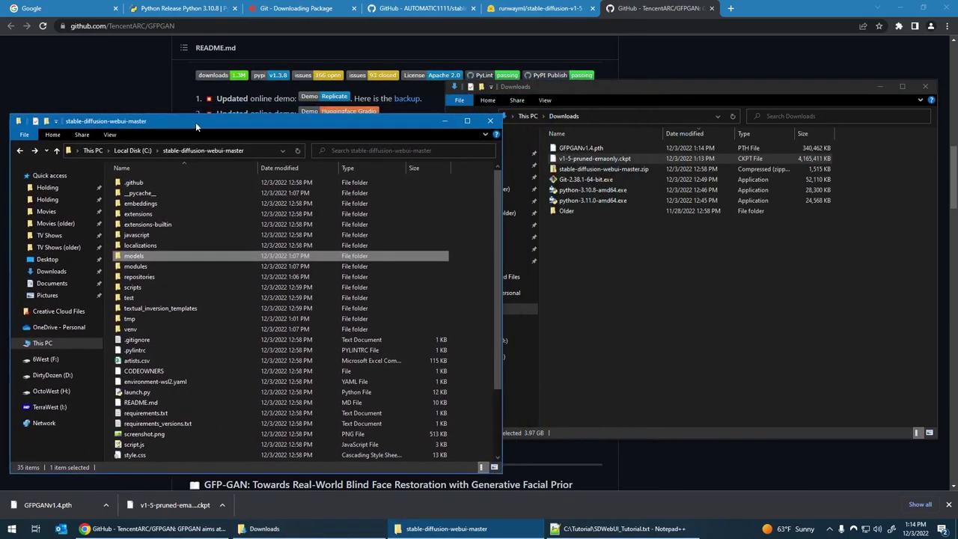
click(131, 150)
click(42, 342)
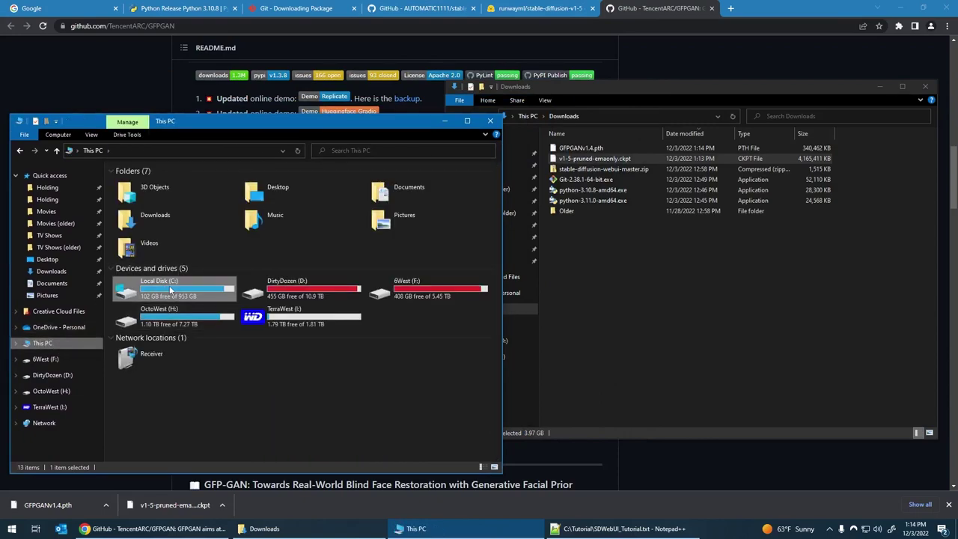
double_click(169, 285)
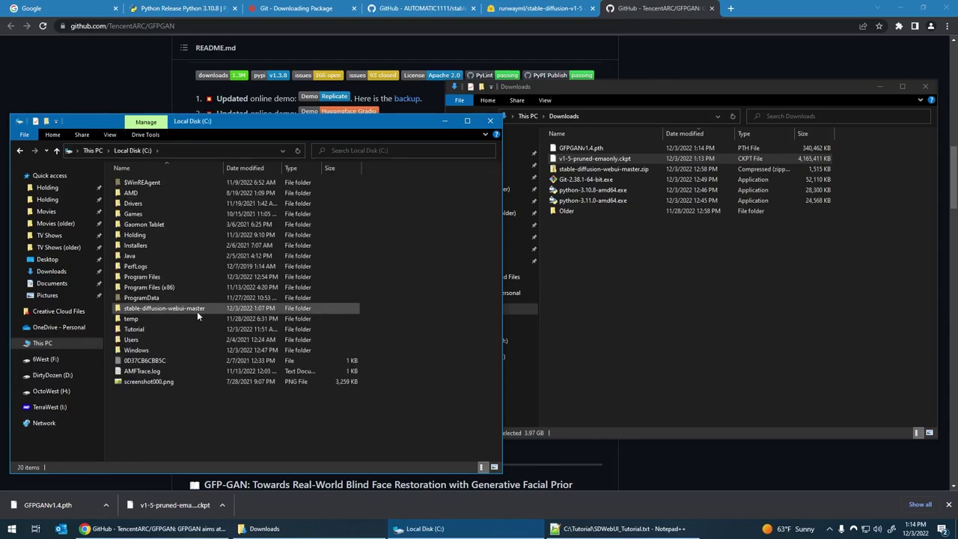
double_click(182, 307)
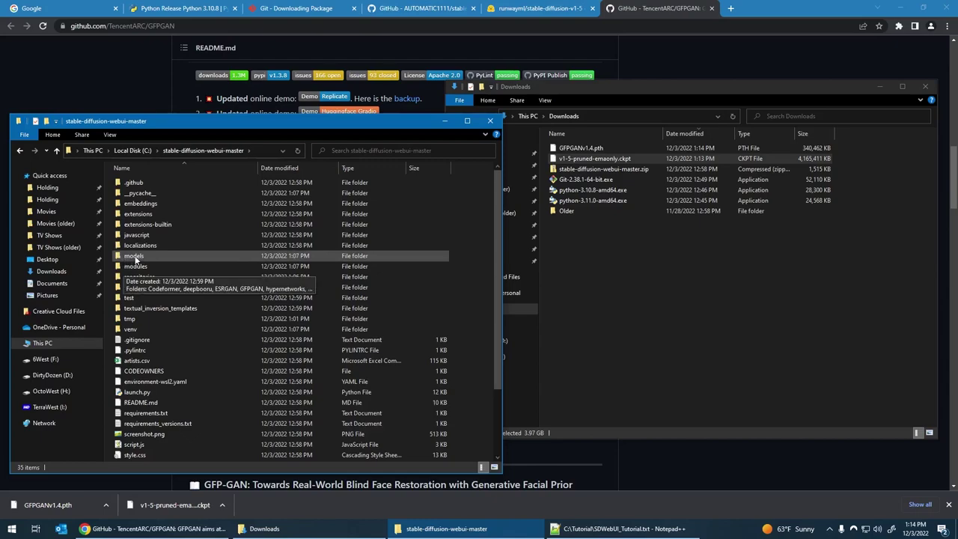
double_click(134, 257)
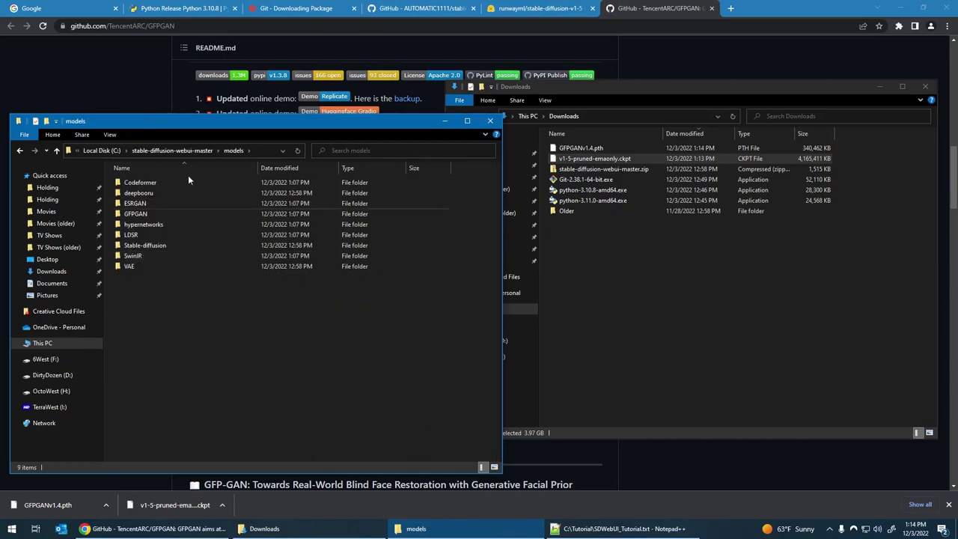
double_click(153, 245)
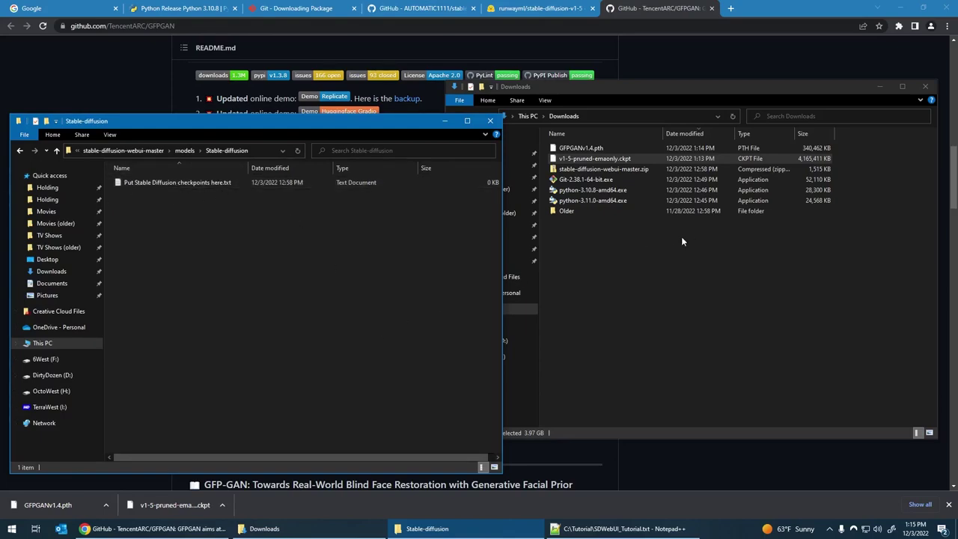
Step: Move v1-5-pruned-emaonly.ckpt from Downloads into the Stable-diffusion models folder
right_click(224, 264)
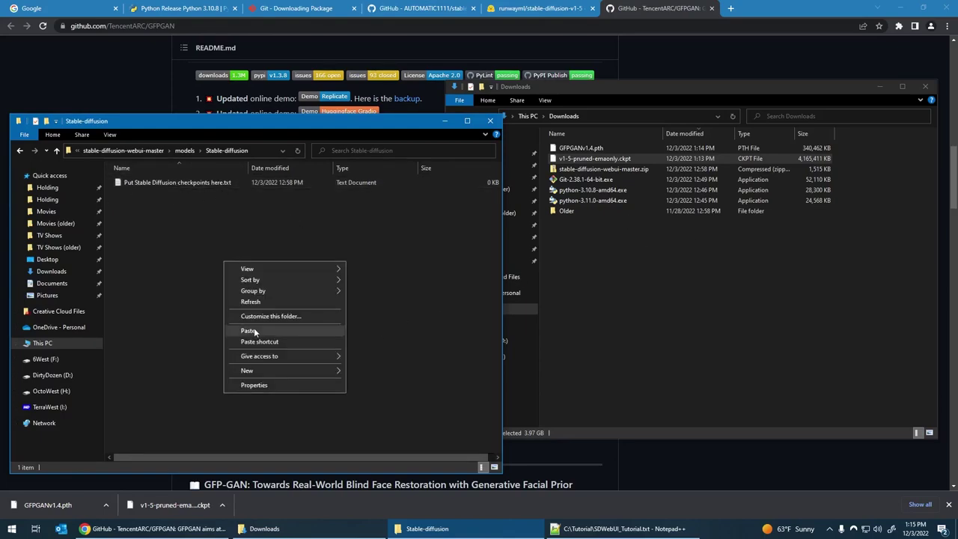
click(405, 323)
click(583, 161)
drag(583, 161, 269, 295)
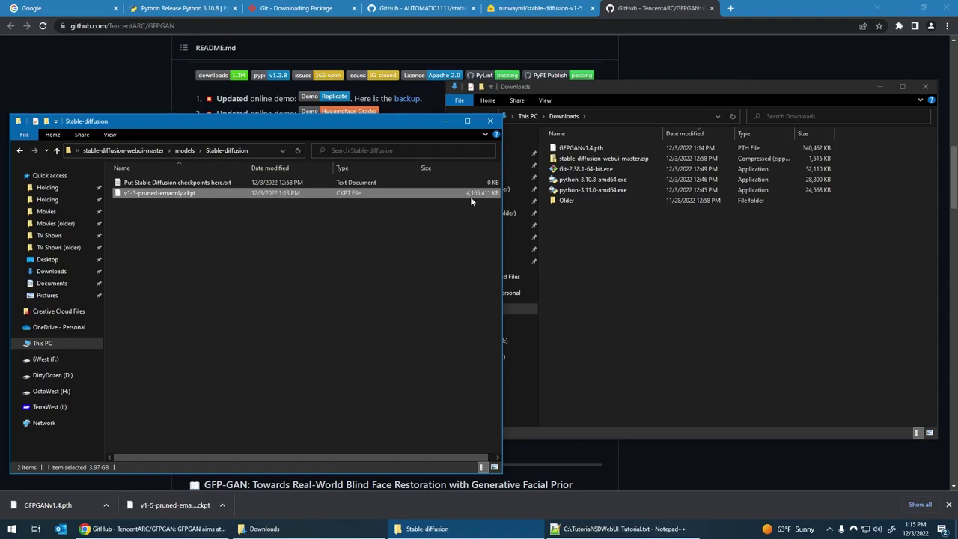
right_click(597, 149)
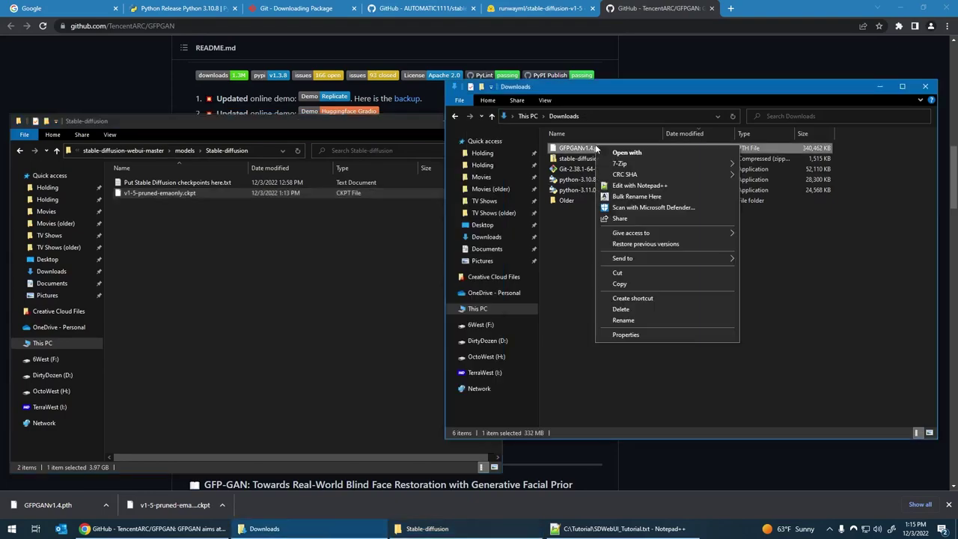
click(617, 273)
right_click(273, 280)
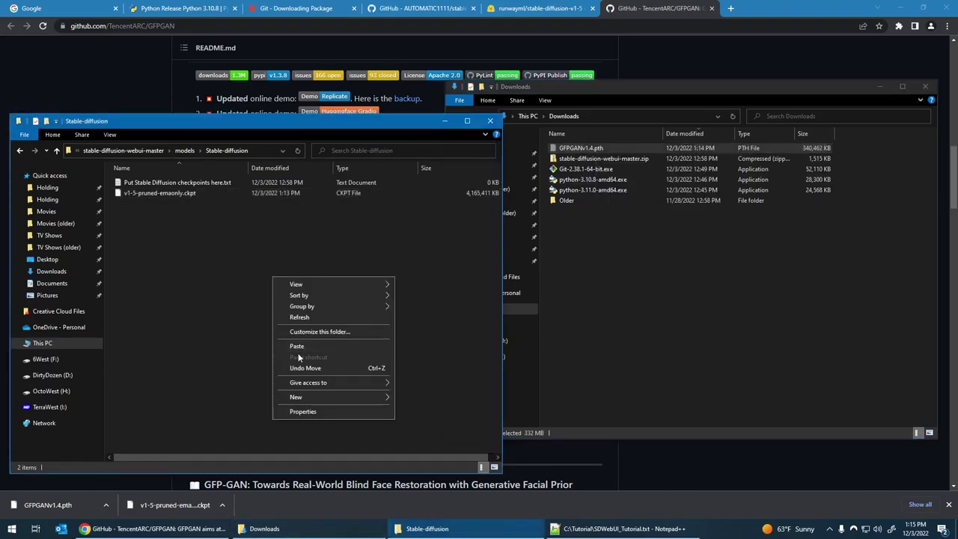
click(543, 177)
drag(544, 177, 559, 207)
key(Escape)
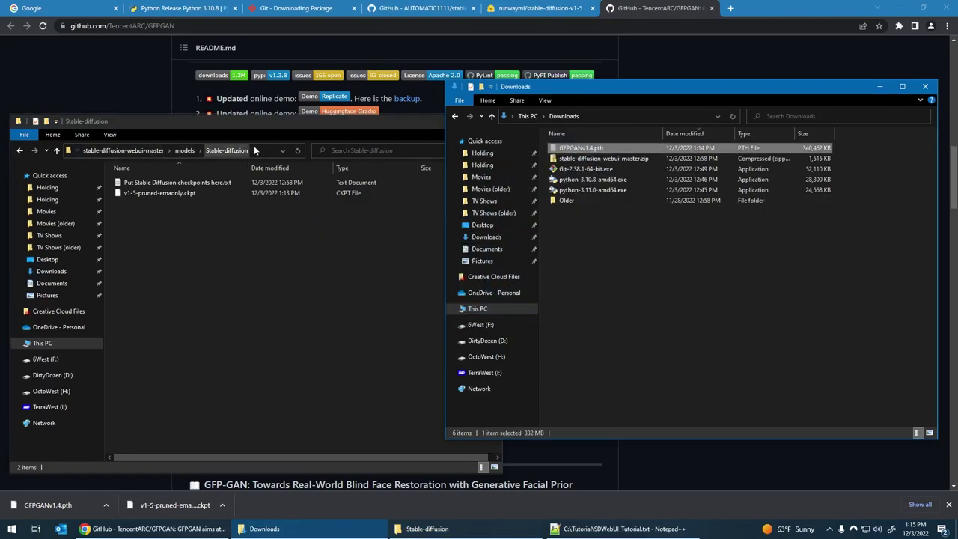
Step: Go back up from the Stable-diffusion folder and open the GFPGAN folder inside models
click(55, 152)
click(56, 151)
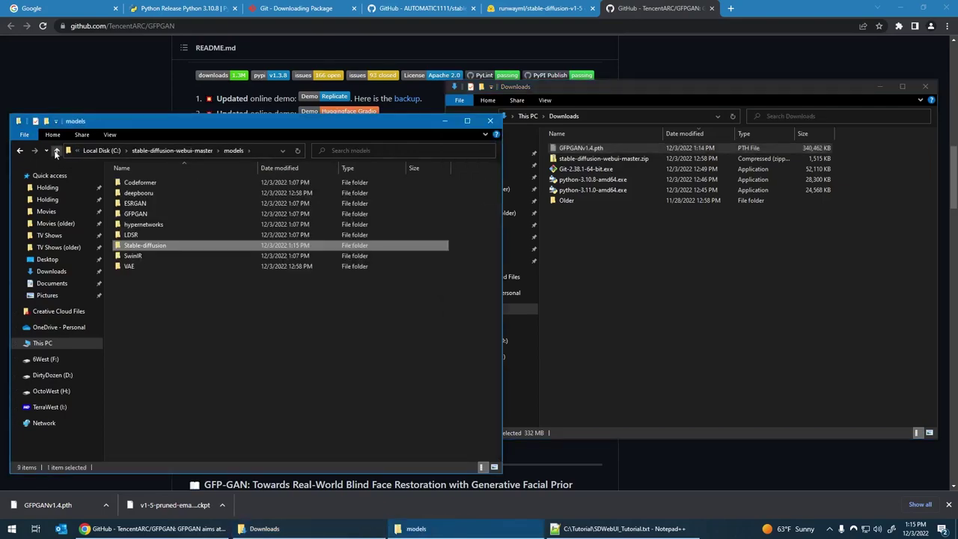
click(264, 151)
click(188, 271)
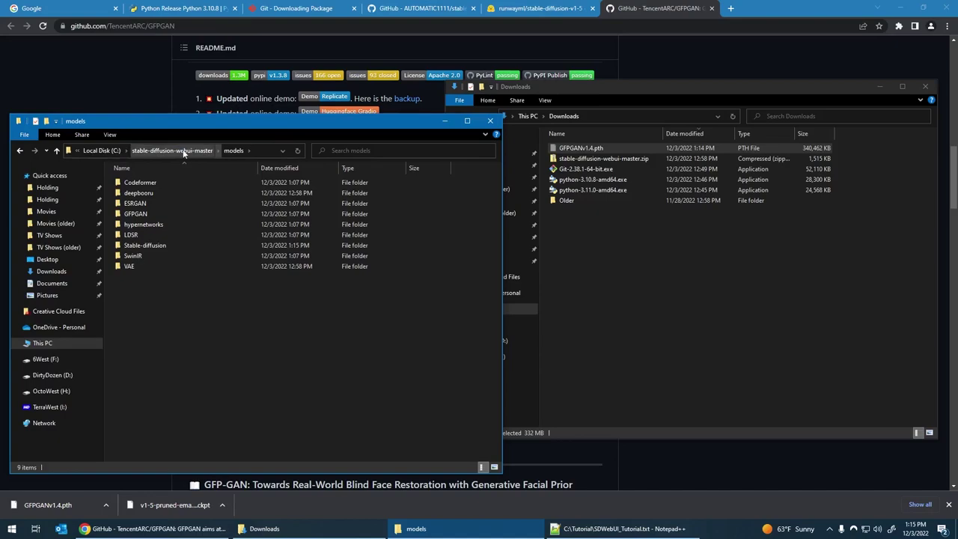
click(183, 150)
double_click(202, 254)
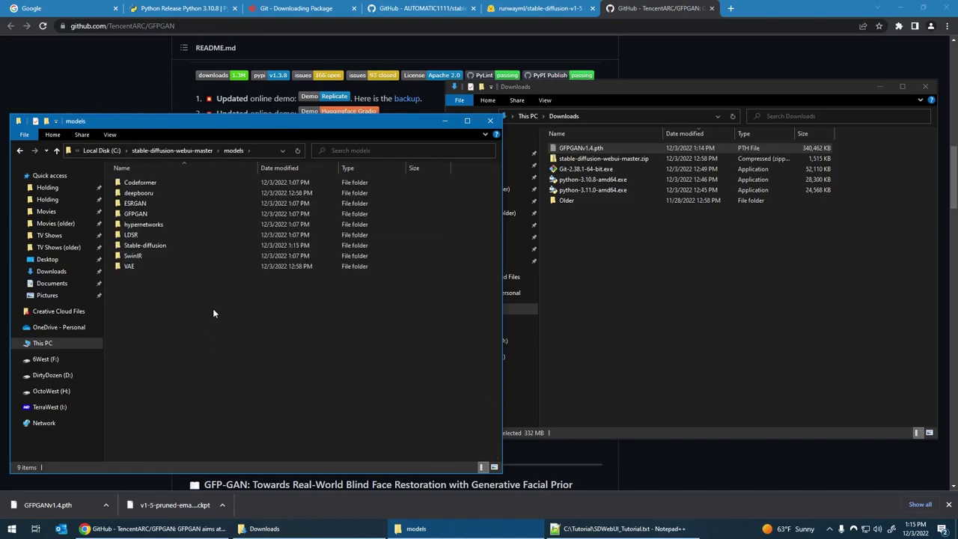
double_click(141, 217)
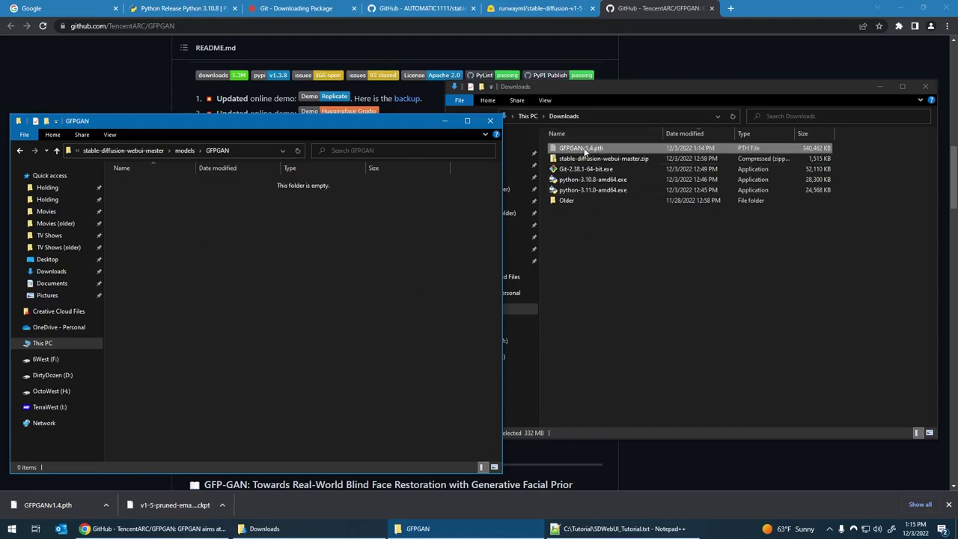
Step: Move GFPGANv1.4.pth from Downloads into the models\GFPGAN folder
drag(582, 149, 227, 284)
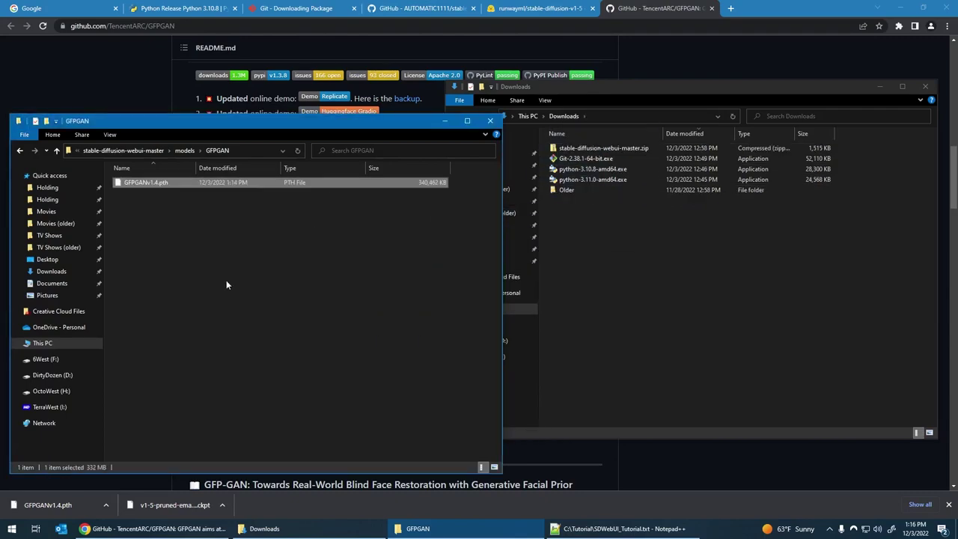
click(645, 252)
click(281, 274)
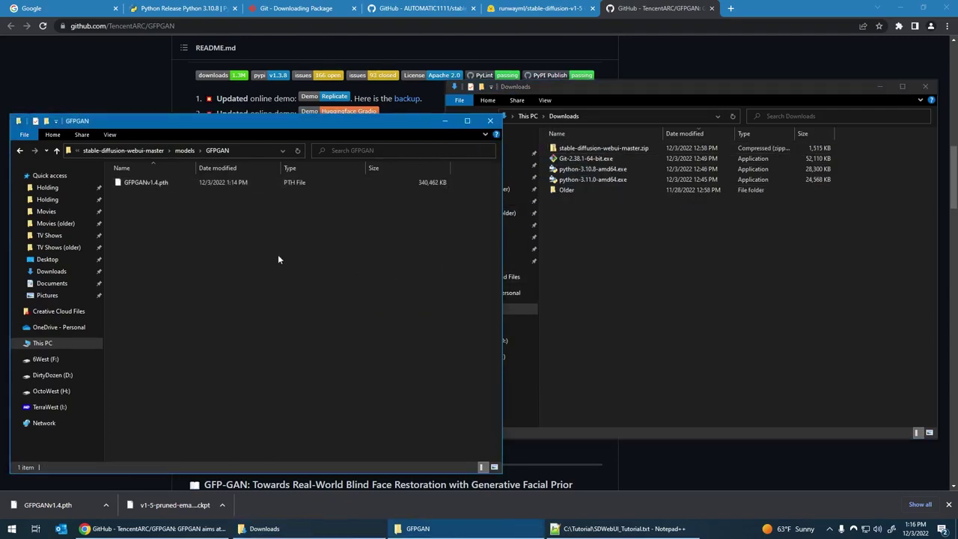
Step: Return to the stable-diffusion-webui-master folder and copy the "--xformers --precision autocast" line from the notes file in Notepad++
click(153, 150)
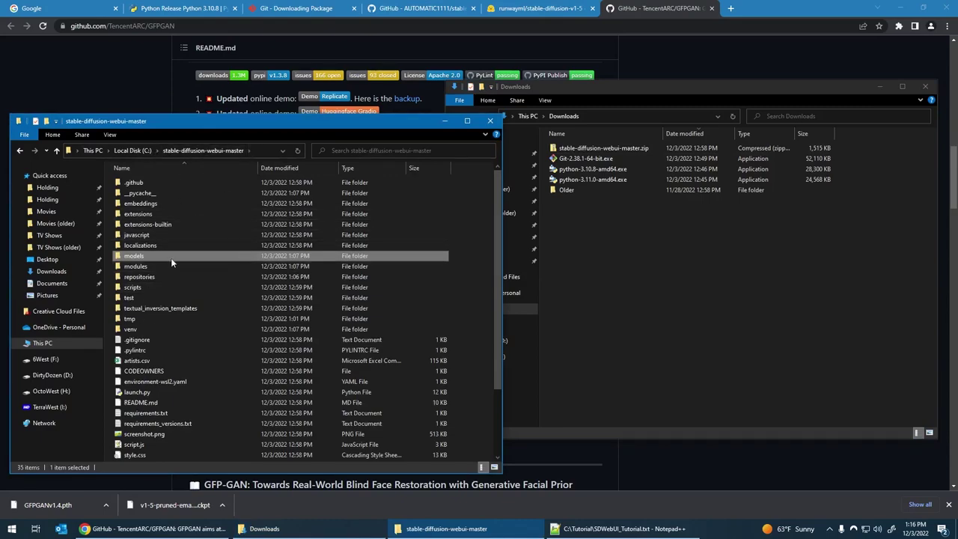
key(alt+Tab)
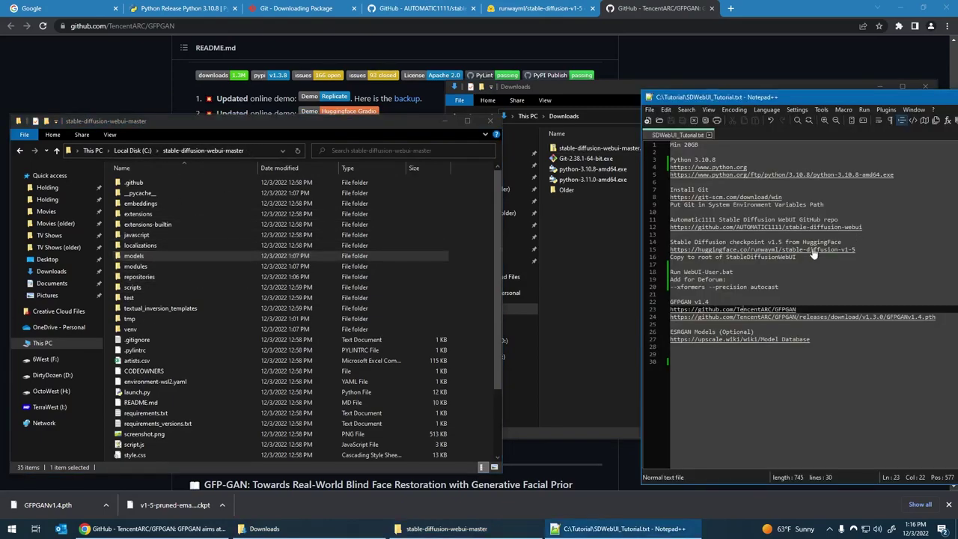
click(794, 288)
key(shift+Home)
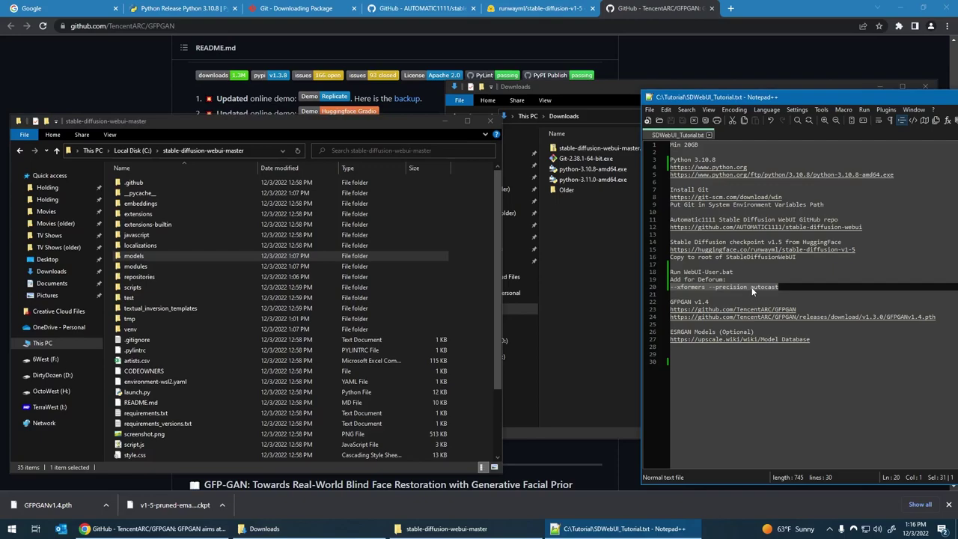
Step: Open webui-user.bat from the stable-diffusion-webui-master folder in Notepad++ and set COMMANDLINE_ARGS to "--xformers --precision autocast"
scroll(225, 374, down, 3)
right_click(157, 445)
click(200, 299)
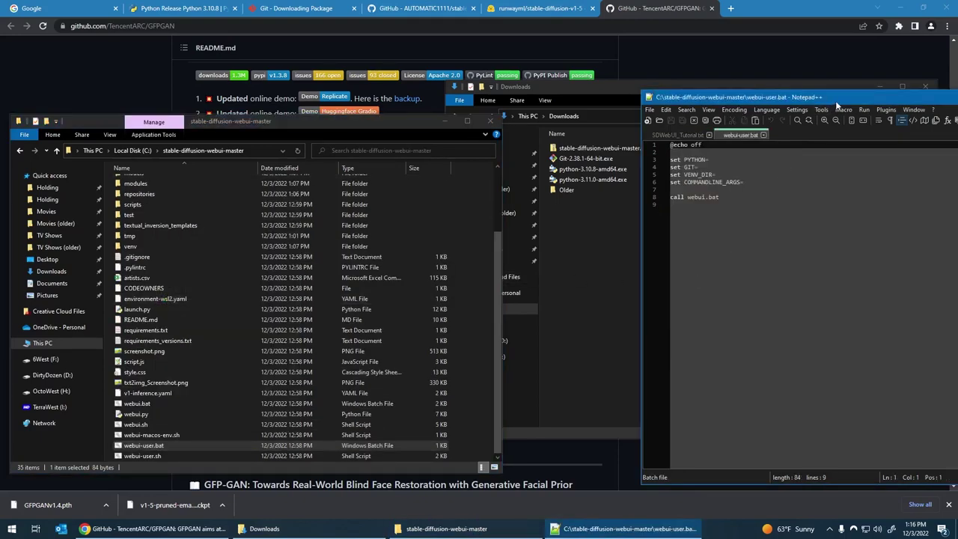
drag(837, 105, 597, 69)
click(535, 149)
key(ctrl+v)
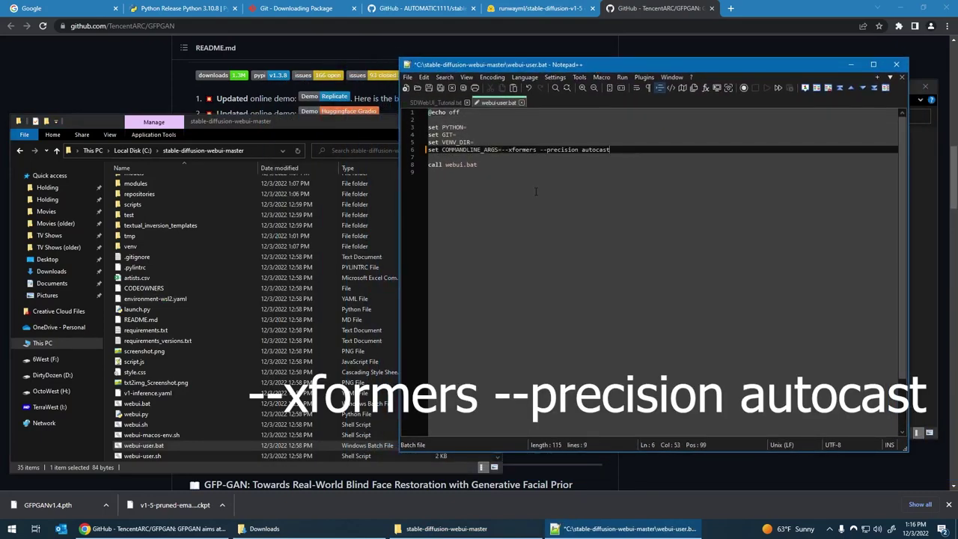
Step: Highlight the arguments in the COMMANDLINE_ARGS line, first --xformers and then --precision autocast, to examine each one
click(493, 170)
drag(610, 150, 503, 151)
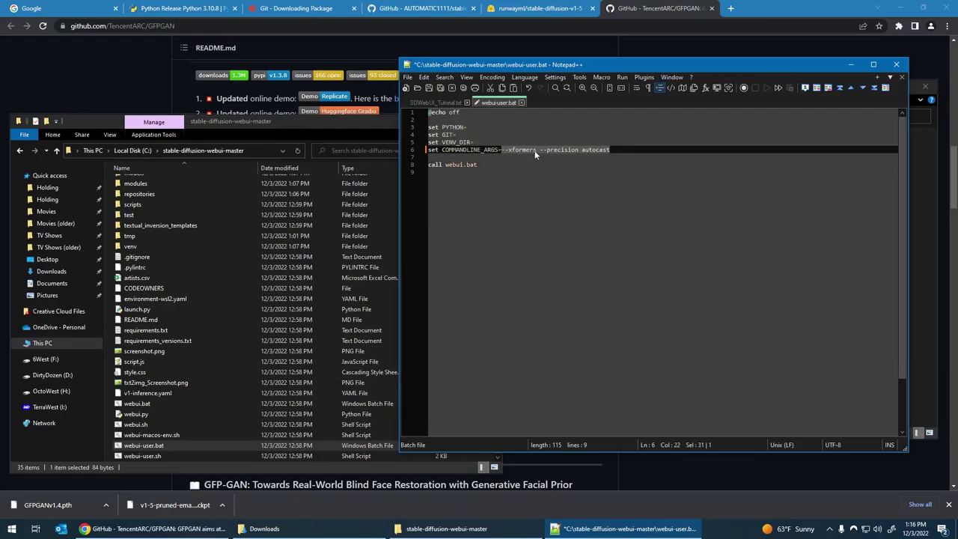
click(536, 150)
drag(534, 150, 502, 151)
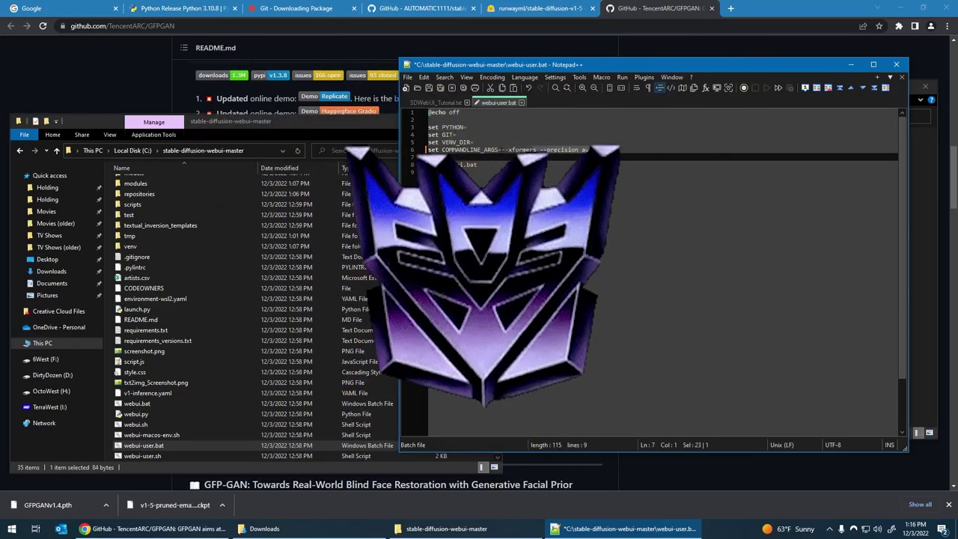
drag(536, 151, 501, 150)
drag(637, 150, 540, 150)
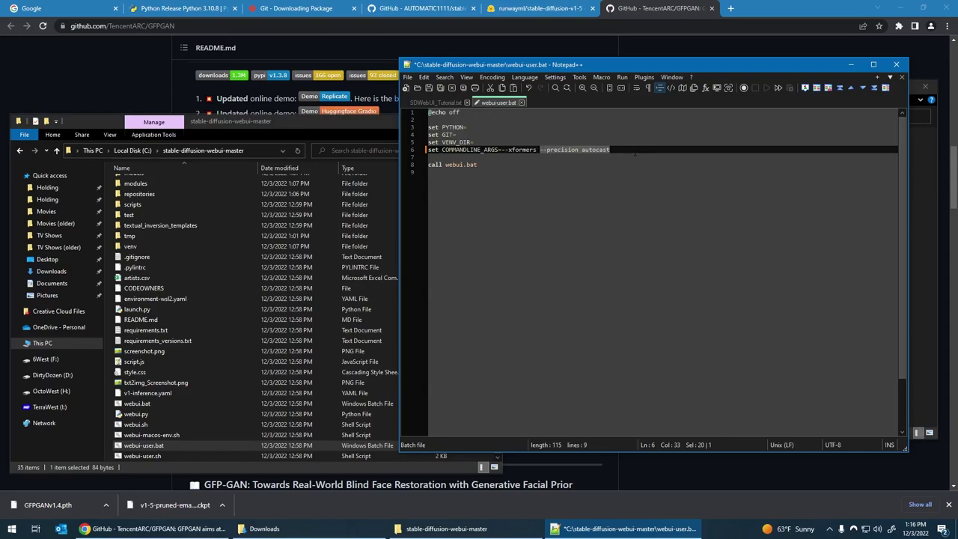
Step: Highlight the full argument string in the COMMANDLINE_ARGS line, and close webui-user.bat with its changes saved
key(Left)
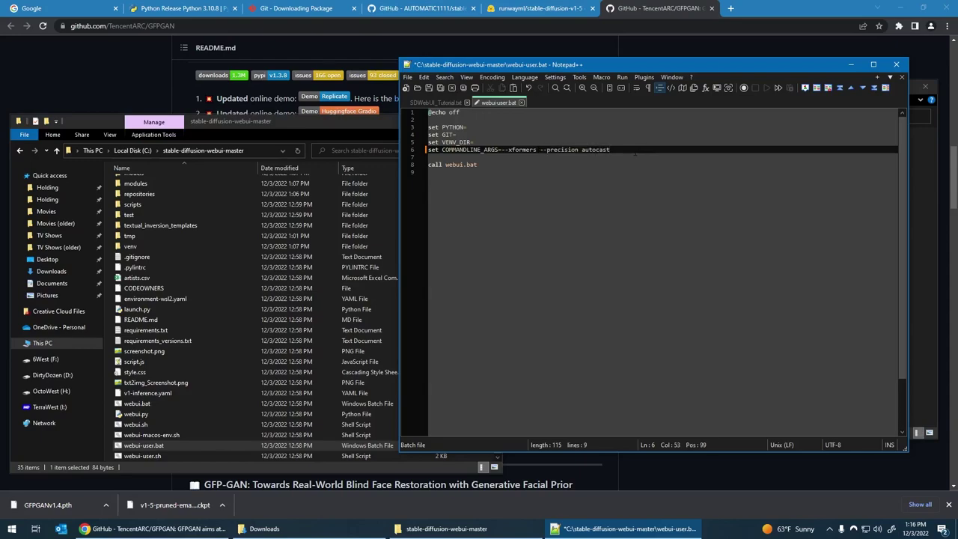
drag(634, 151, 500, 150)
key(shift+Down)
click(609, 150)
drag(619, 149, 503, 150)
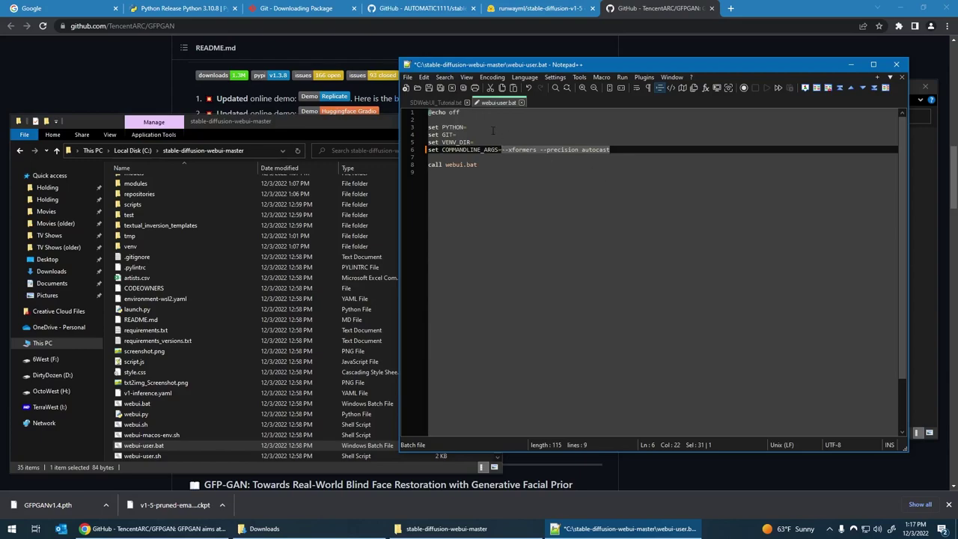
click(522, 103)
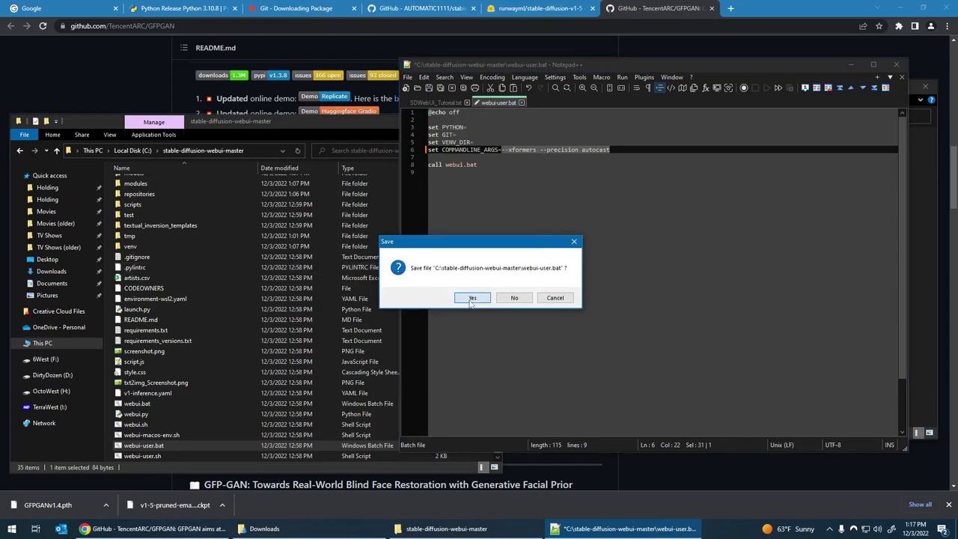
click(472, 297)
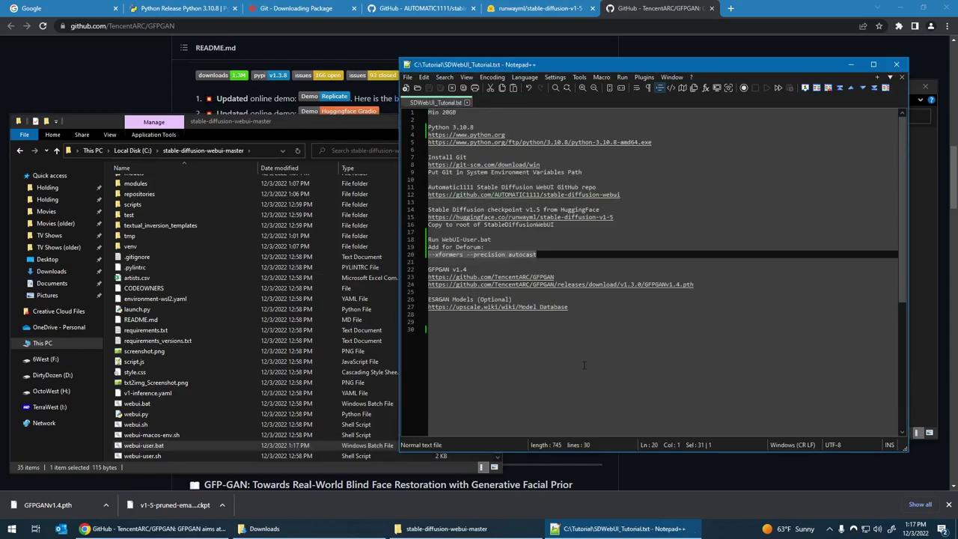
Step: Move the notes window aside and run webui-user.bat from the stable-diffusion-webui-master folder
drag(681, 66, 918, 79)
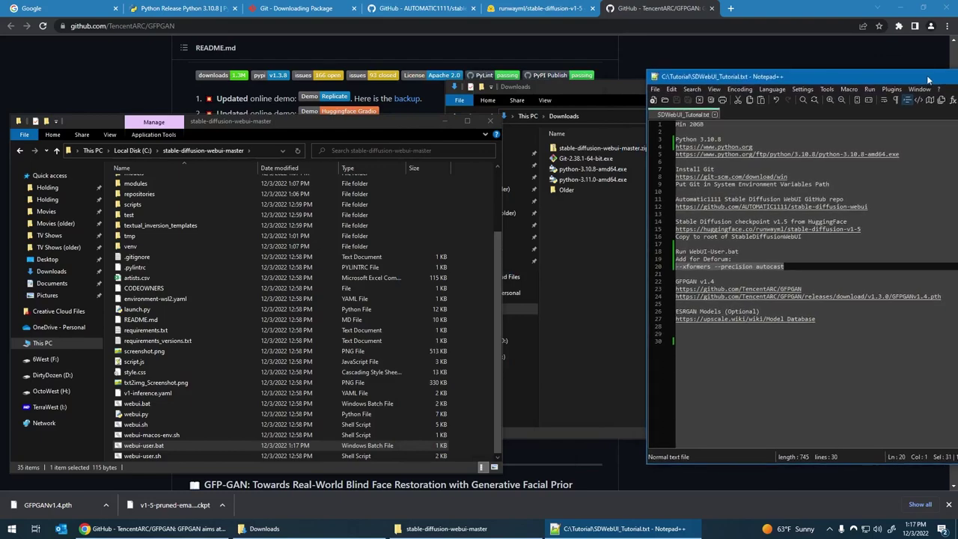
double_click(152, 446)
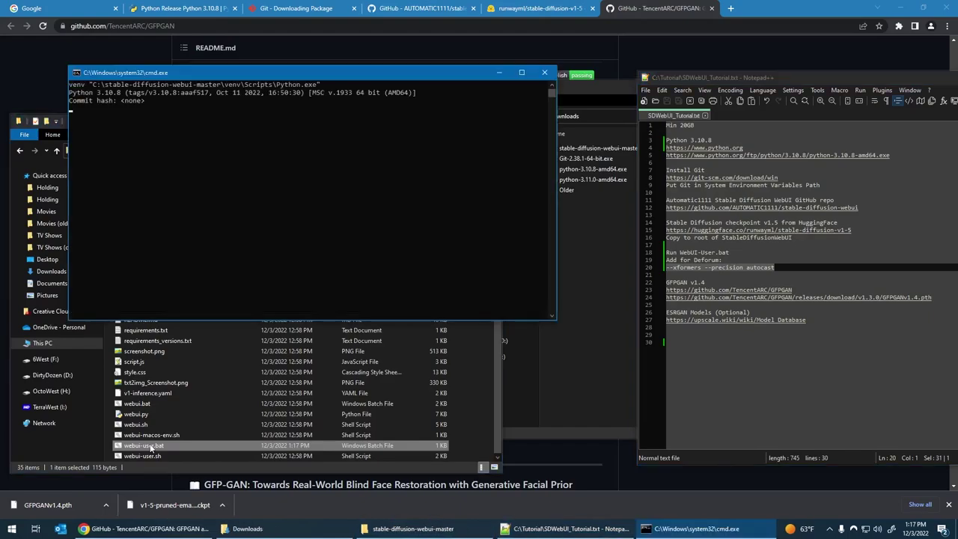
drag(333, 75, 315, 77)
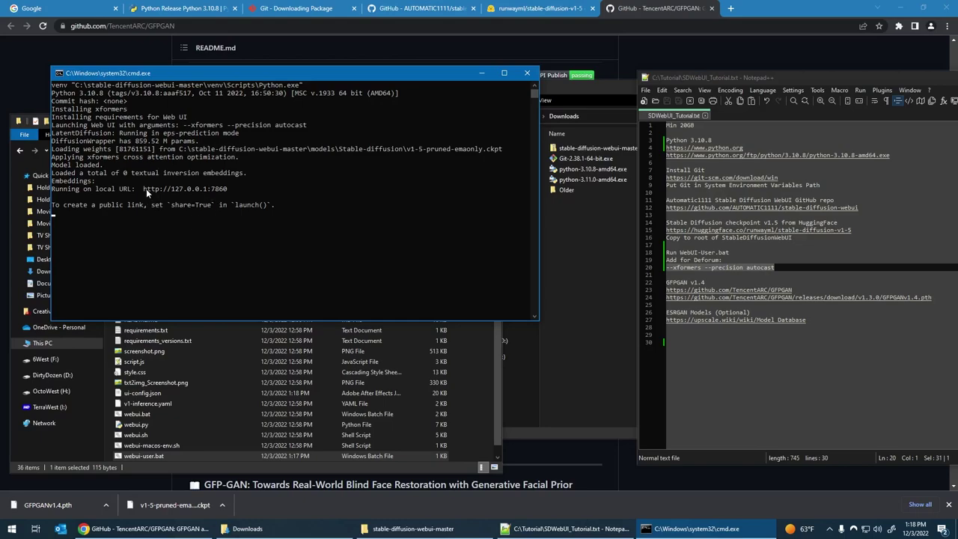
drag(146, 189, 224, 193)
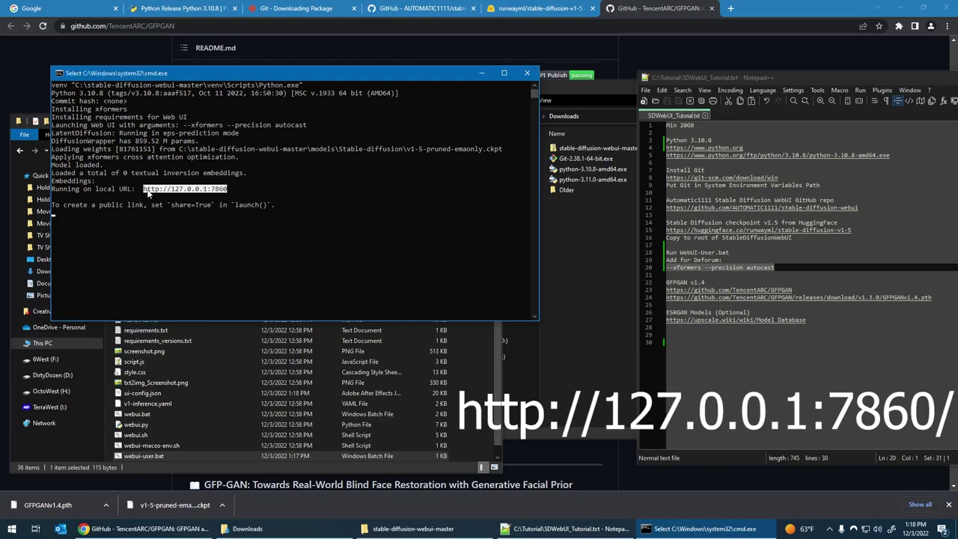
right_click(191, 191)
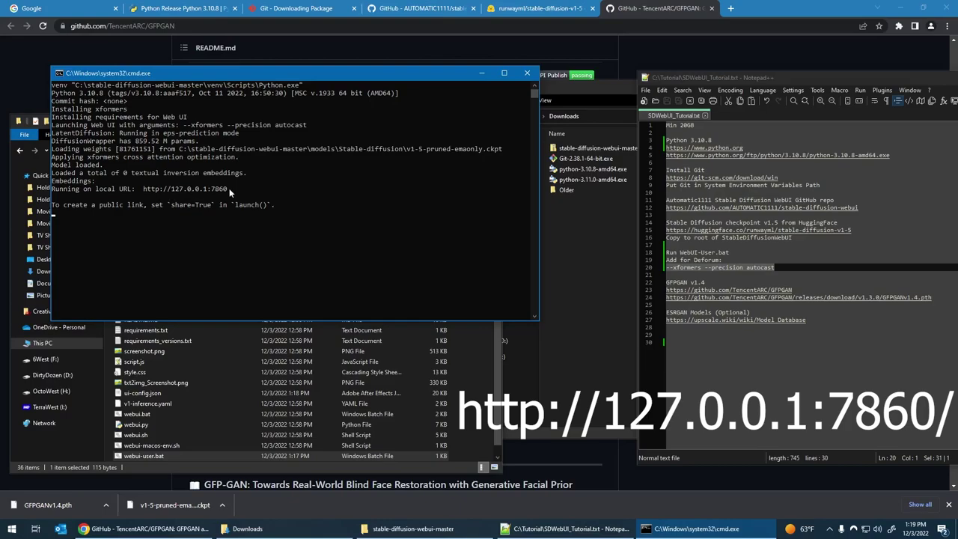
click(731, 8)
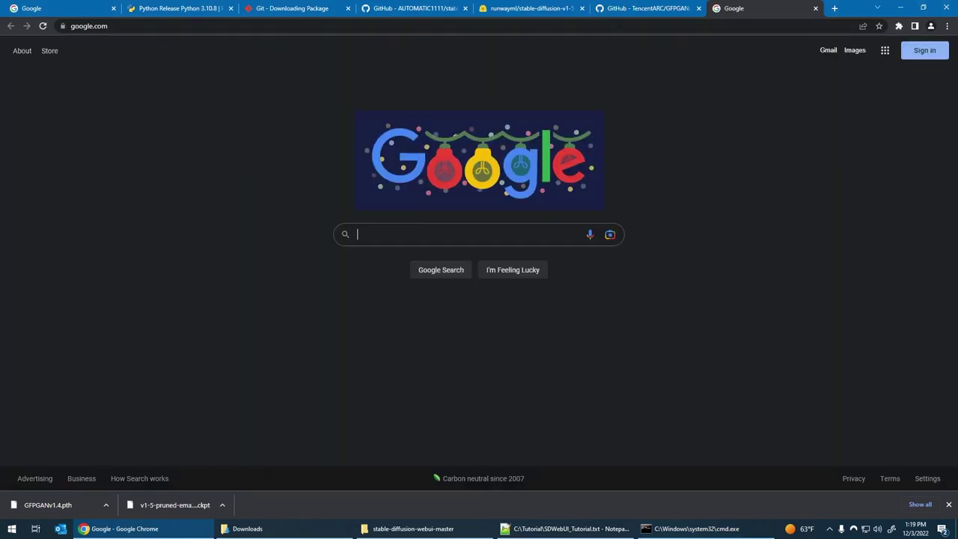
click(88, 26)
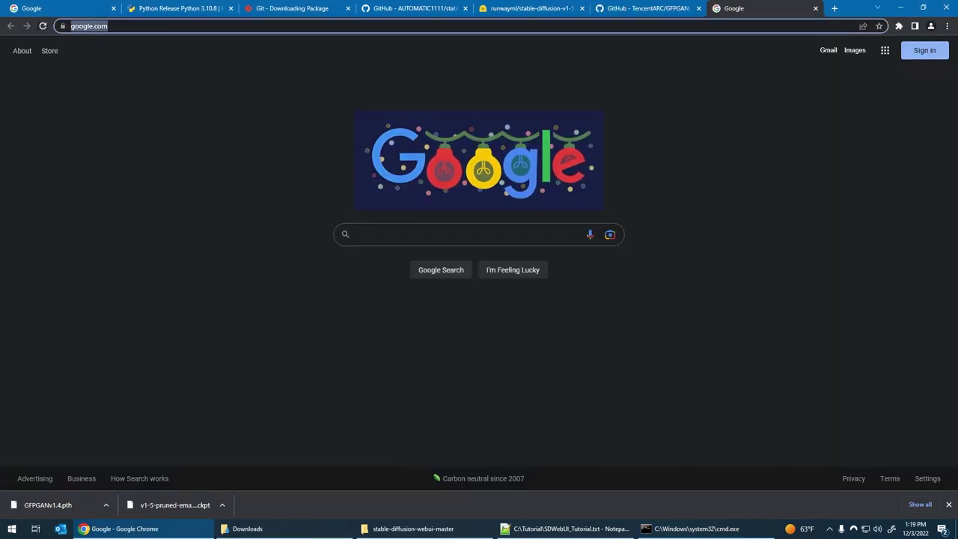
right_click(140, 28)
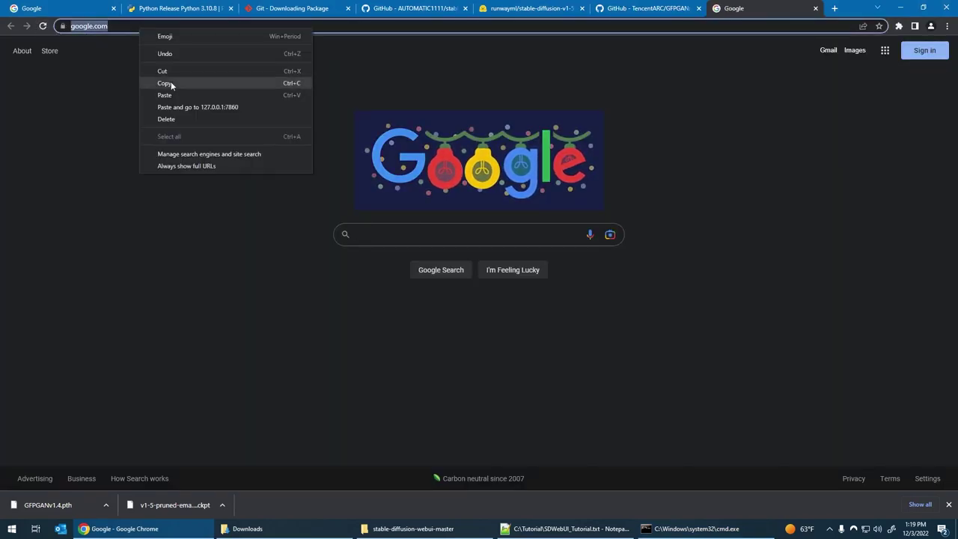
click(113, 26)
triple_click(104, 30)
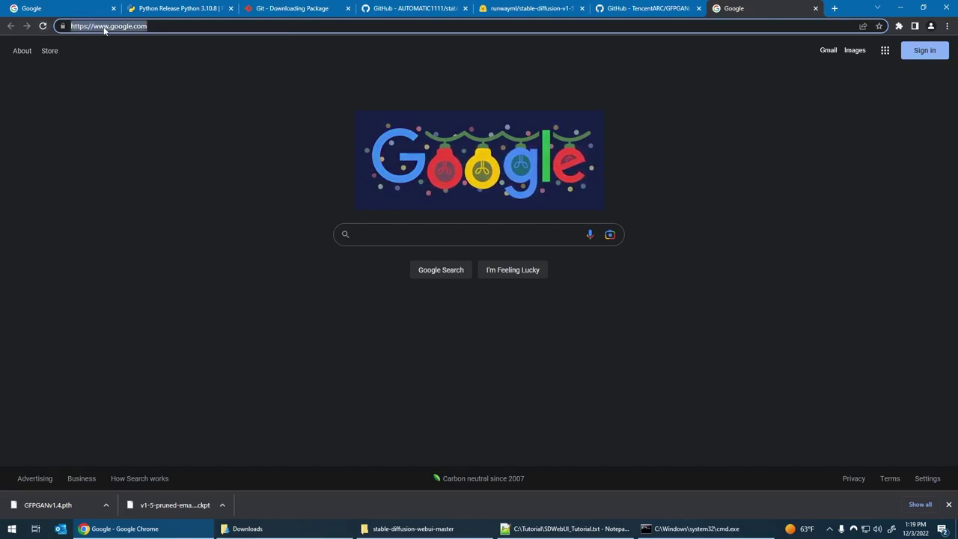
right_click(104, 29)
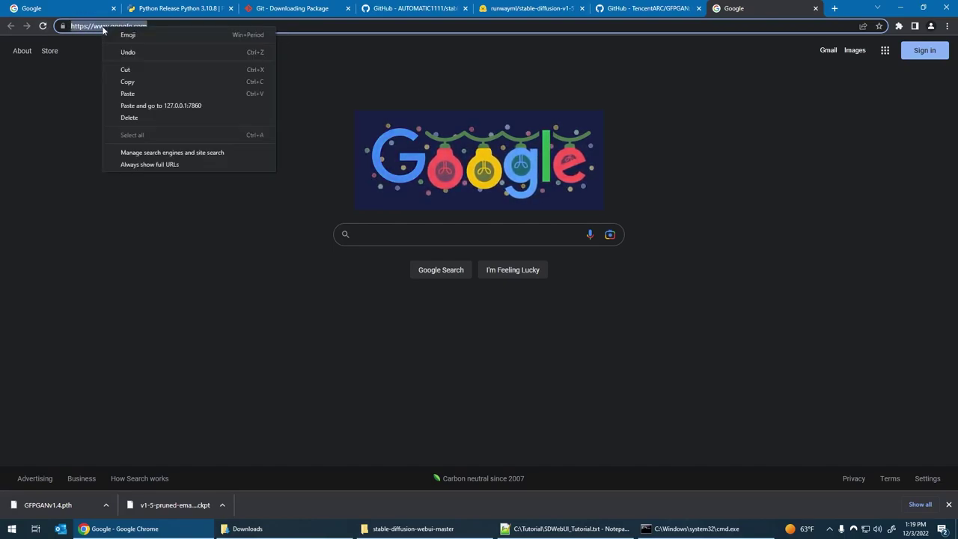
click(128, 93)
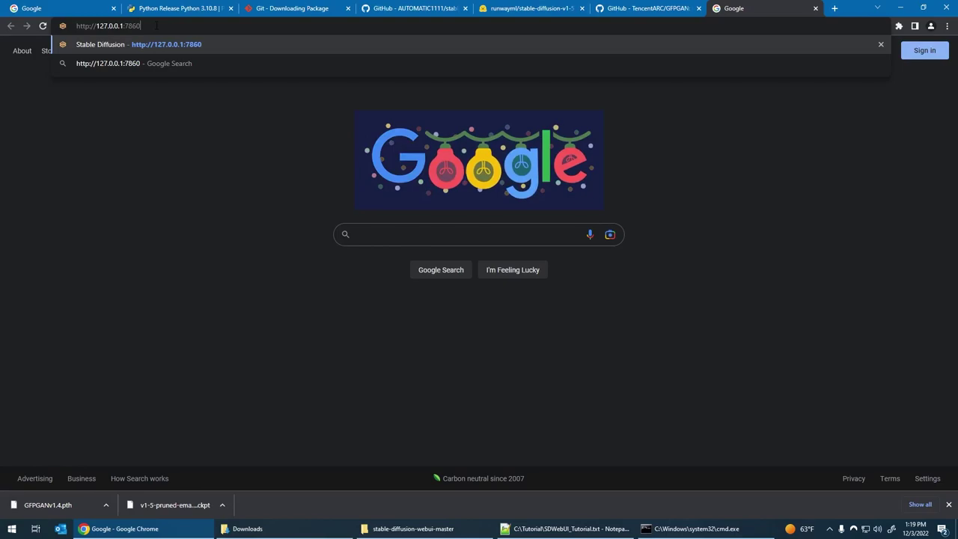
key(Return)
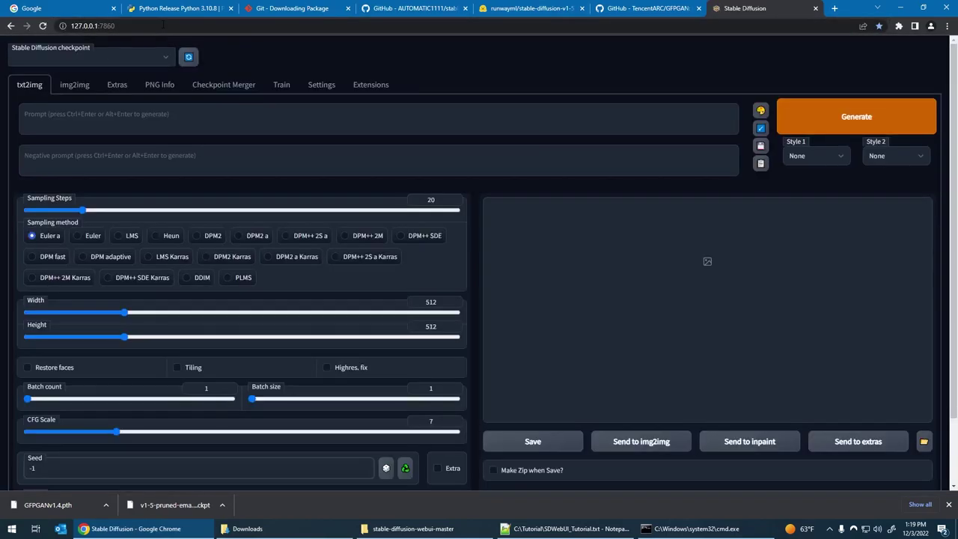
click(162, 27)
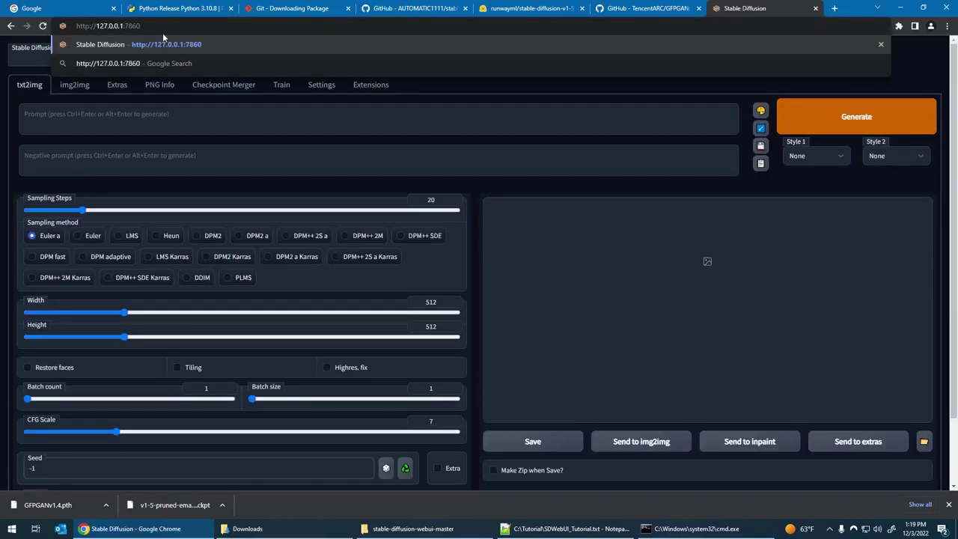
key(Return)
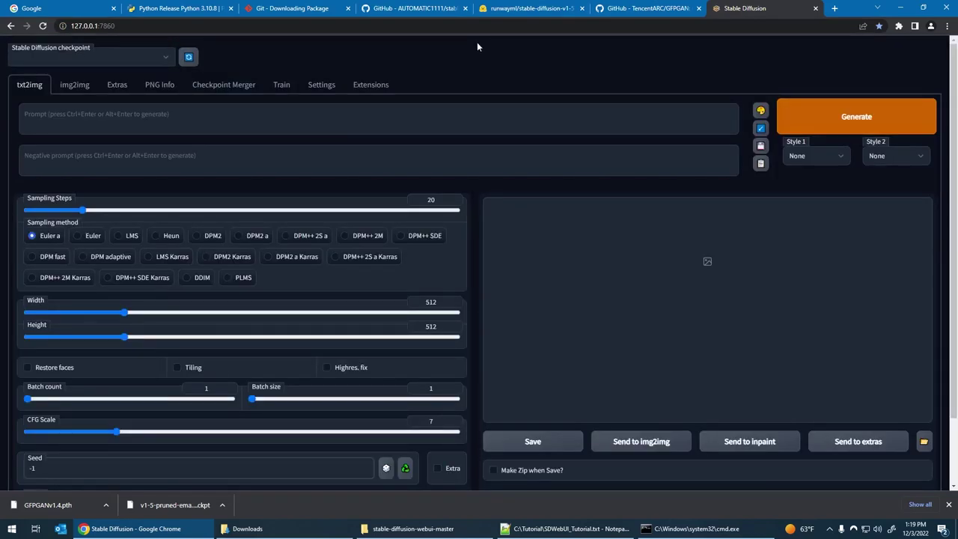
Step: Choose v1-5-pruned-emaonly.ckpt as the Stable Diffusion checkpoint
click(96, 58)
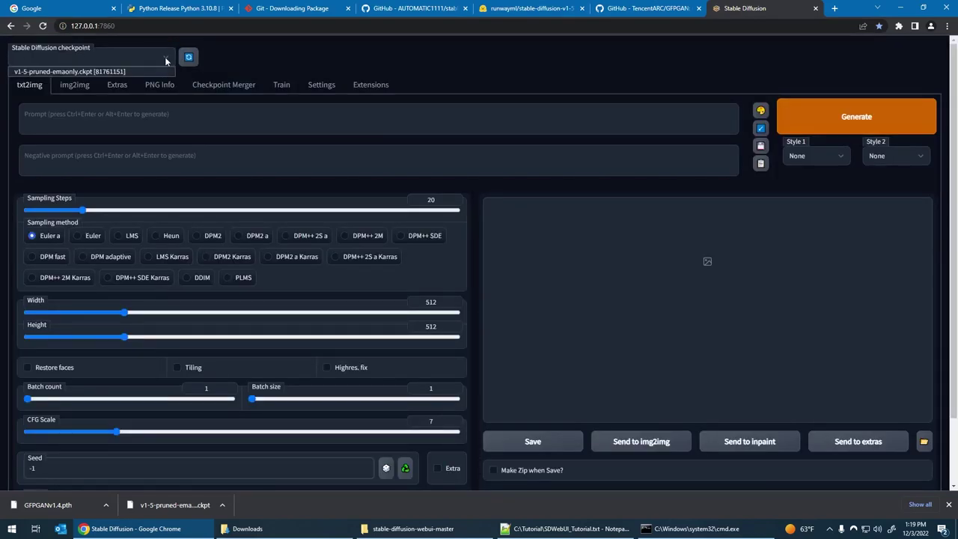
click(69, 72)
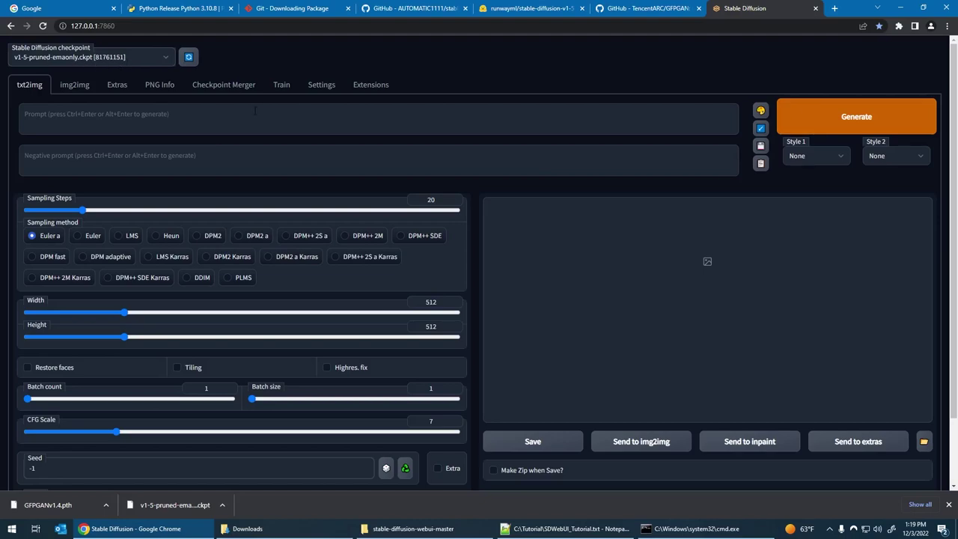
click(153, 114)
click(318, 120)
Step: Raise the user interface setting that shows image creation progress every N sampling steps above 0, and apply the settings
click(321, 85)
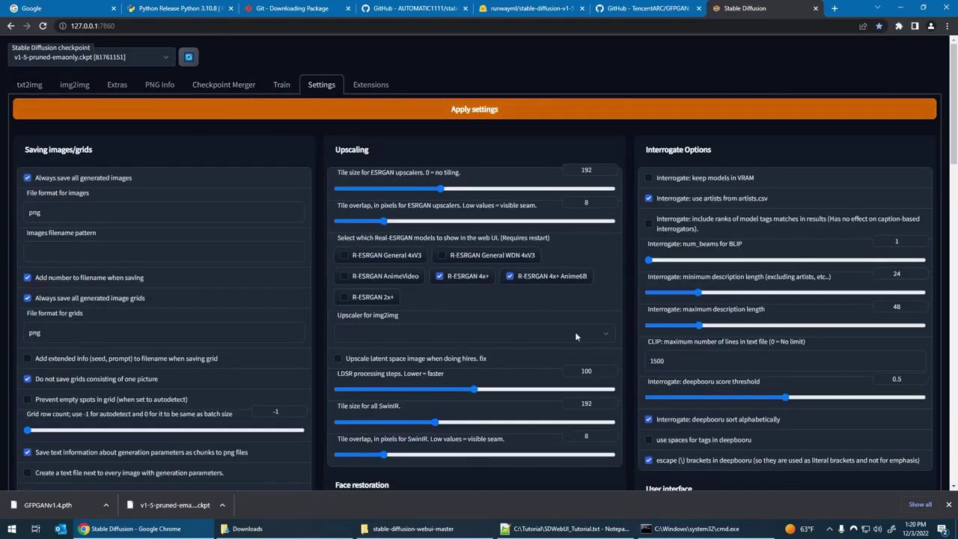
scroll(559, 335, down, 3)
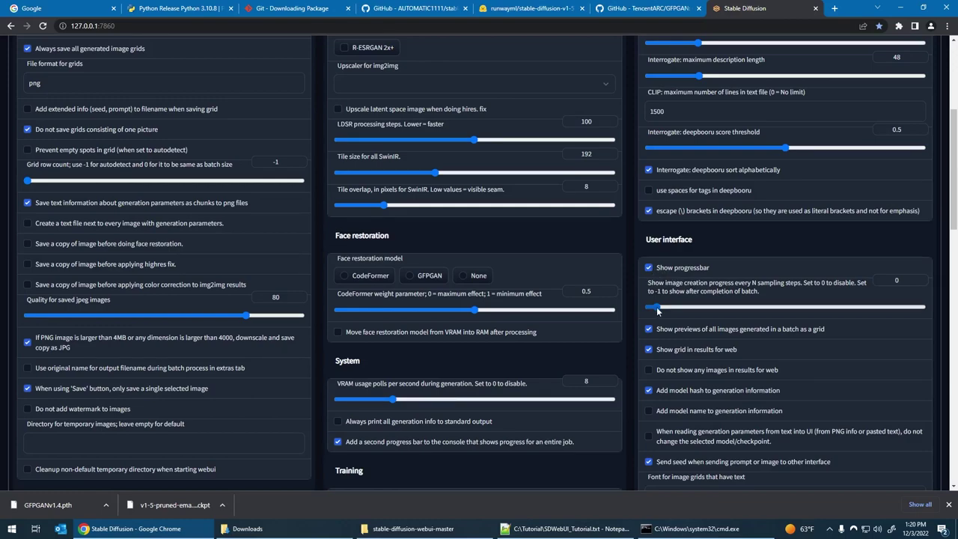
drag(655, 306, 684, 307)
scroll(566, 239, up, 4)
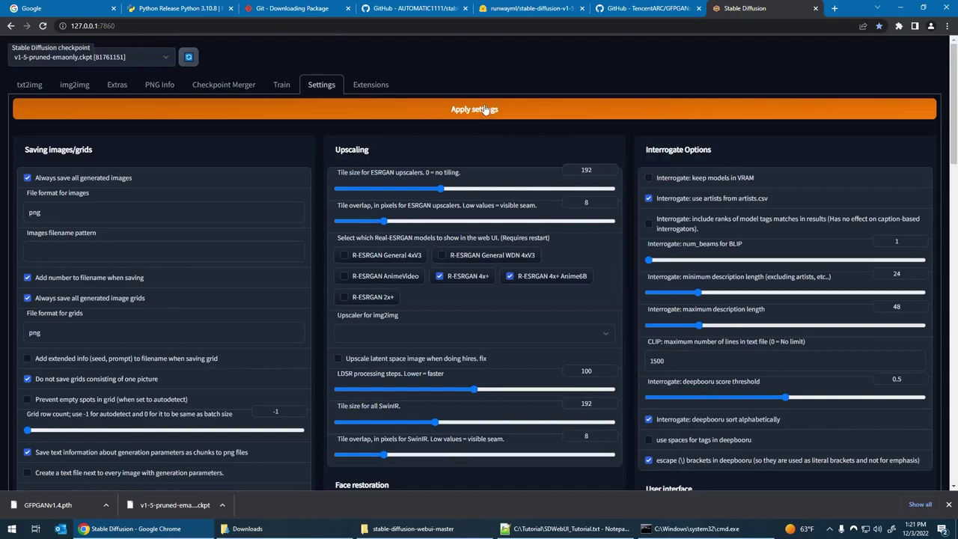
click(484, 109)
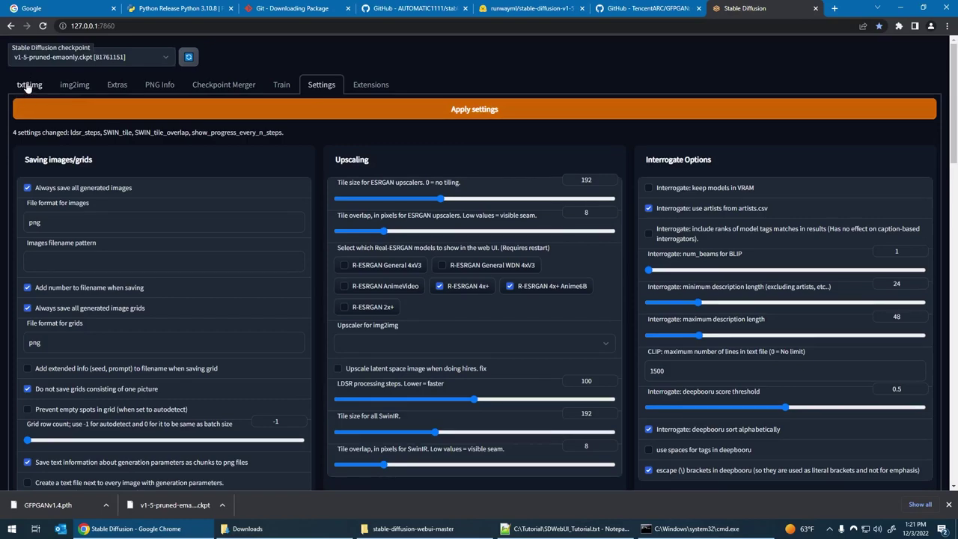
Step: Generate a txt2img image with the prompt "a cat in a factory" and dismiss the browser's downloads bar
click(28, 86)
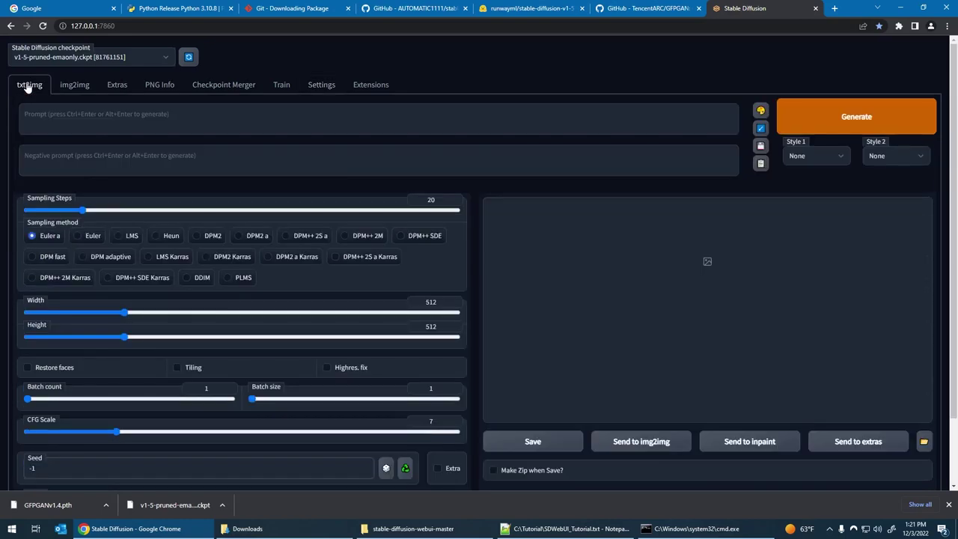
click(196, 119)
text(a)
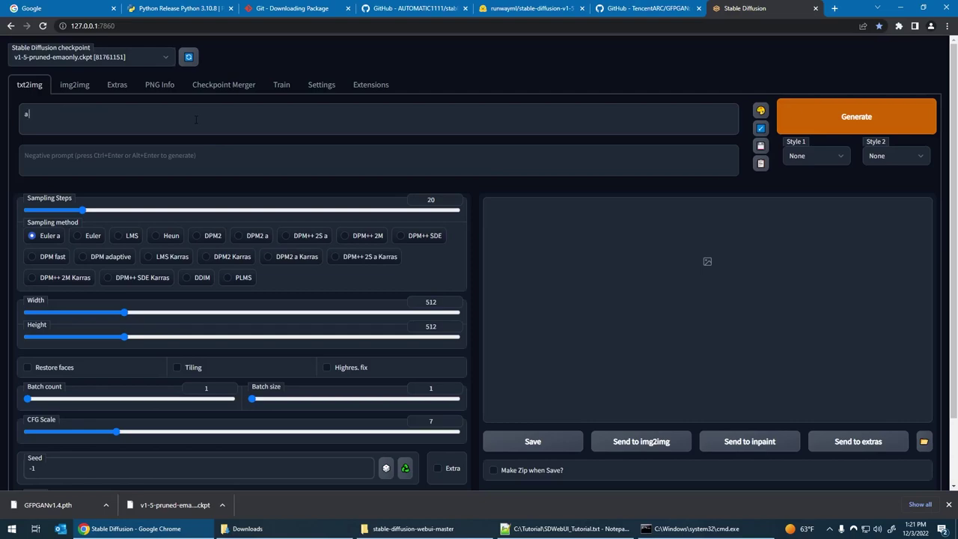
text( cat in a factory)
click(822, 124)
click(948, 505)
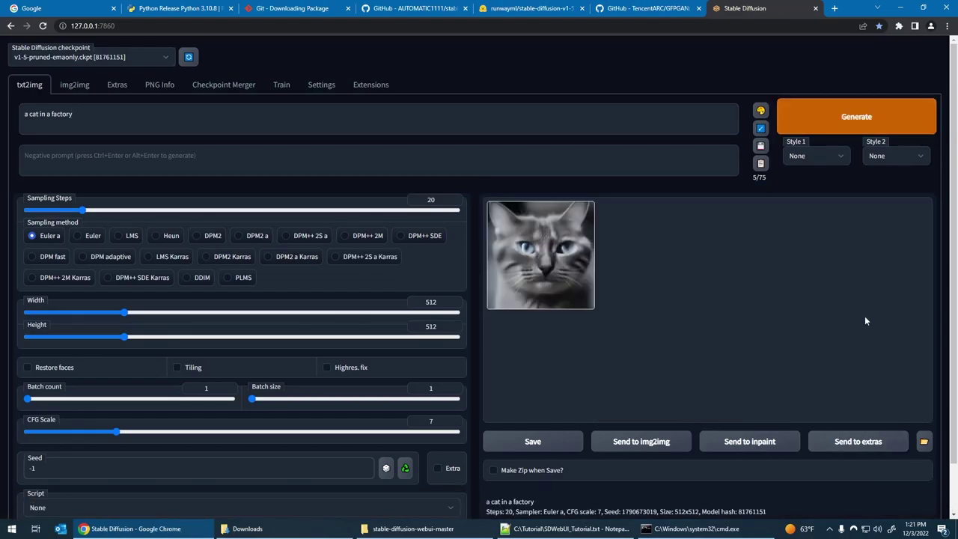
Step: Enlarge the generated cat image in the gallery, examine it in the full-size viewer, and close the viewer
click(551, 252)
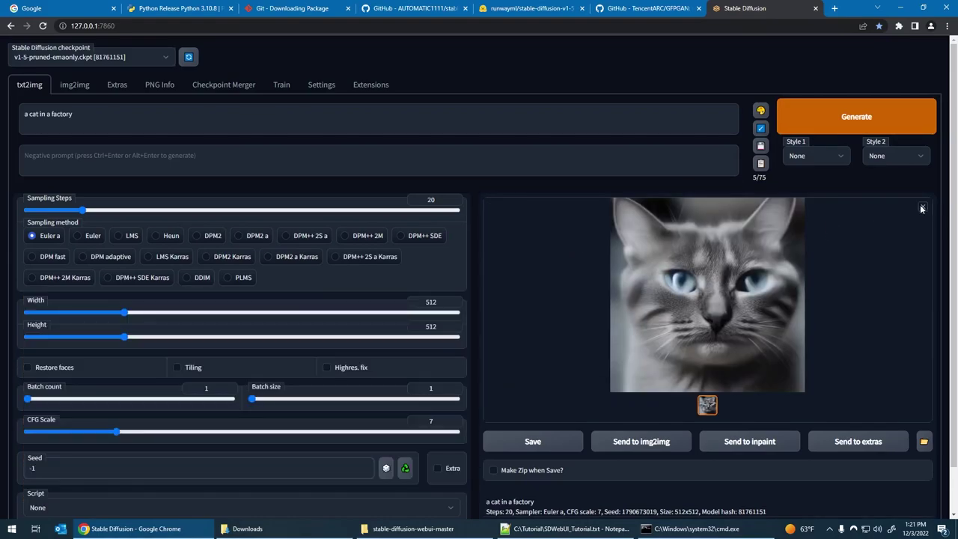
click(919, 208)
click(548, 250)
click(720, 293)
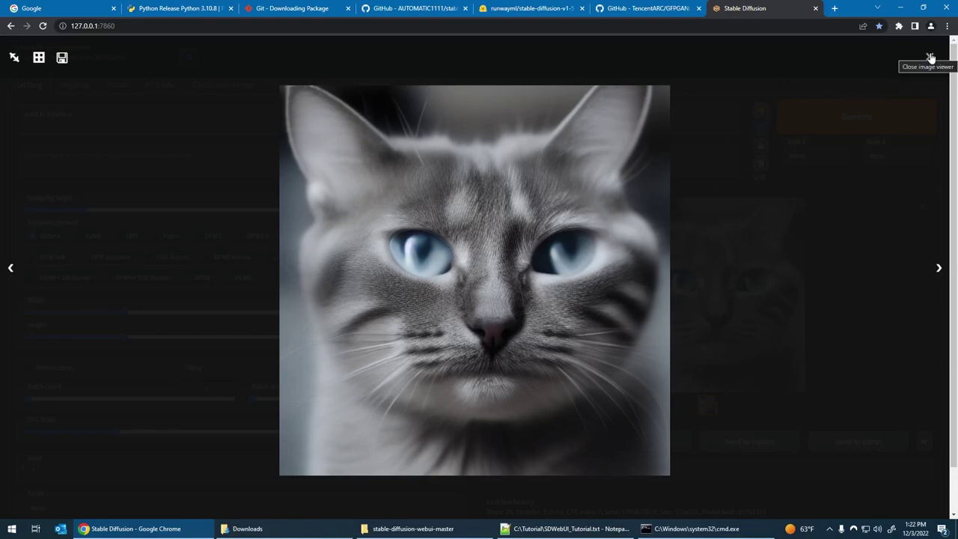
click(736, 276)
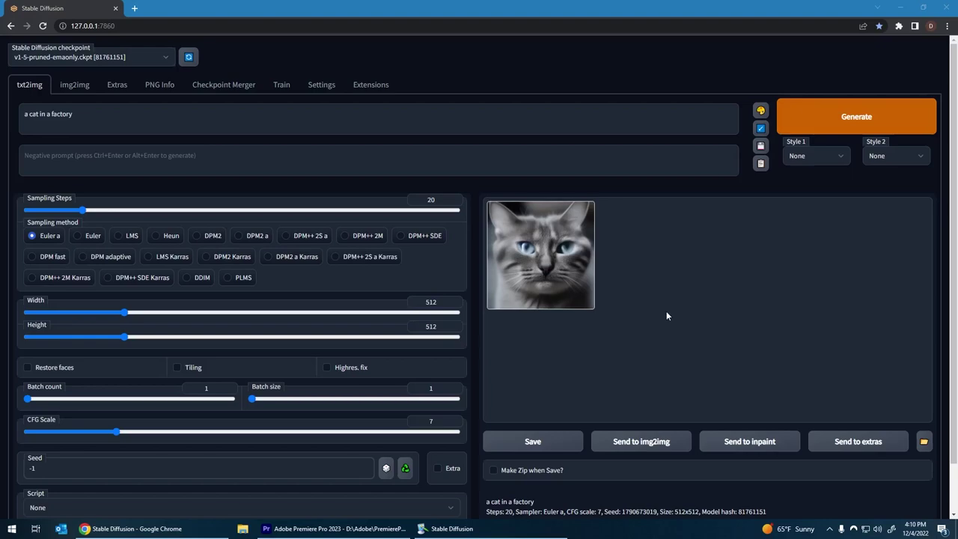
drag(621, 510, 656, 510)
double_click(639, 482)
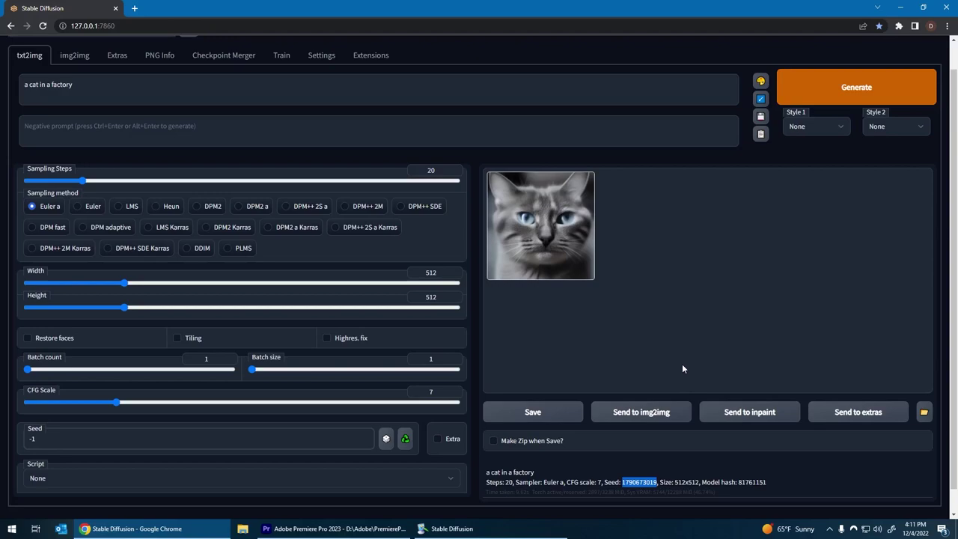
right_click(641, 482)
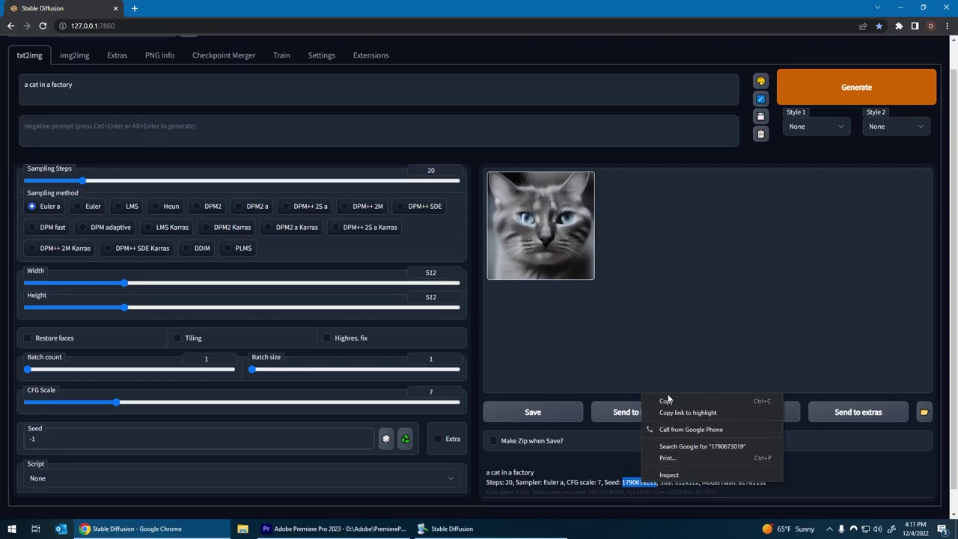
click(142, 437)
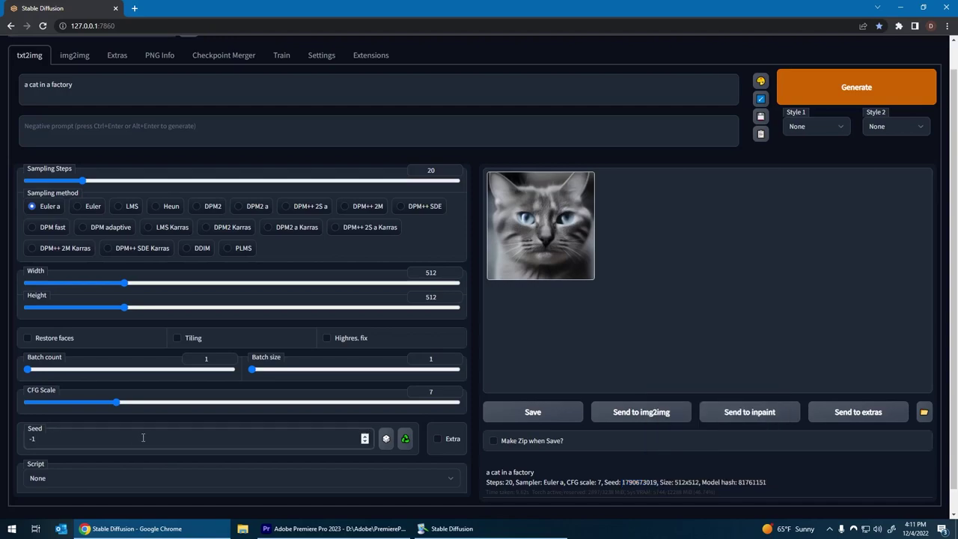
click(404, 446)
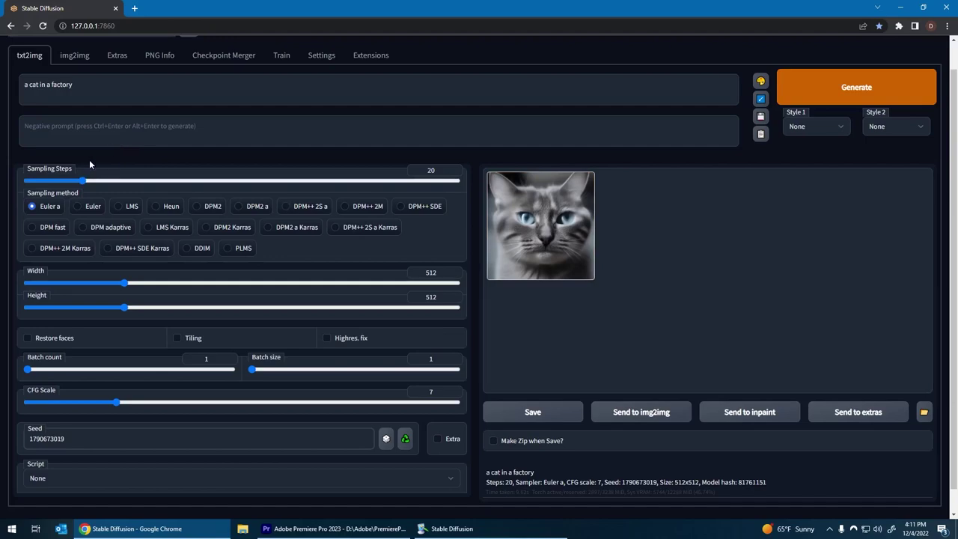
drag(84, 180, 170, 181)
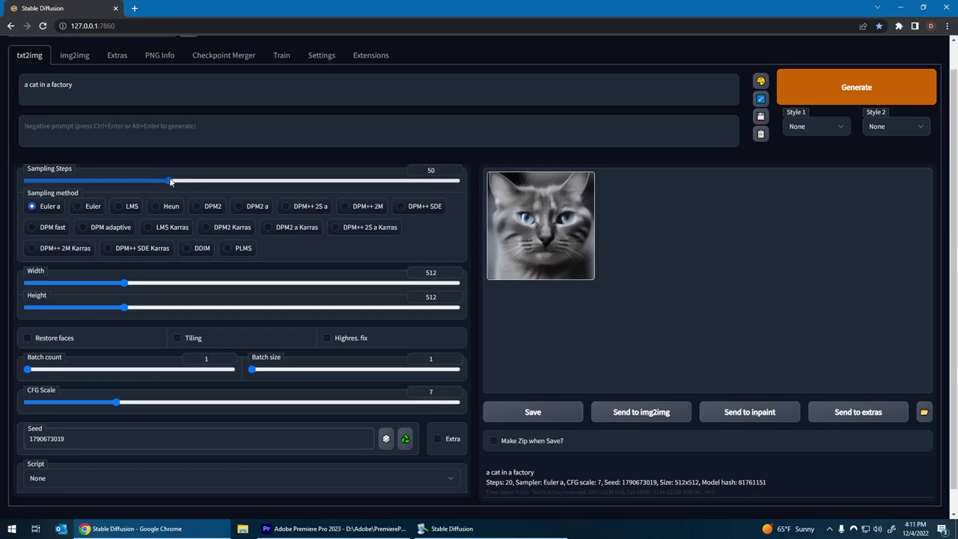
Step: Generate the cat image with 50 sampling steps, and generate it again with 80 steps
click(856, 87)
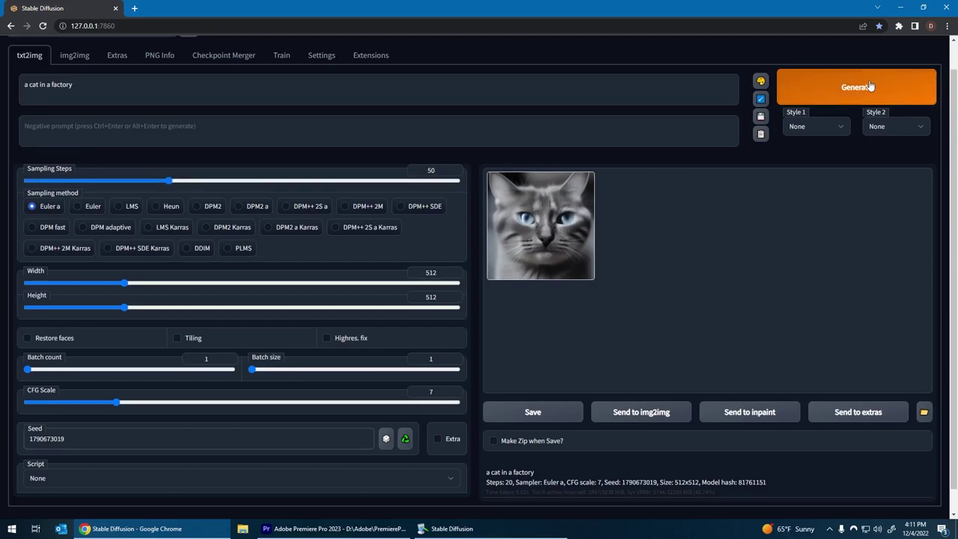
scroll(697, 232, up, 1)
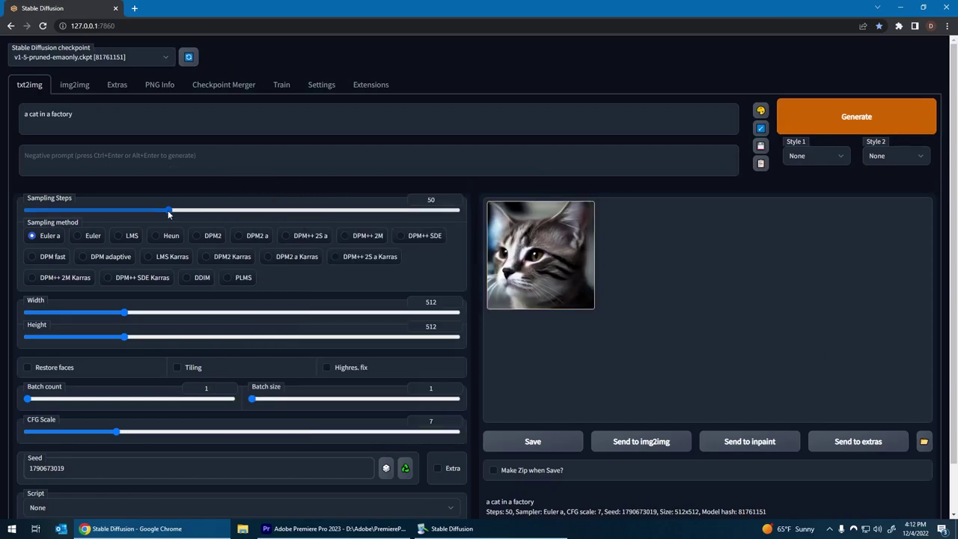
drag(167, 210, 246, 203)
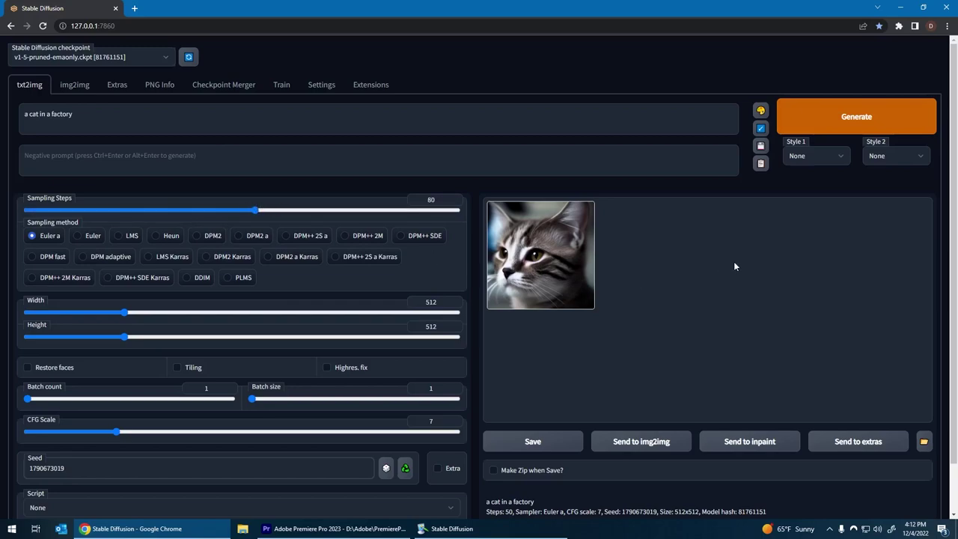
click(843, 120)
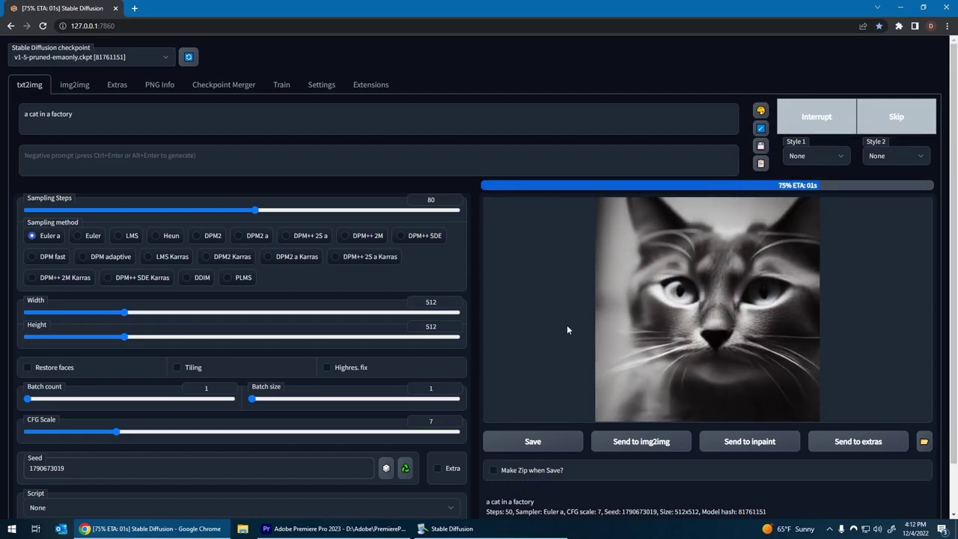
Step: Generate the cat image with 115 sampling steps, examine it in the full-size viewer, and close the viewer
drag(272, 212, 355, 211)
click(894, 114)
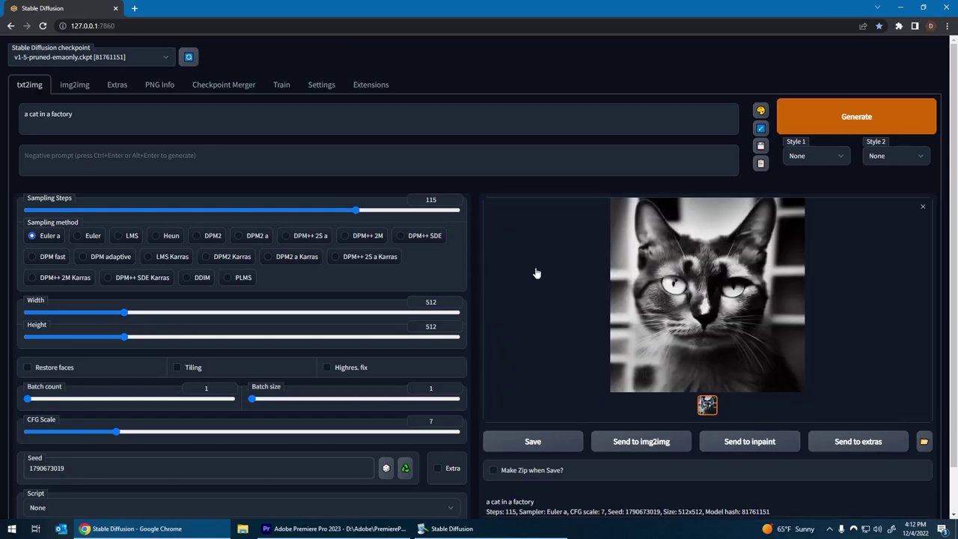
click(694, 299)
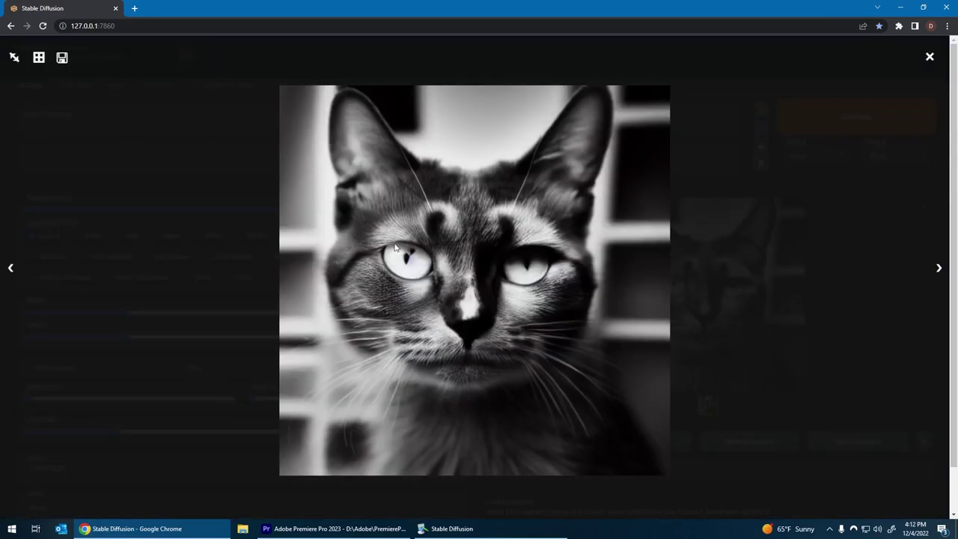
click(929, 58)
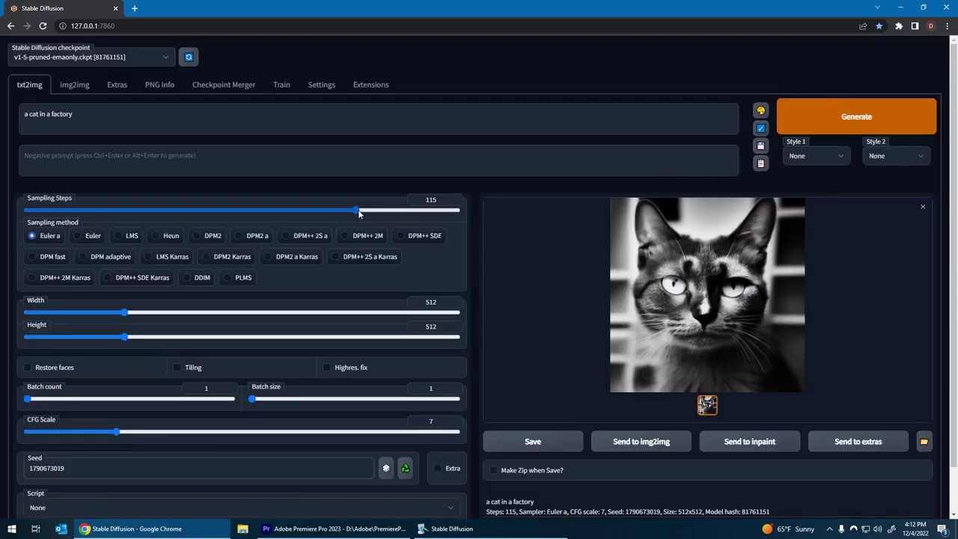
Step: Raise the sampling steps to 150, generate the image, and check it in the full-size viewer before closing it
drag(356, 210, 473, 211)
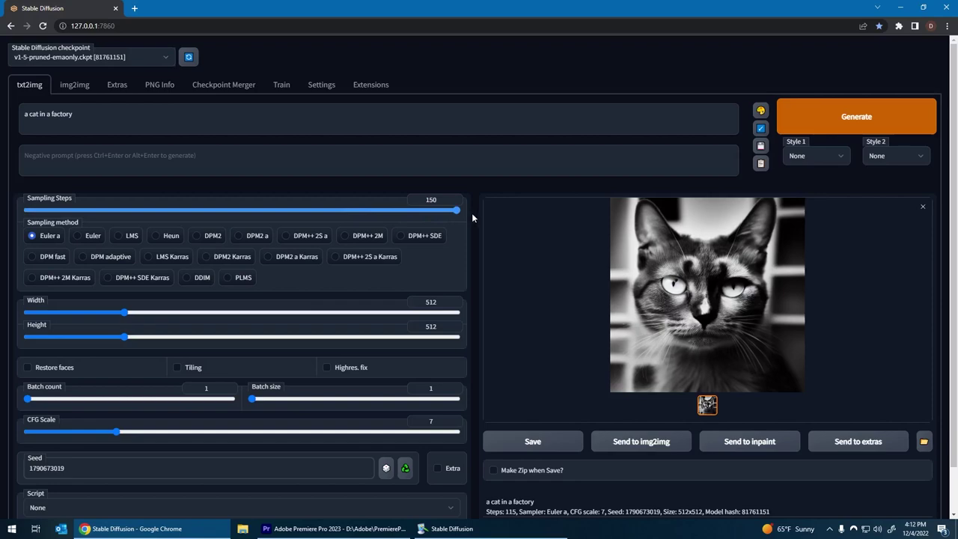
click(893, 124)
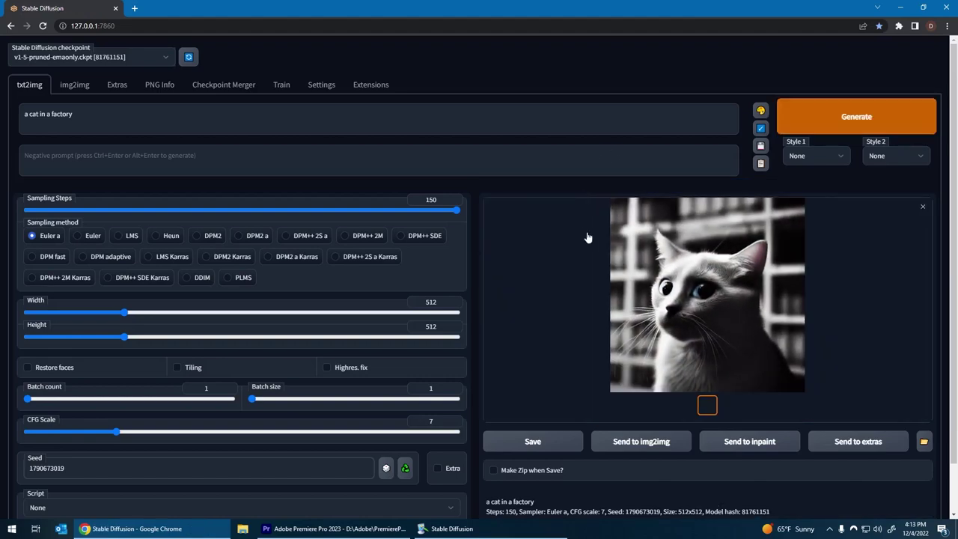
click(729, 294)
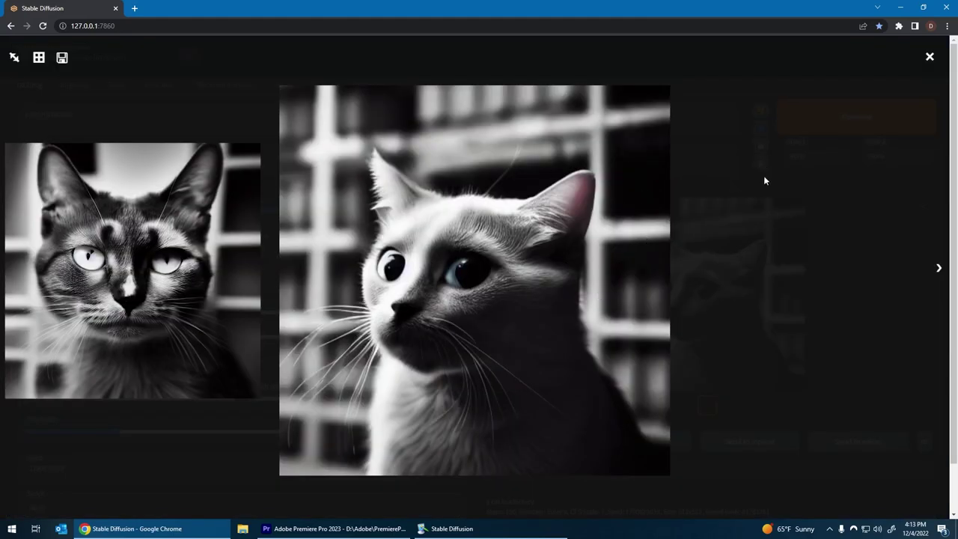
click(929, 57)
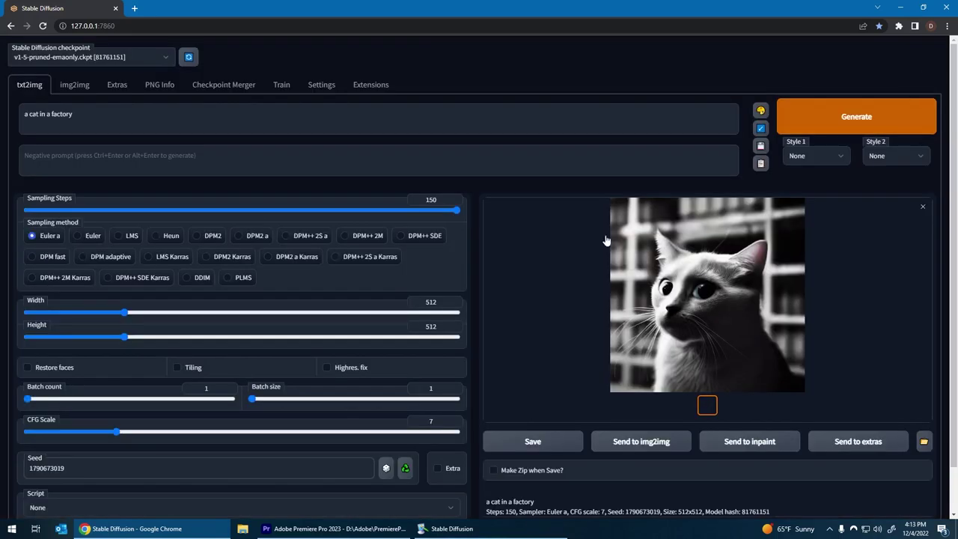
Step: Return the sampling steps to 115 and regenerate the cat image with the same seed
drag(455, 210, 356, 212)
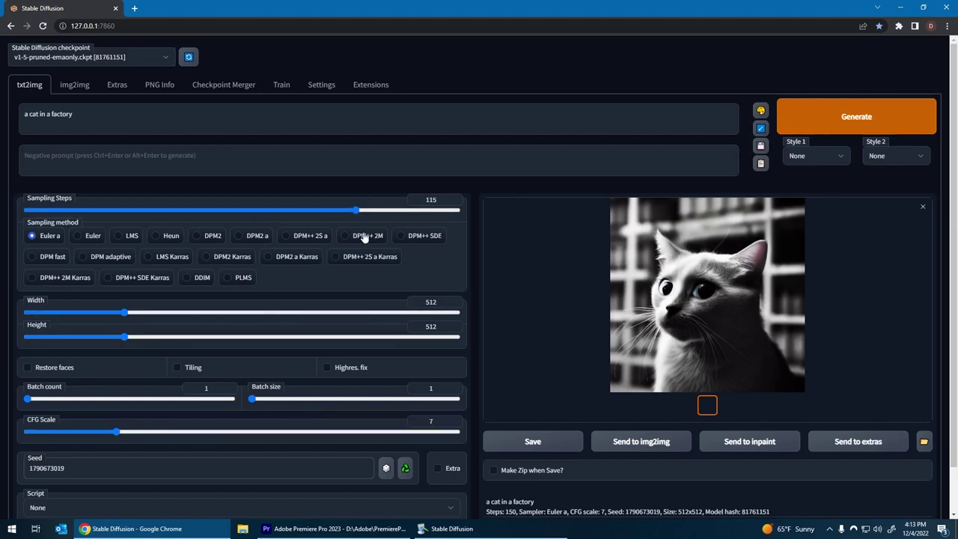
key(ctrl+Return)
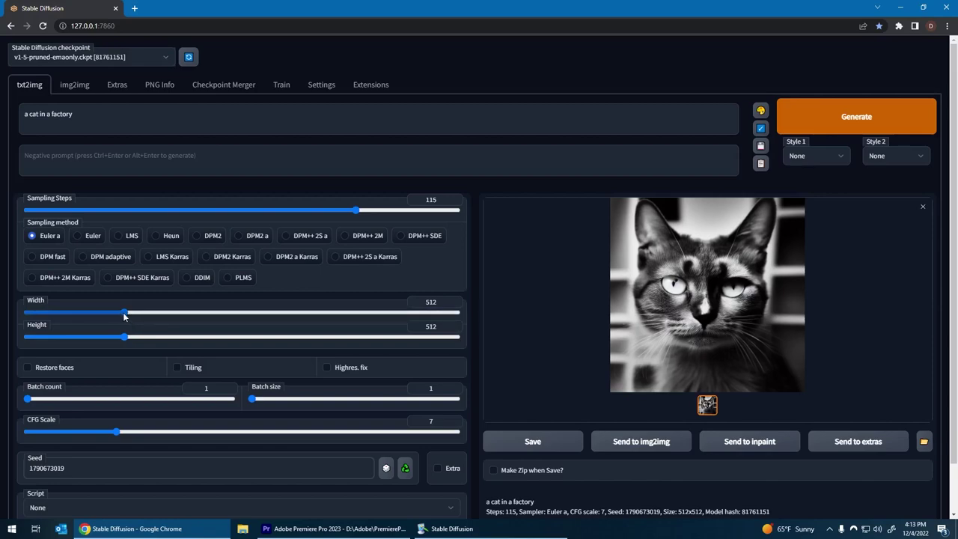
Step: Raise the image width and height to 2048 each
drag(124, 315, 227, 316)
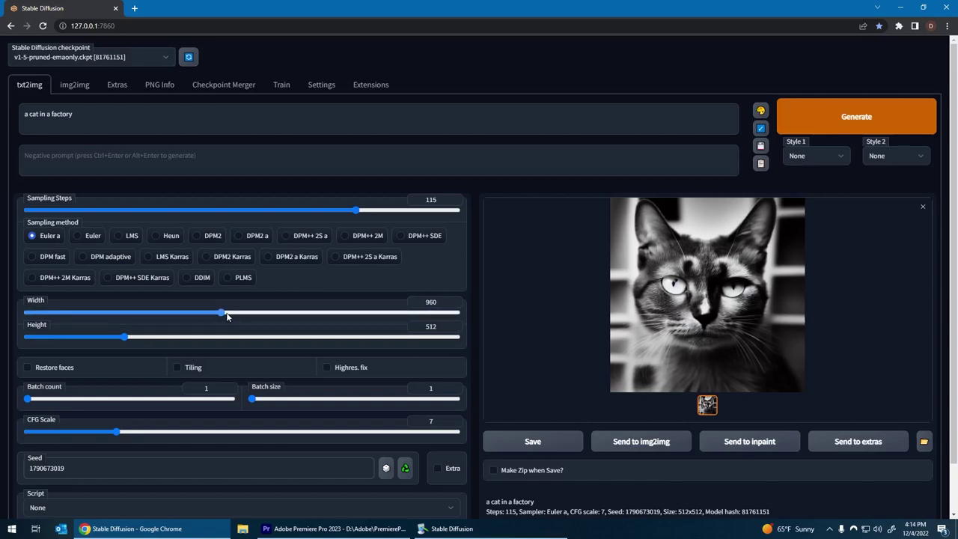
drag(227, 317, 460, 308)
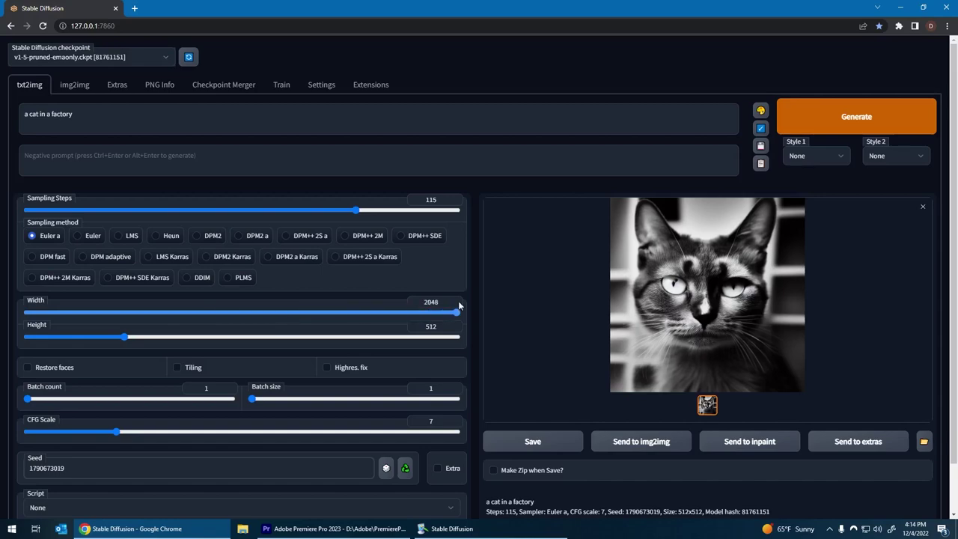
drag(125, 337, 439, 345)
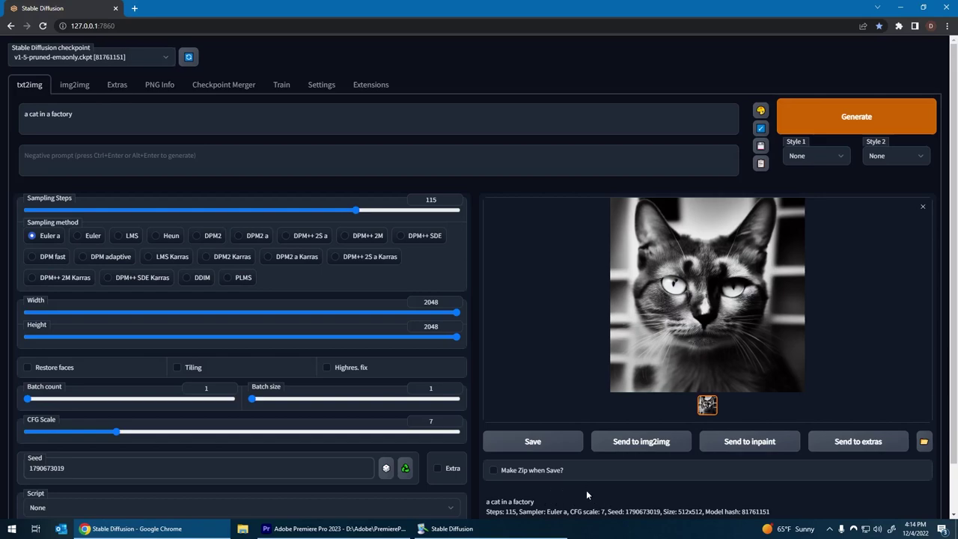
Step: Generate the cat image at 1024 by 1024, and set the width and height back to 512 each
mouse_move(221, 313)
mouse_down()
mouse_move(144, 314)
mouse_move(235, 314)
mouse_up()
drag(455, 337, 234, 338)
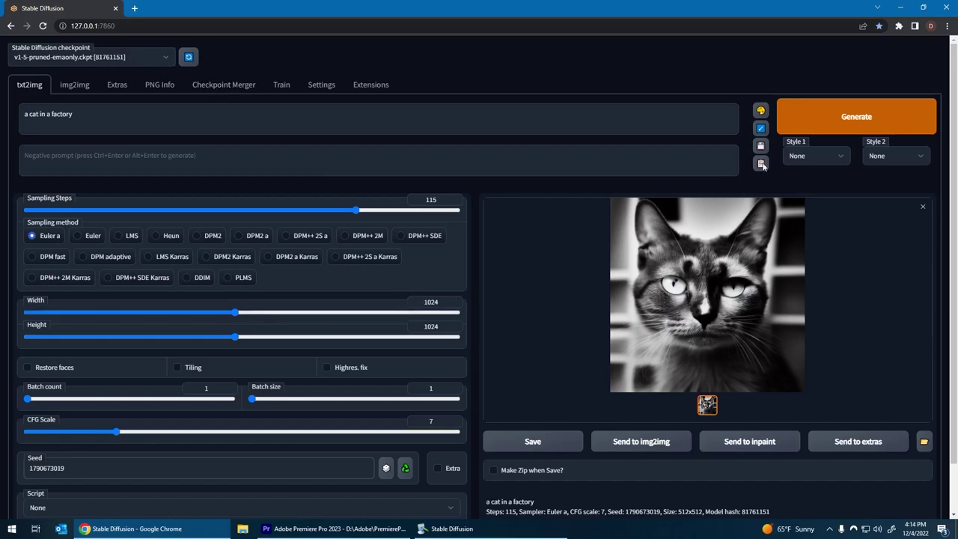
click(835, 117)
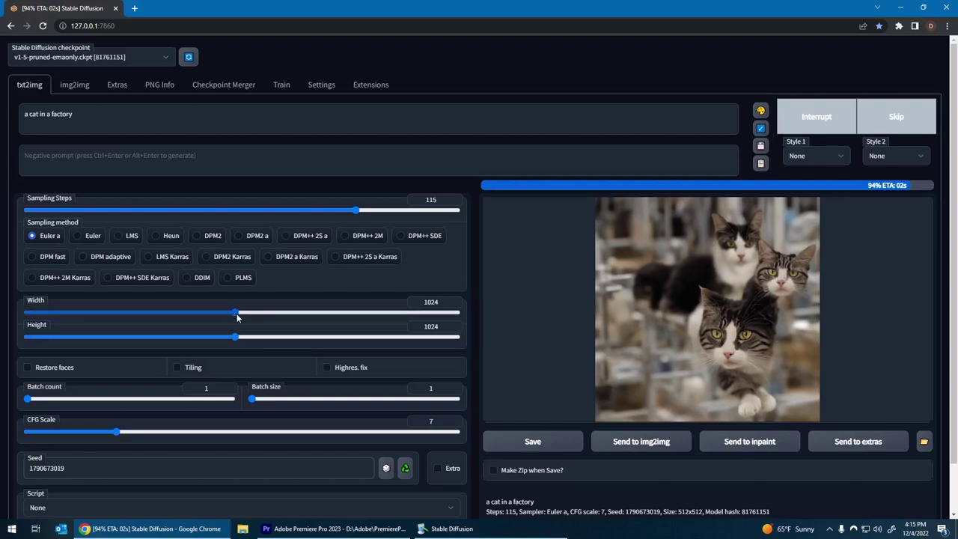
drag(235, 315, 123, 315)
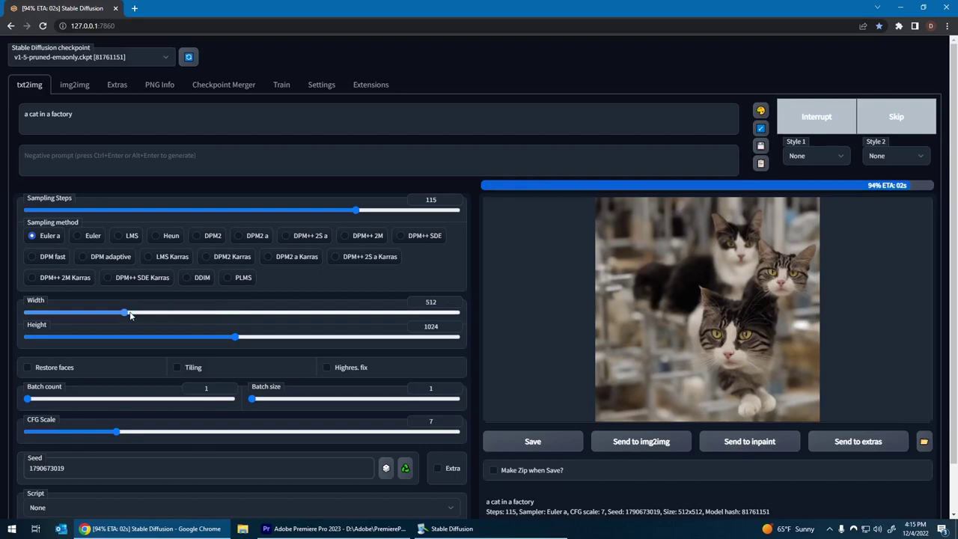
drag(235, 336, 123, 336)
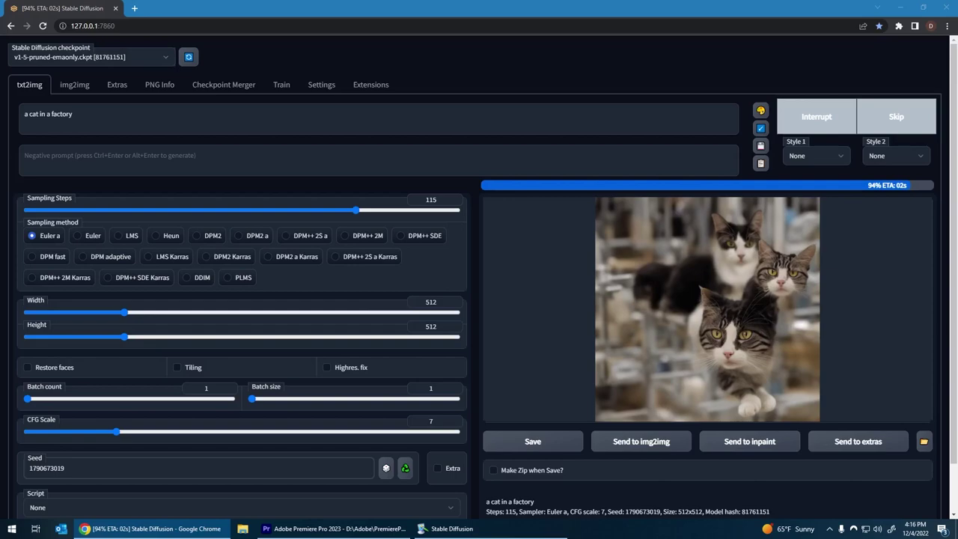
Step: Extend the prompt with "highly detailed, sharp focus, cinematic lighting, high-definition, post-processed, photo-realistic, professional, intricate" after a comma, and generate the image
click(263, 110)
text(,)
key(ctrl+v)
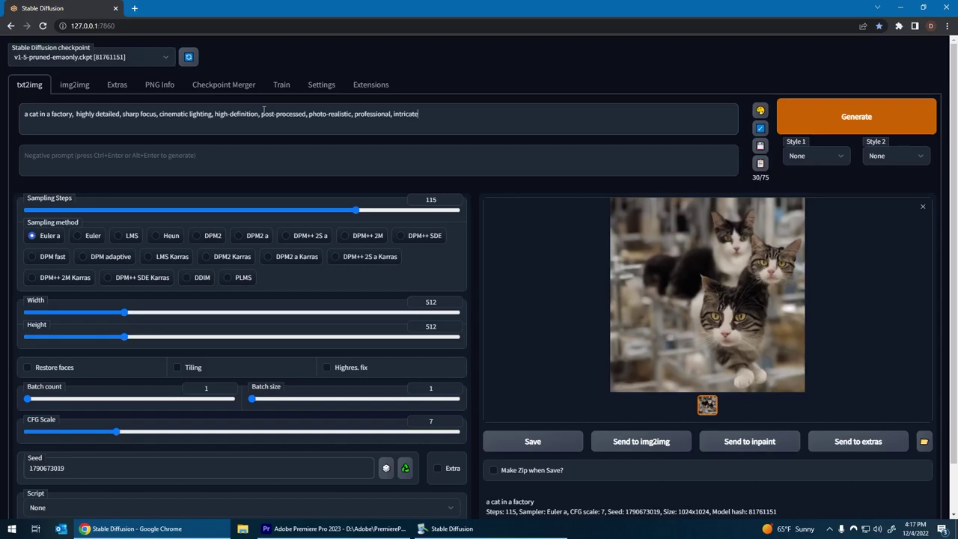
click(73, 114)
key(Delete)
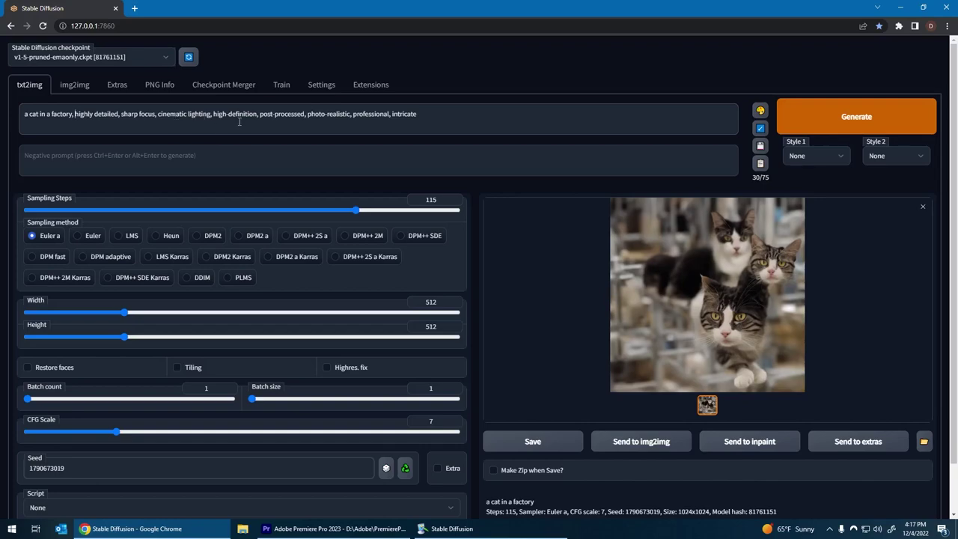
click(417, 125)
click(850, 122)
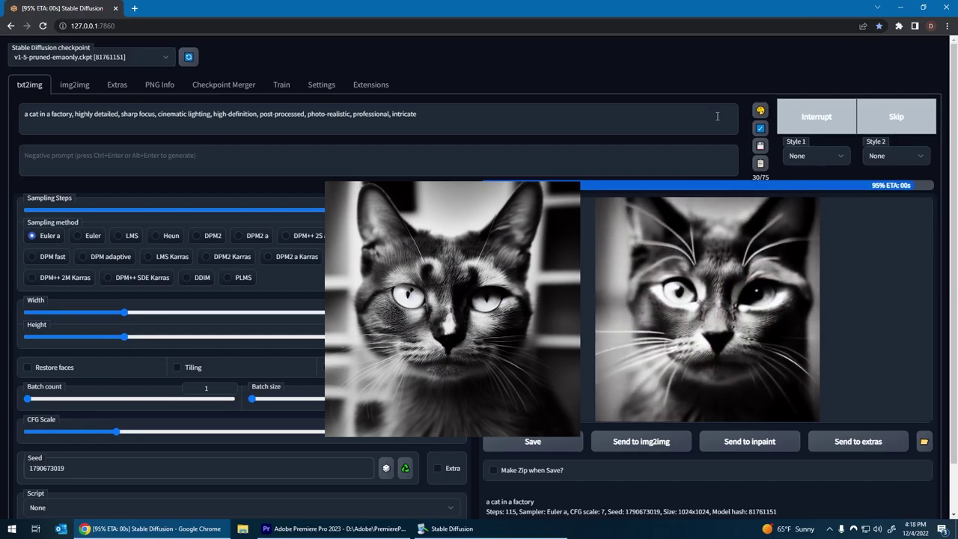
Step: Enlarge the image generated from the extended prompt, examine its detail at full size, and close the viewer
click(726, 303)
click(725, 302)
click(711, 271)
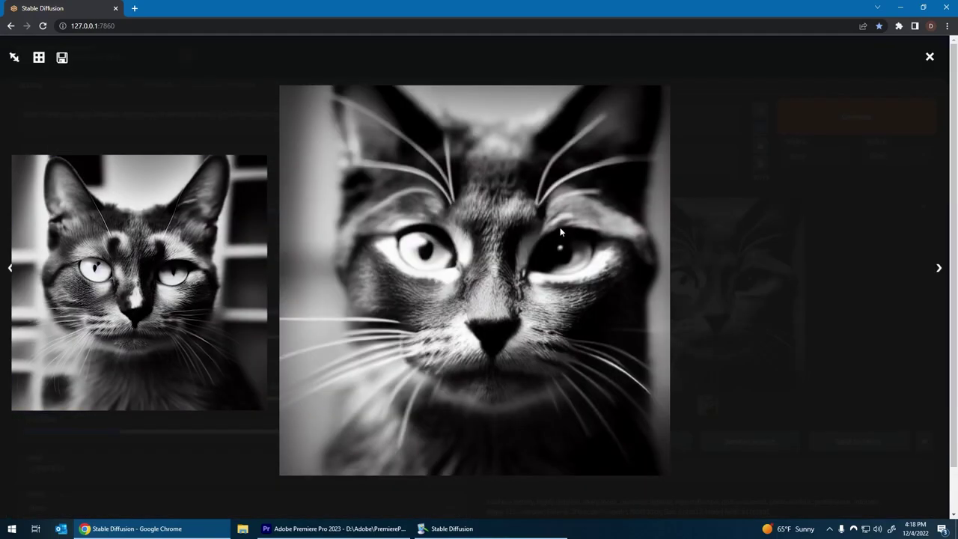
click(526, 222)
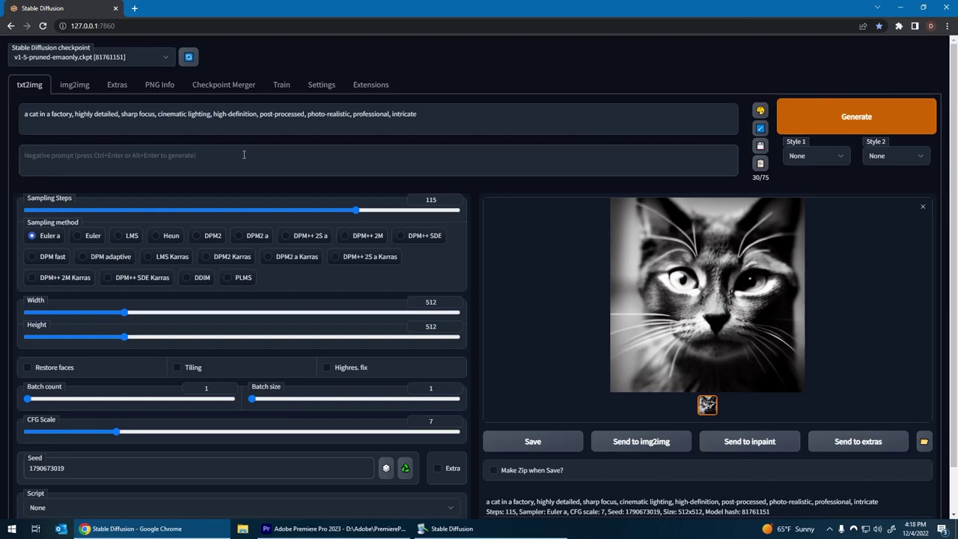
Step: Enter "black and white" as the negative prompt, generate the image, and examine it at full size
text(blas)
key(BackSpace)
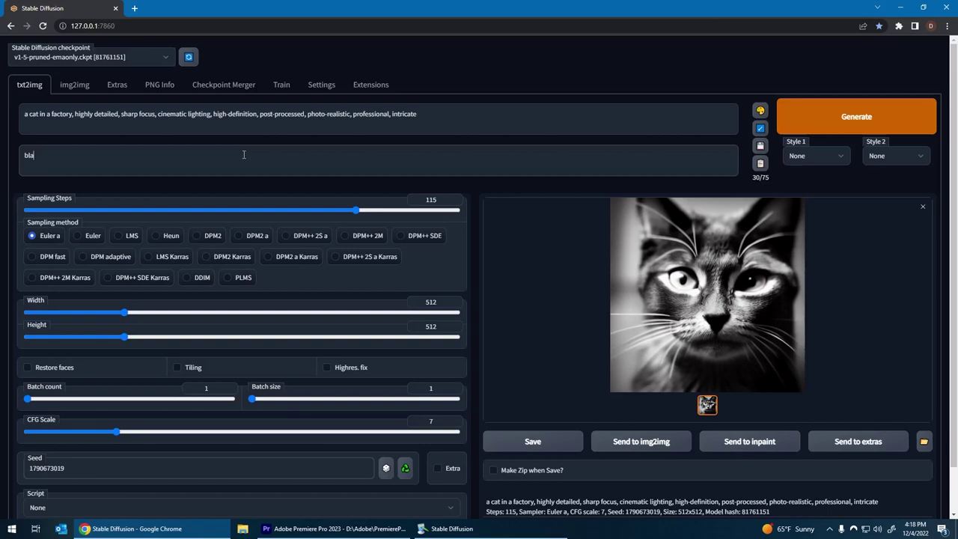
text(ck and white)
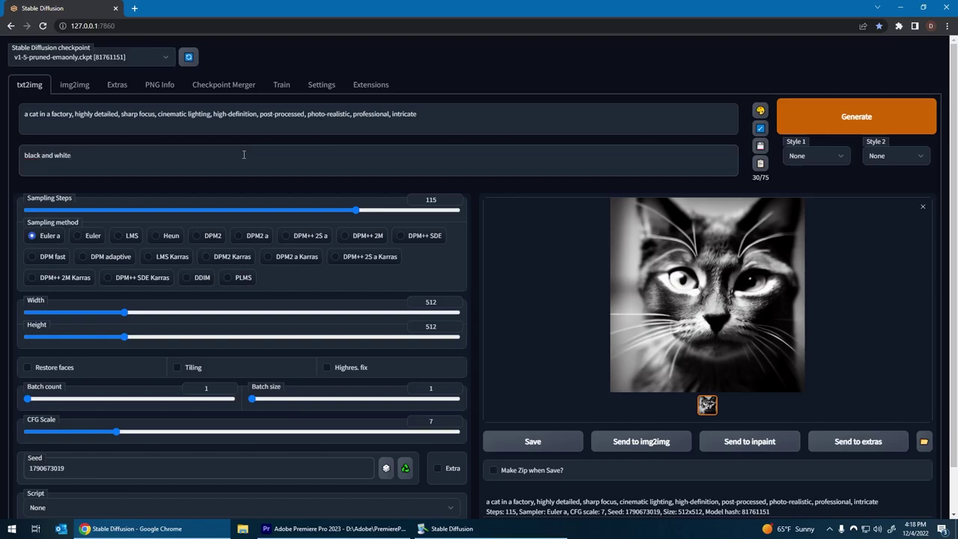
click(854, 120)
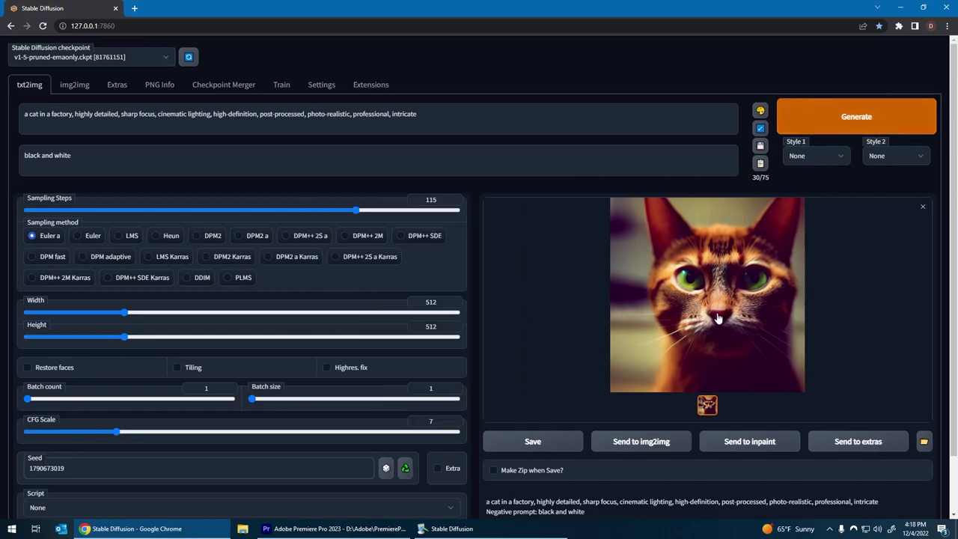
click(717, 318)
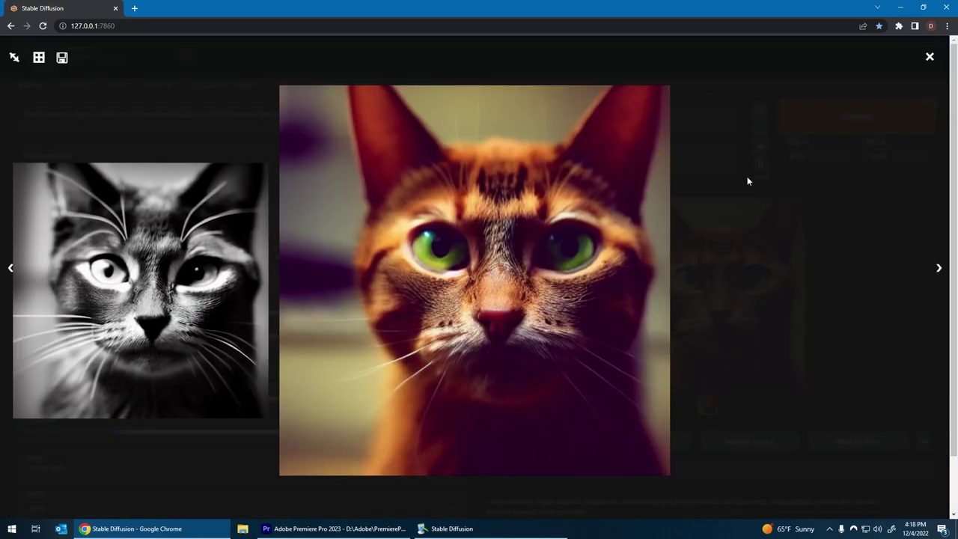
click(929, 57)
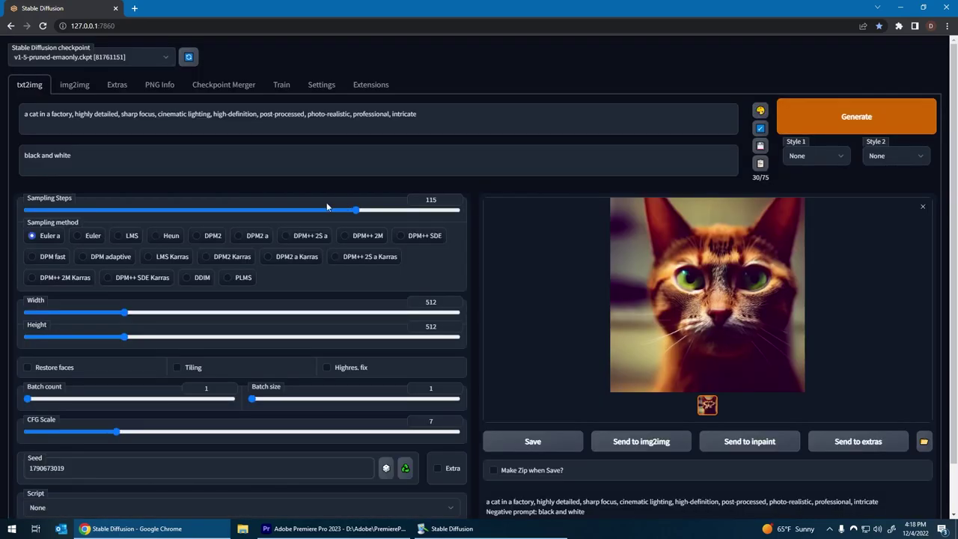
Step: Add "green" to the negative prompt after a comma, generate the image, and examine it at full size
click(237, 154)
text(, green)
click(836, 125)
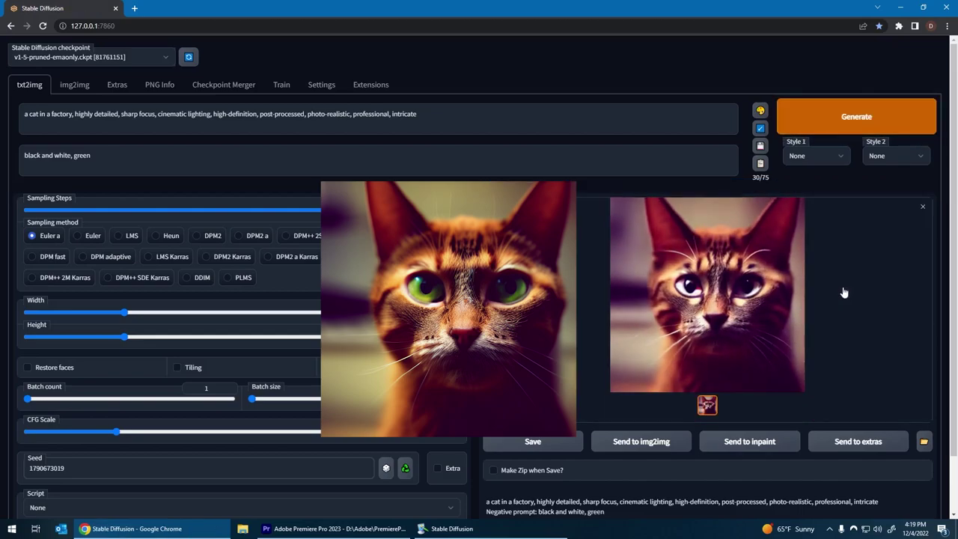
click(731, 326)
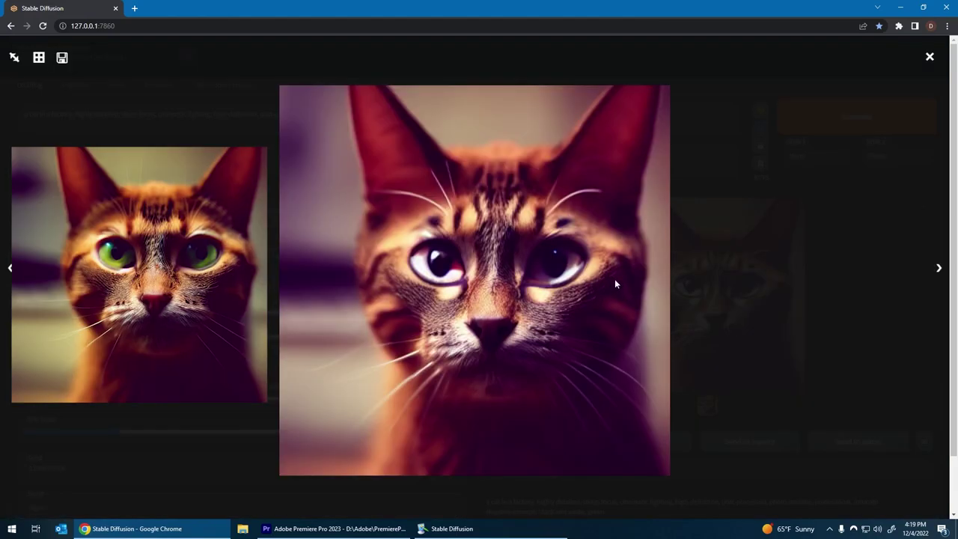
click(929, 57)
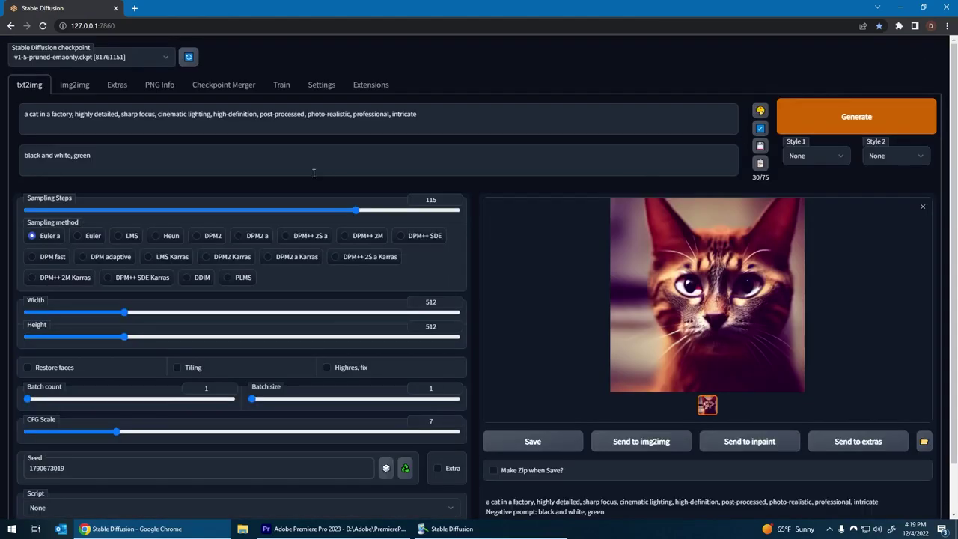
Step: Append "sepia" to the negative prompt, generate the image, and open it in the full-size viewer
click(291, 151)
text(, sepia)
click(834, 125)
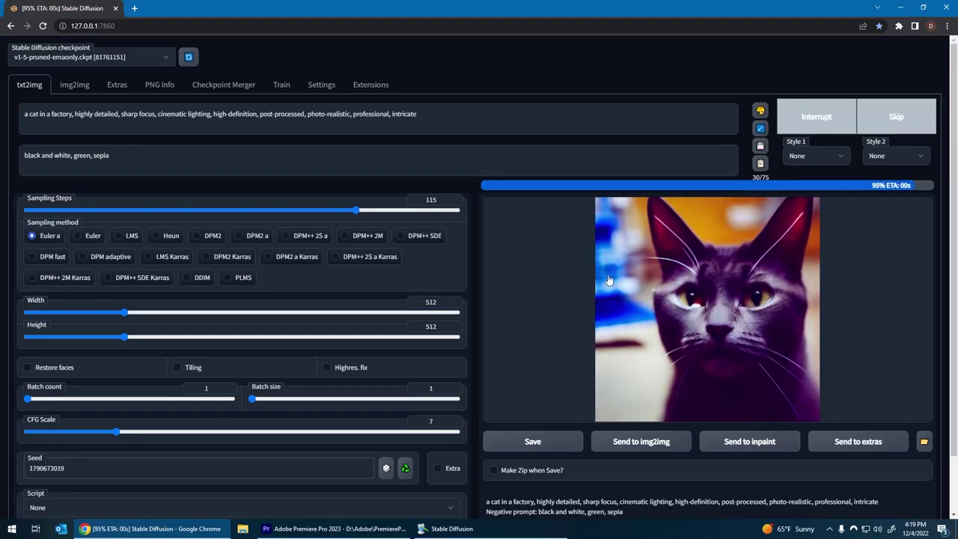
click(728, 307)
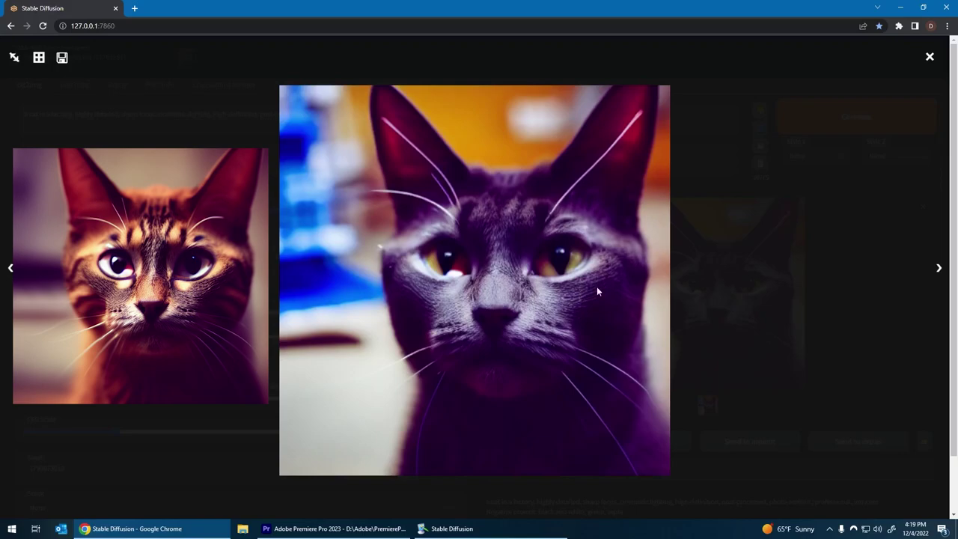
Step: Close the image viewer and replace "factory" in the prompt with "rainy cyberpunk city"
click(930, 58)
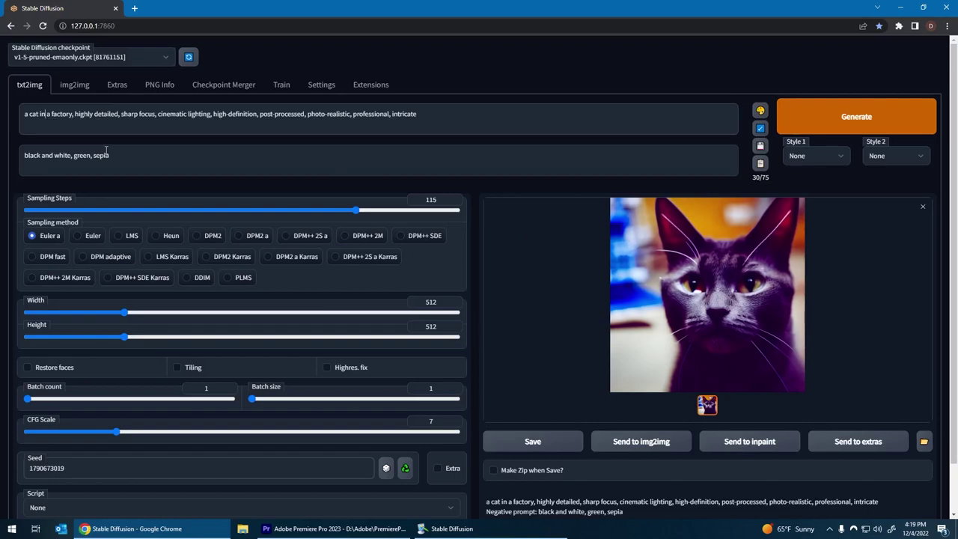
key(Delete)
key(Delete)
key(Delete)
key(Delete)
key(Delete)
key(Delete)
key(Delete)
key(Delete)
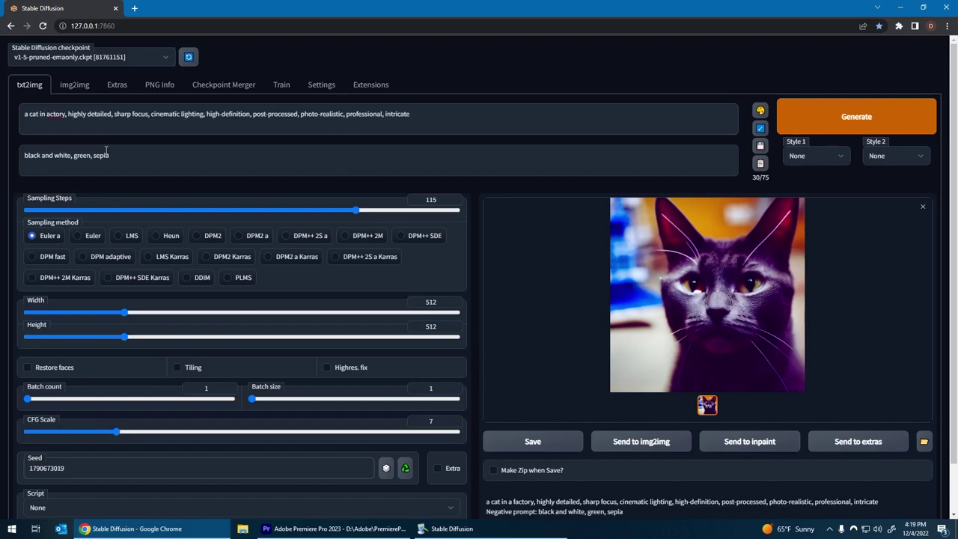
text(rainy ci)
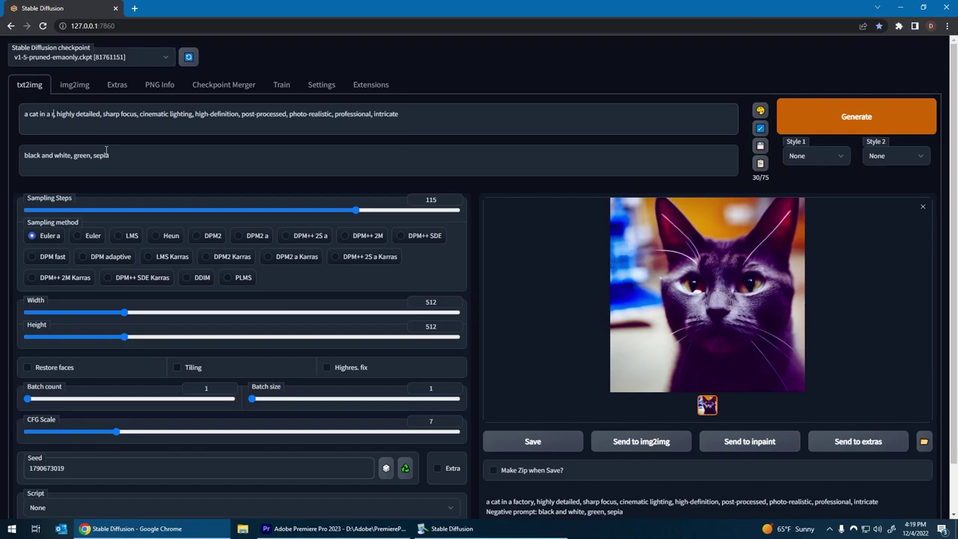
text(berpunk city)
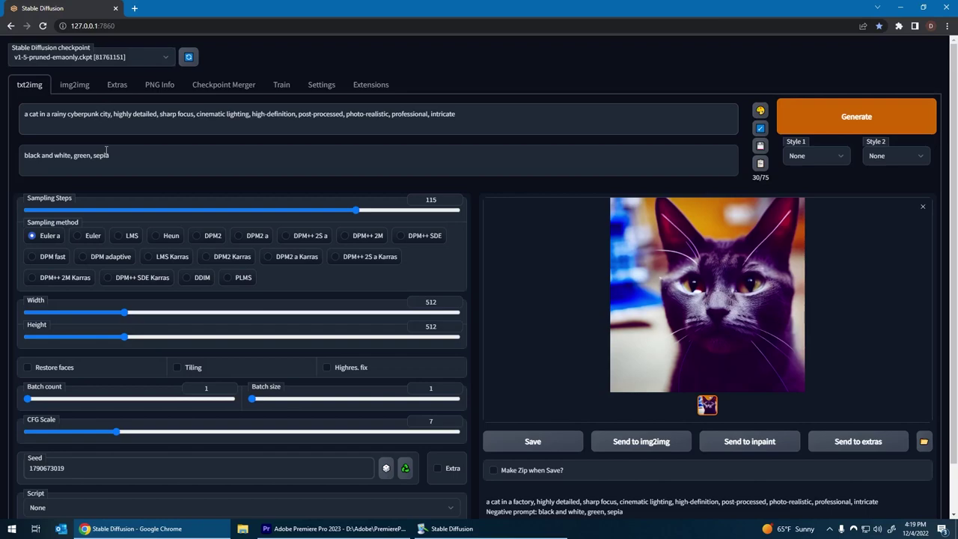
Step: Generate the image from the cyberpunk city prompt, examine it at full size, and close the viewer
click(780, 131)
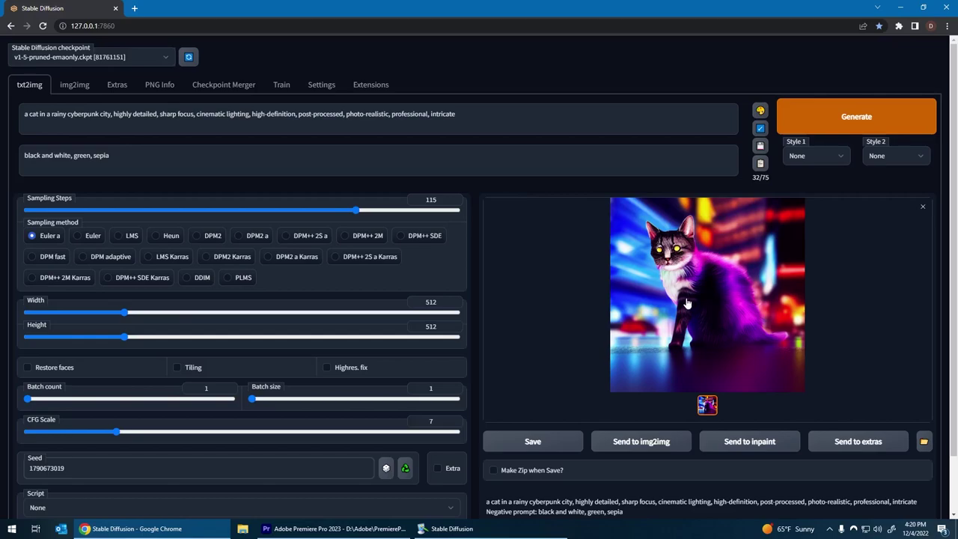
click(714, 300)
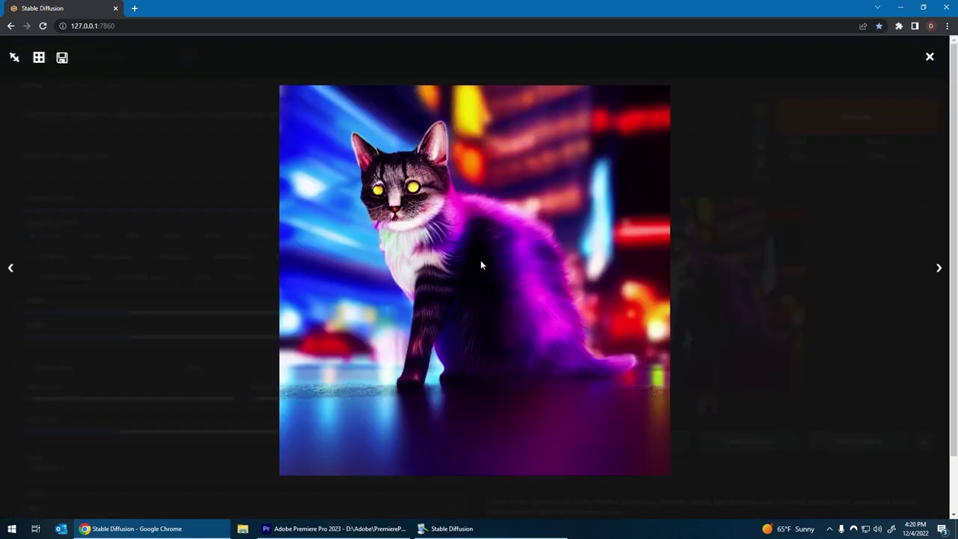
click(929, 57)
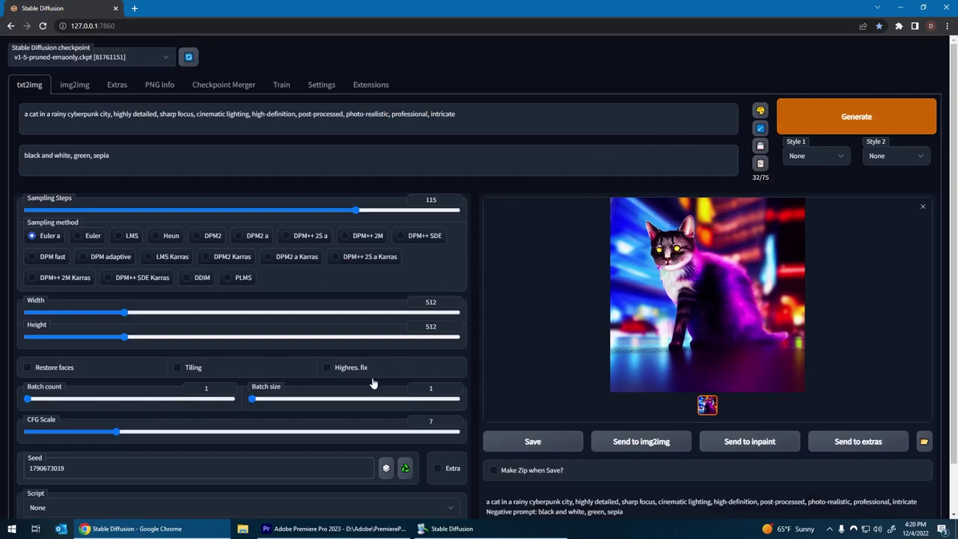
Step: Reset the seed to random (-1), replace the negative prompt with "apple pie", and generate the image
click(386, 469)
drag(164, 169, 8, 160)
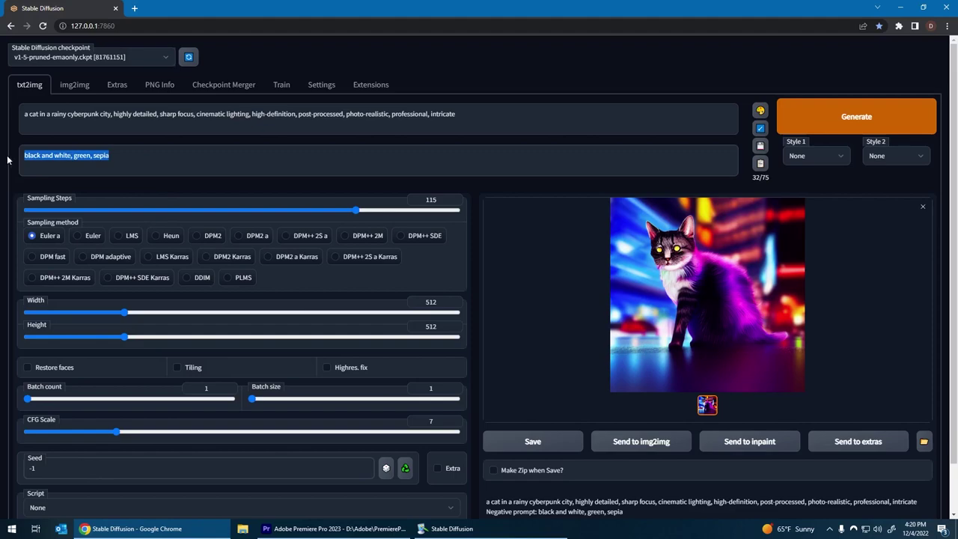
click(140, 156)
key(ctrl+a)
key(BackSpace)
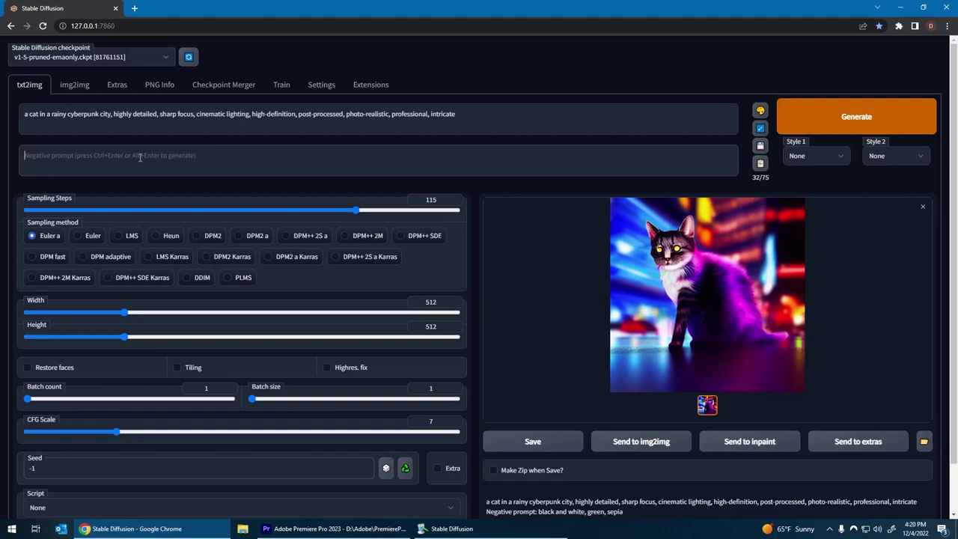
text(clouds)
key(ctrl+a)
text(apple pi)
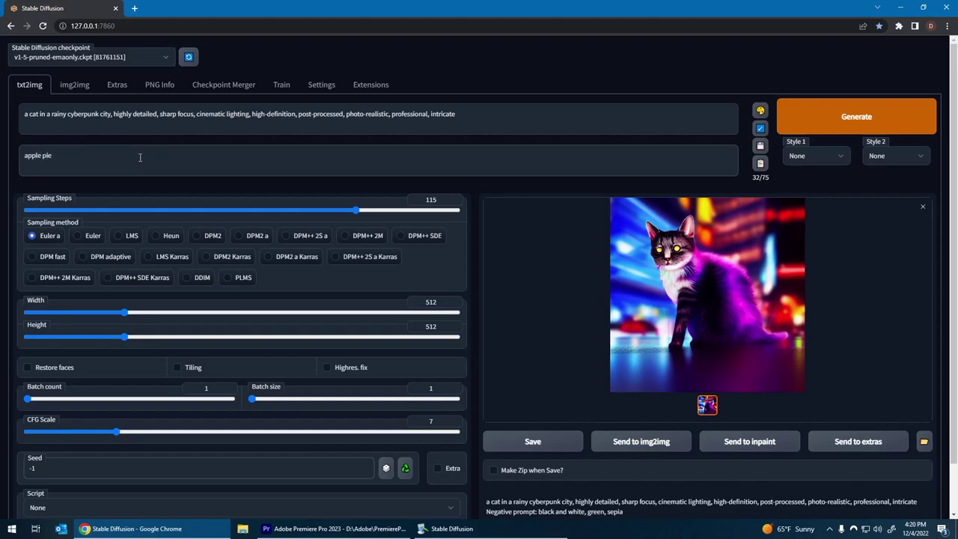
click(857, 123)
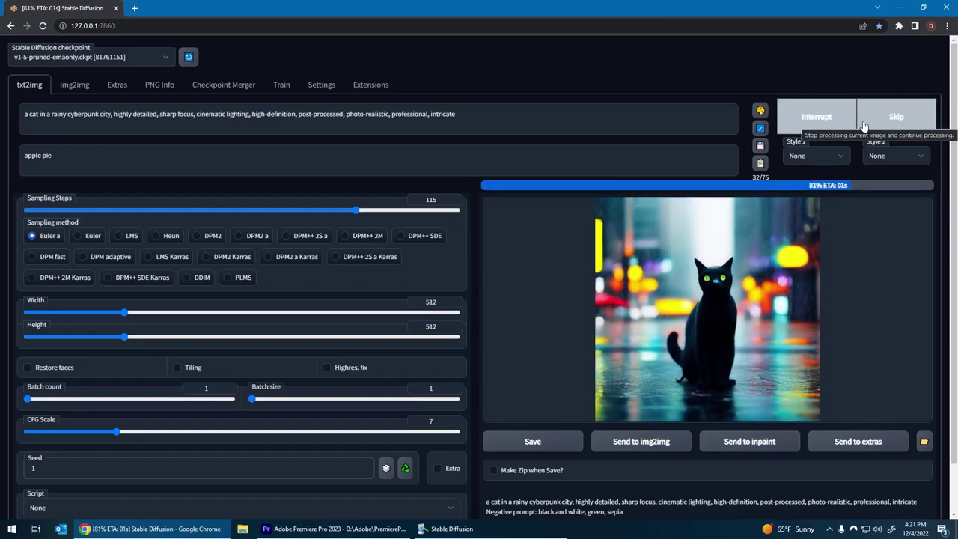
click(684, 376)
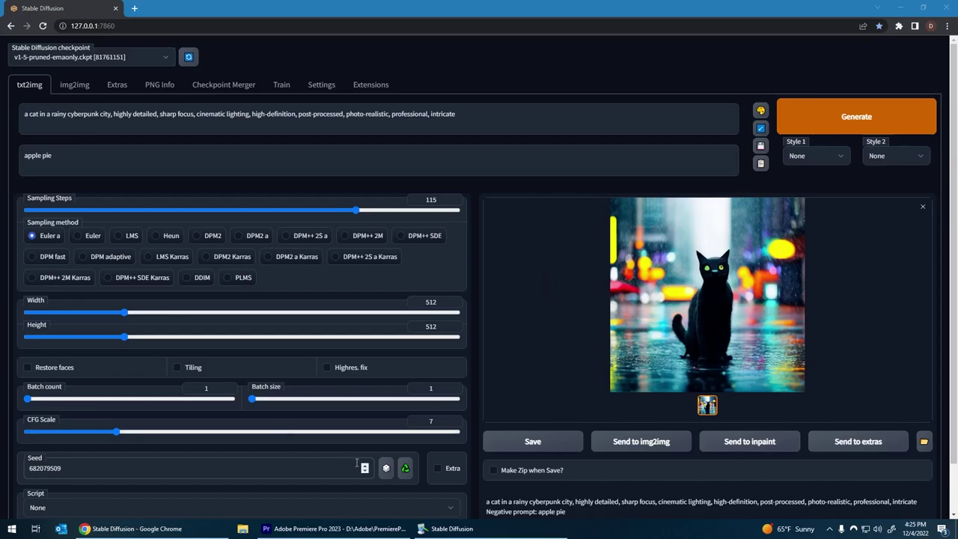
click(386, 468)
click(809, 124)
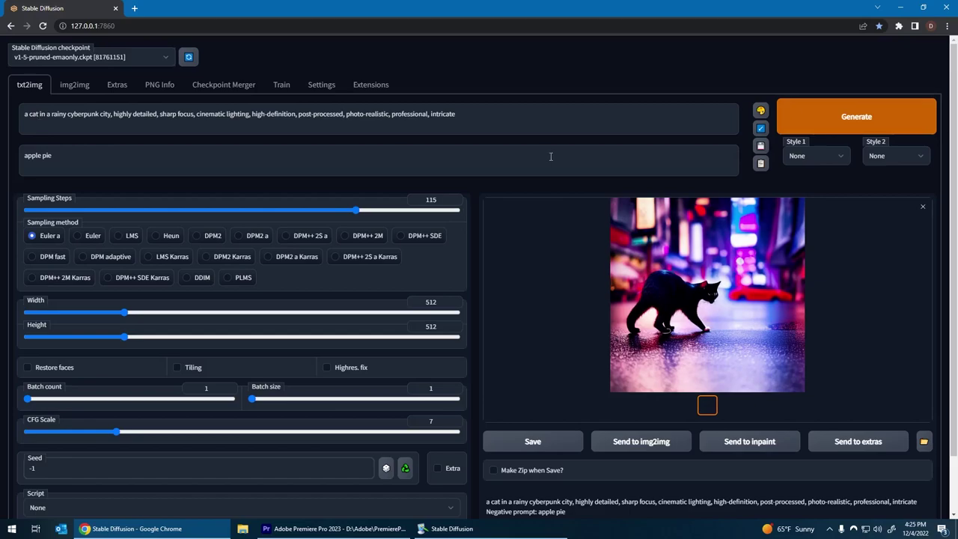
scroll(534, 151, down, 2)
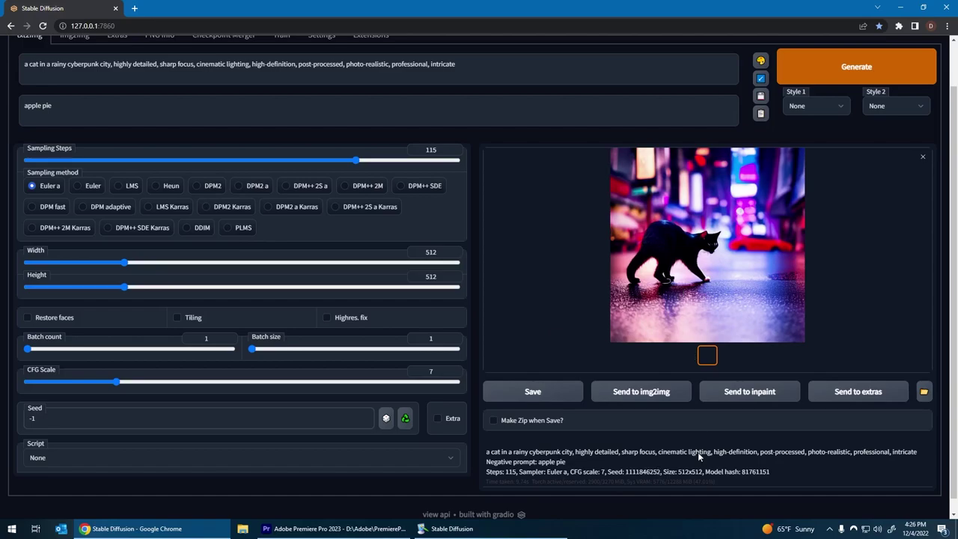
drag(661, 471, 624, 472)
click(405, 418)
Step: Lower the sampling steps to 80 and generate the image with the reused seed
scroll(405, 419, up, 2)
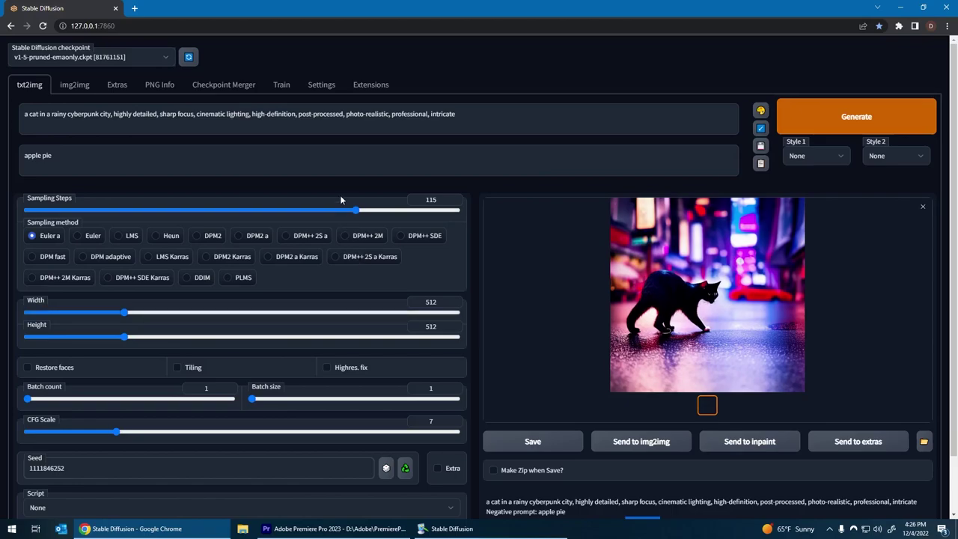
drag(356, 212, 259, 211)
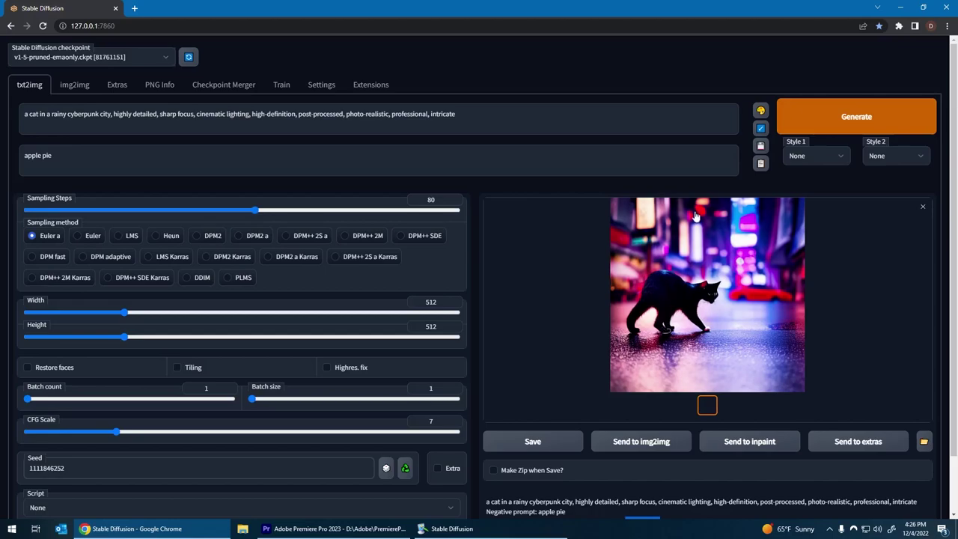
click(858, 115)
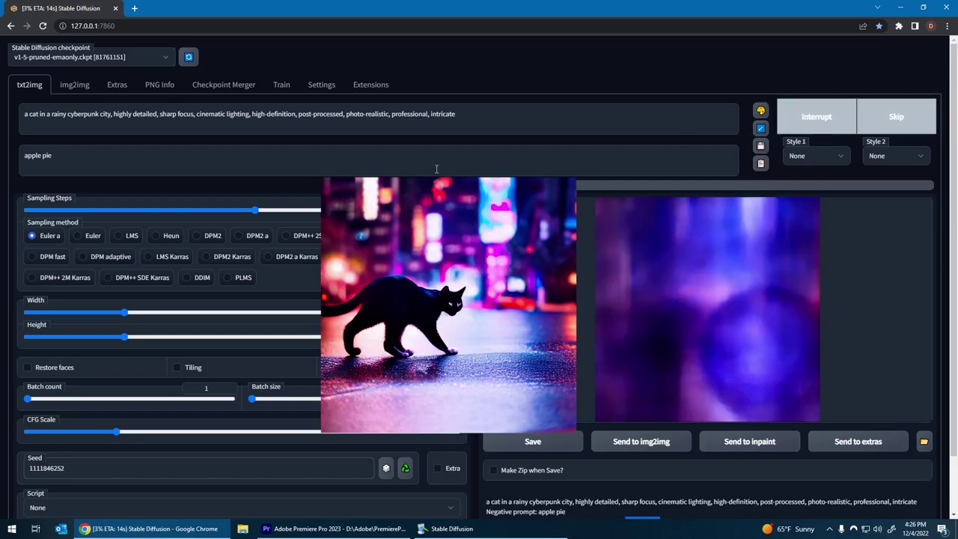
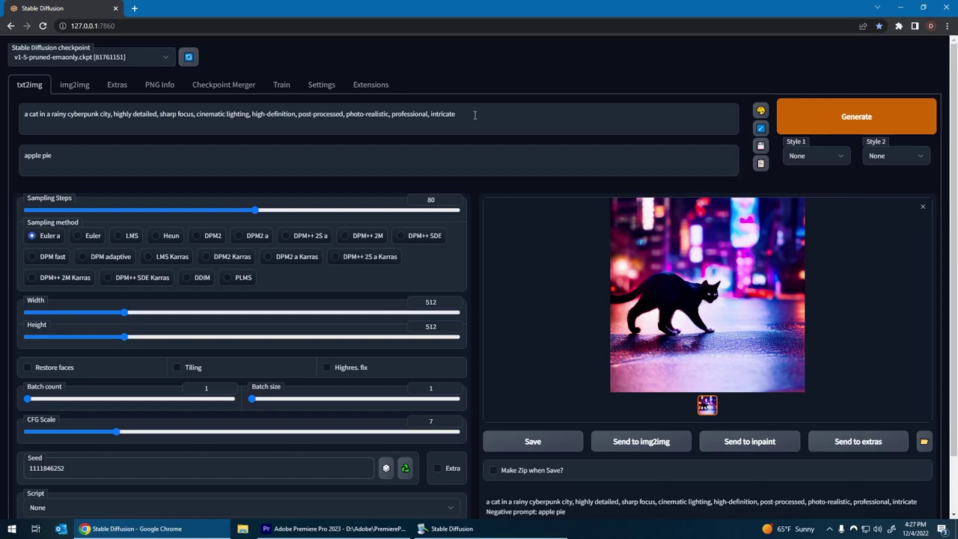
Step: Save the current prompt and negative prompt as a style named "Cat Style"
click(823, 156)
click(823, 157)
click(760, 146)
text(Cat Style)
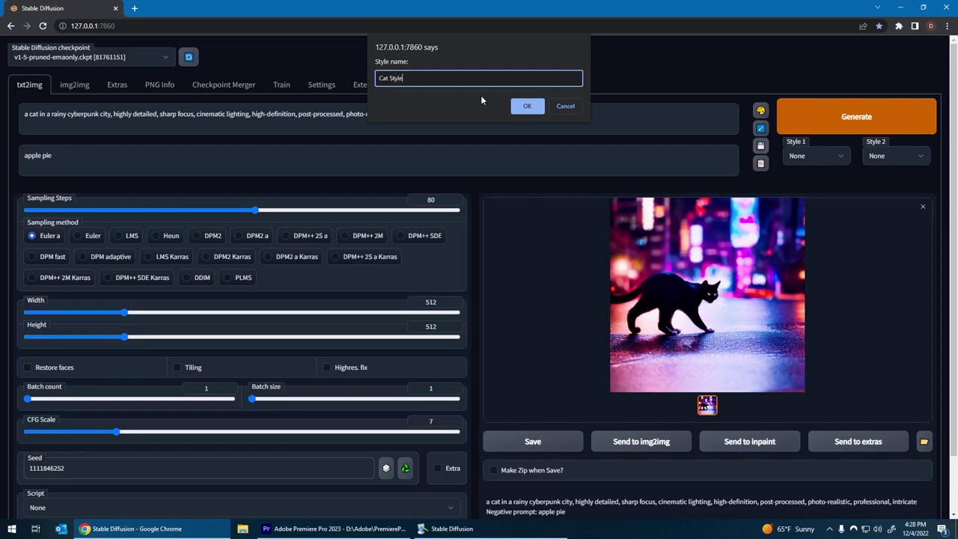
click(526, 106)
Step: Replace the prompt with "A dog in the coutry", generate the image, and examine it at full size
drag(575, 125, 2, 123)
key(BackSpace)
text(A dog in the coutry)
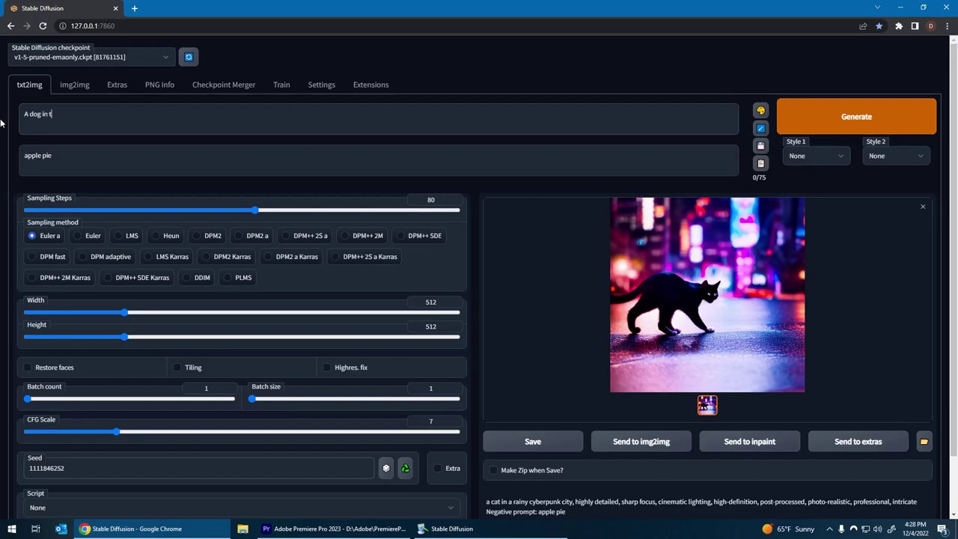
click(888, 124)
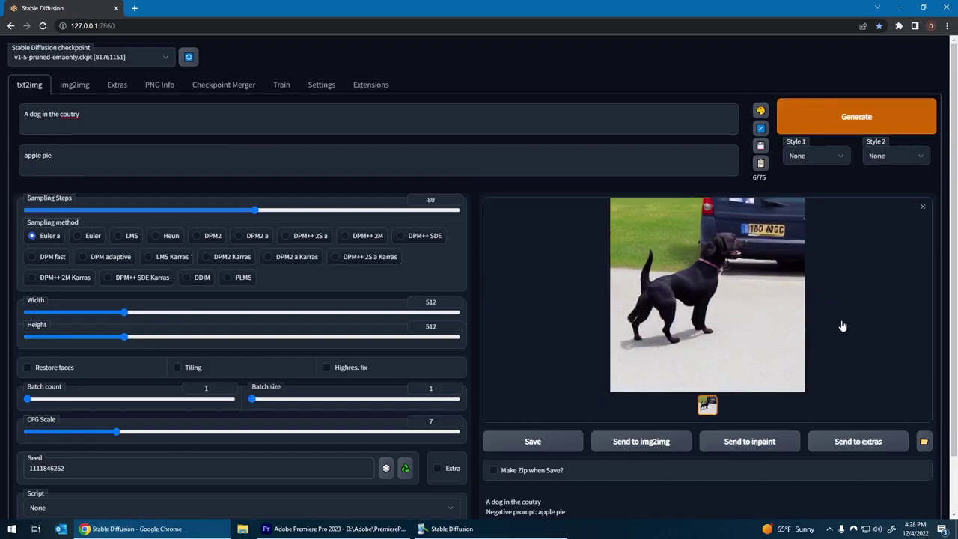
click(714, 278)
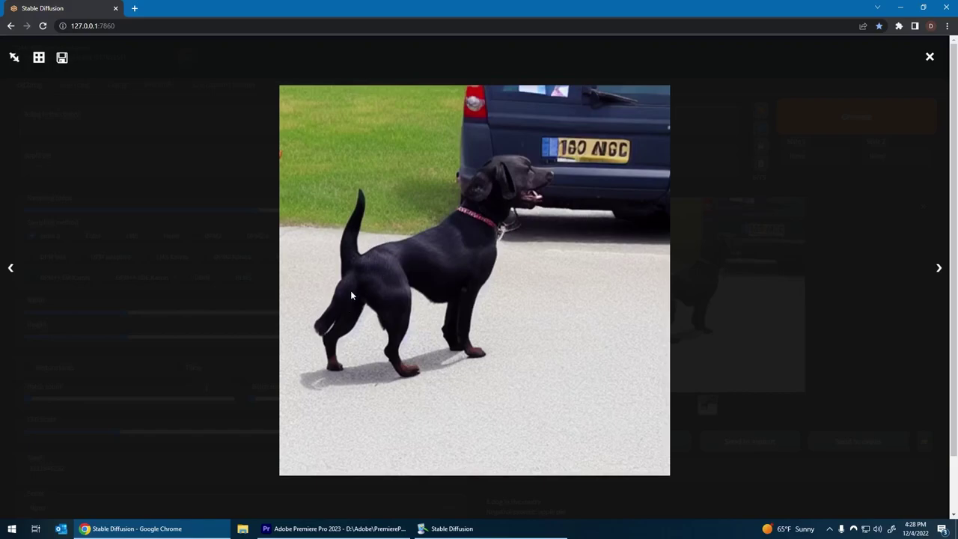
click(520, 232)
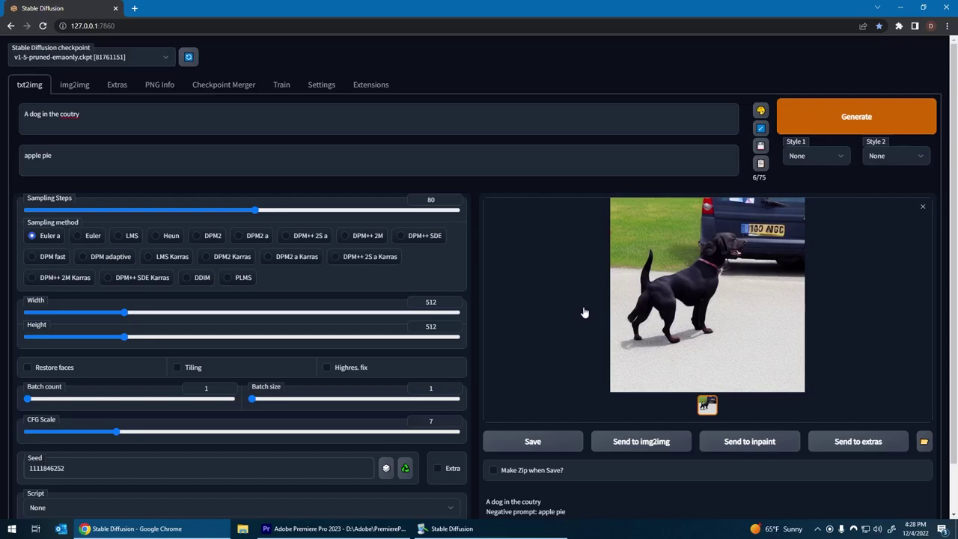
Step: Correct "coutry" to "country" in the prompt, generate the image again, and check it at full size
click(66, 114)
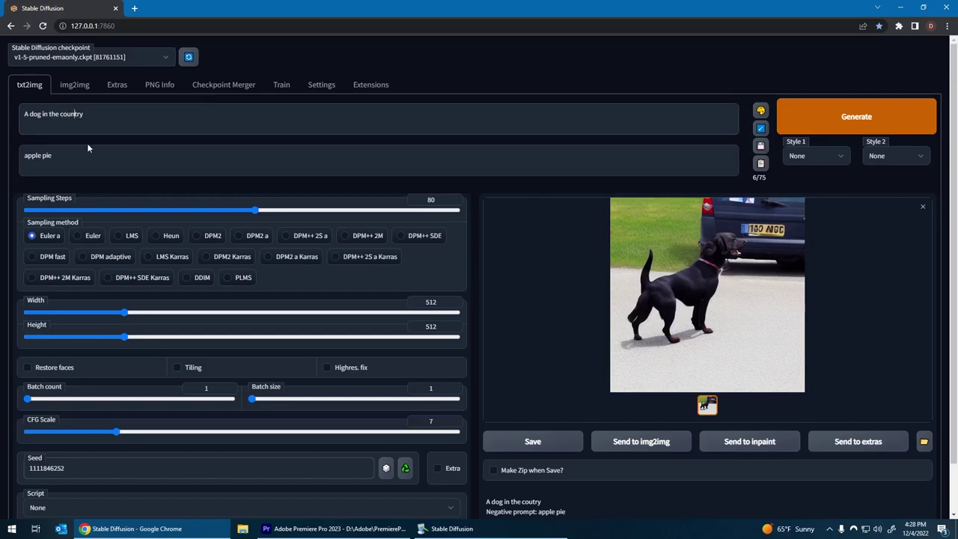
text(n)
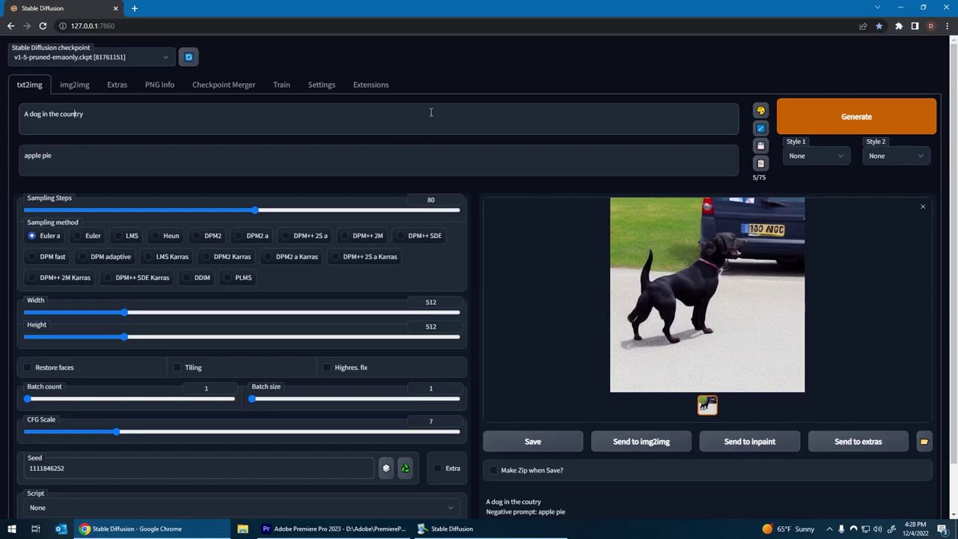
click(835, 116)
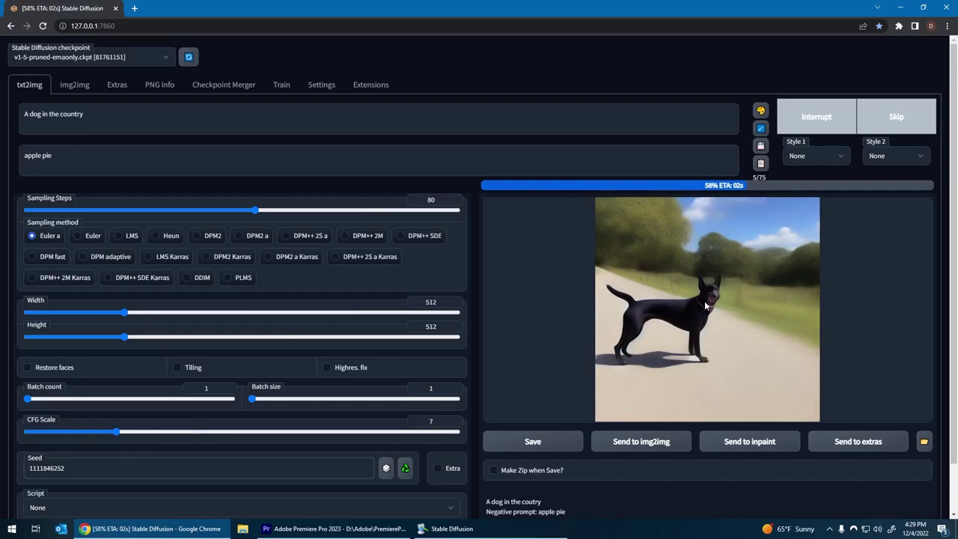
click(786, 282)
click(916, 65)
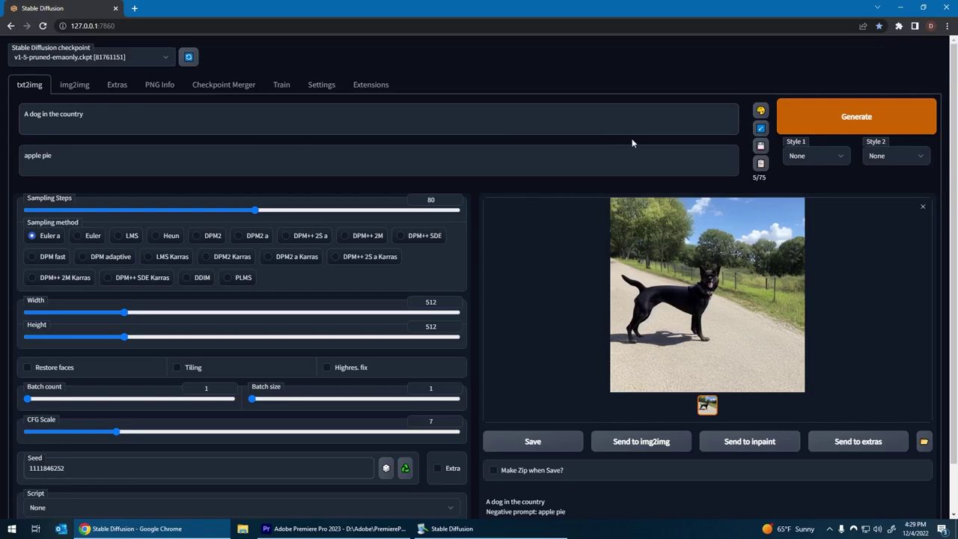
Step: Apply the "Cat Style" style to the prompts and remove "A dog in the country," from the start of the prompt
click(809, 157)
click(805, 181)
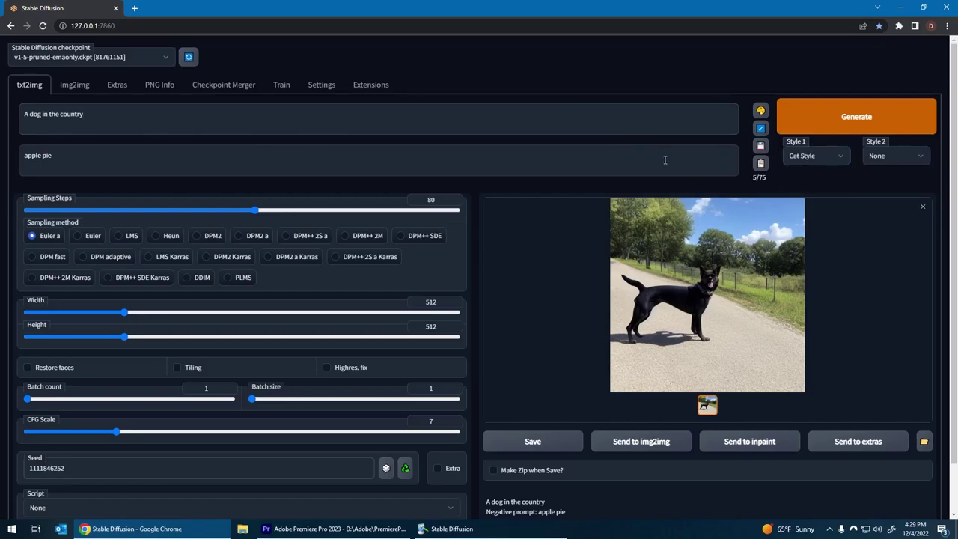
click(761, 164)
drag(86, 116, 3, 120)
key(BackSpace)
key(Delete)
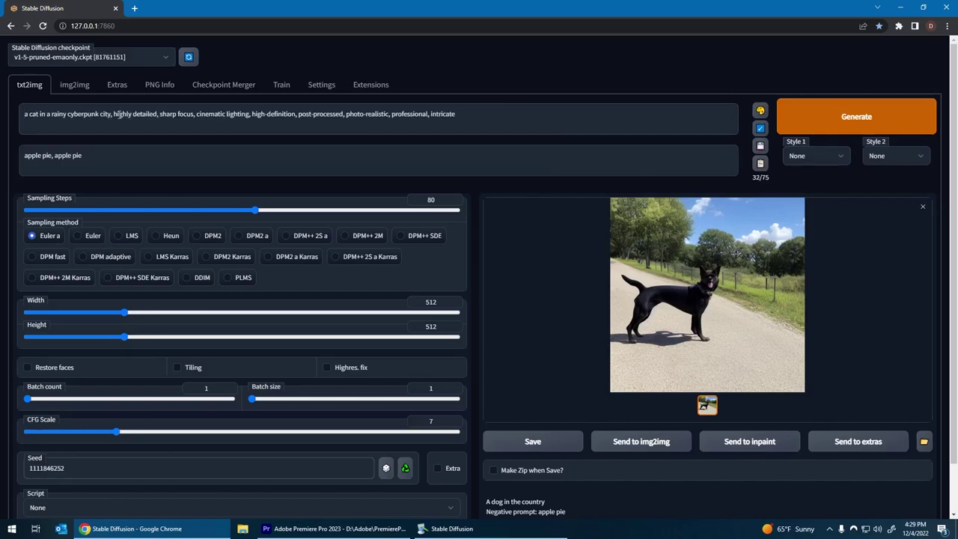
Step: Delete "a cat in a rainy cyberpunk city," from the prompt so only the quality keywords remain
drag(113, 114, 473, 111)
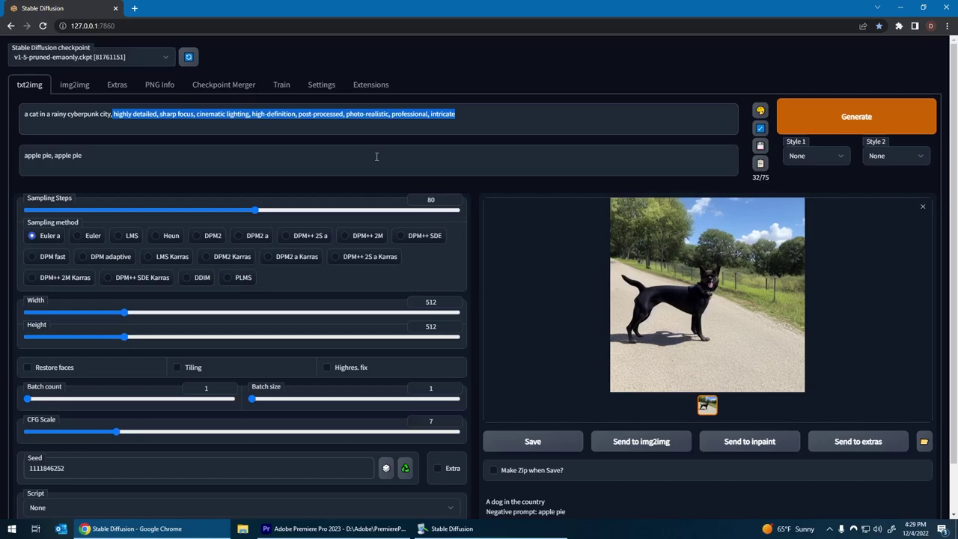
key(shift+Home)
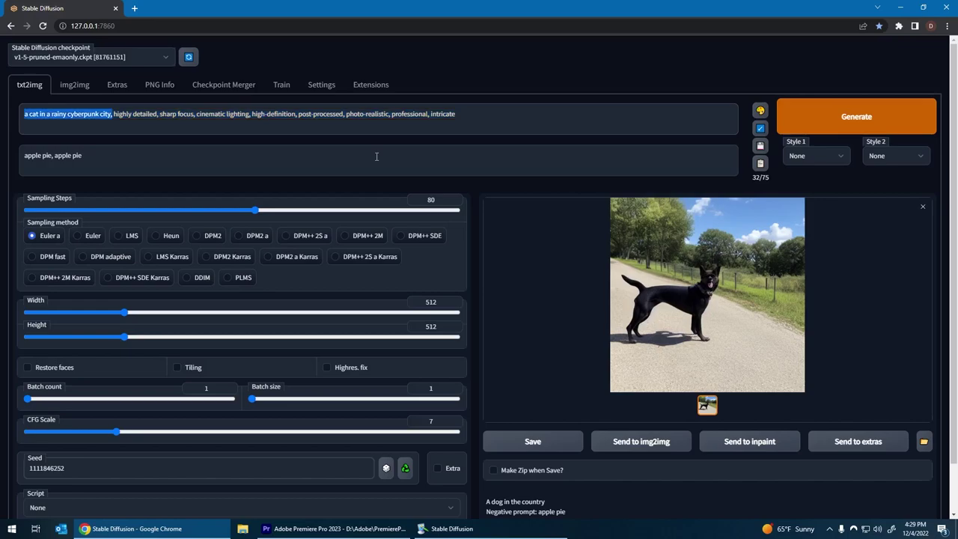
key(Delete)
key(Delete)
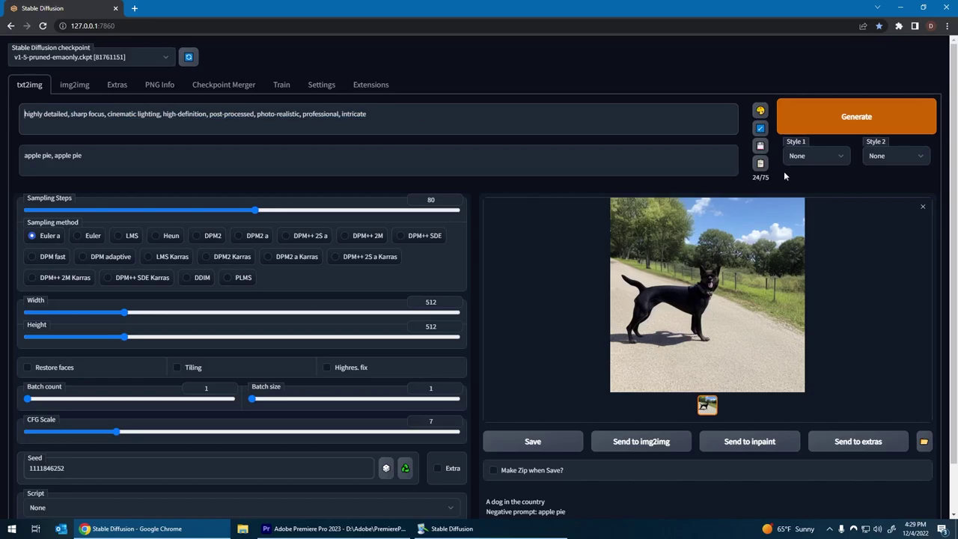
Step: Save the keyword-only prompt as a style named "Good keywords"
click(759, 148)
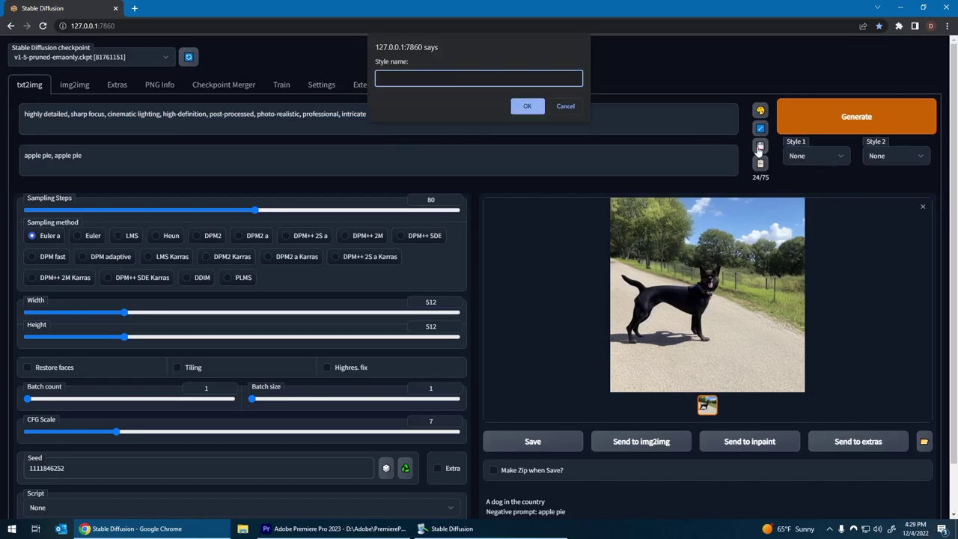
text(Goos kywro)
key(BackSpace)
key(BackSpace)
key(BackSpace)
key(BackSpace)
key(BackSpace)
key(BackSpace)
key(BackSpace)
text(dkeywords)
key(Return)
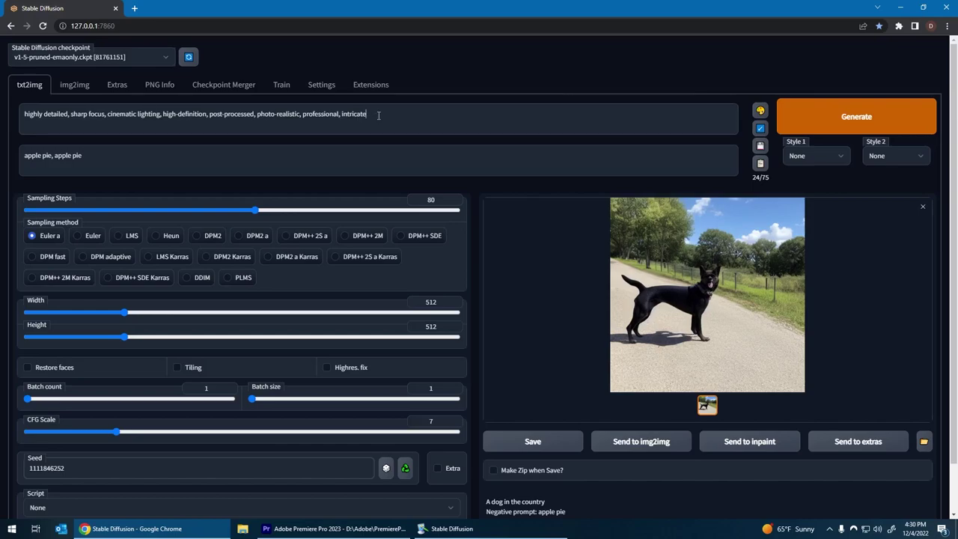
Step: Enter "A dog in the country," at the start of the prompt and remove the quality keywords after it
key(Home)
text(A dog in the )
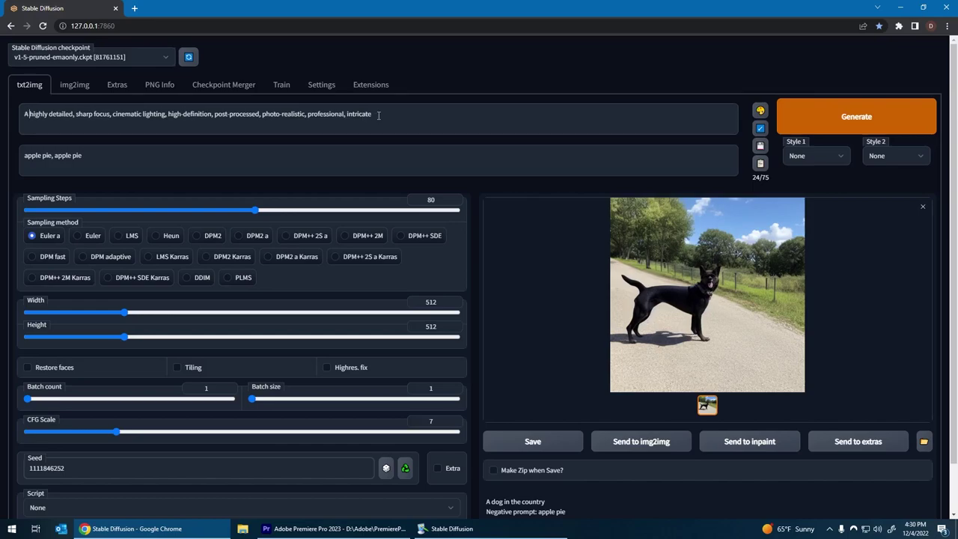
text(country)
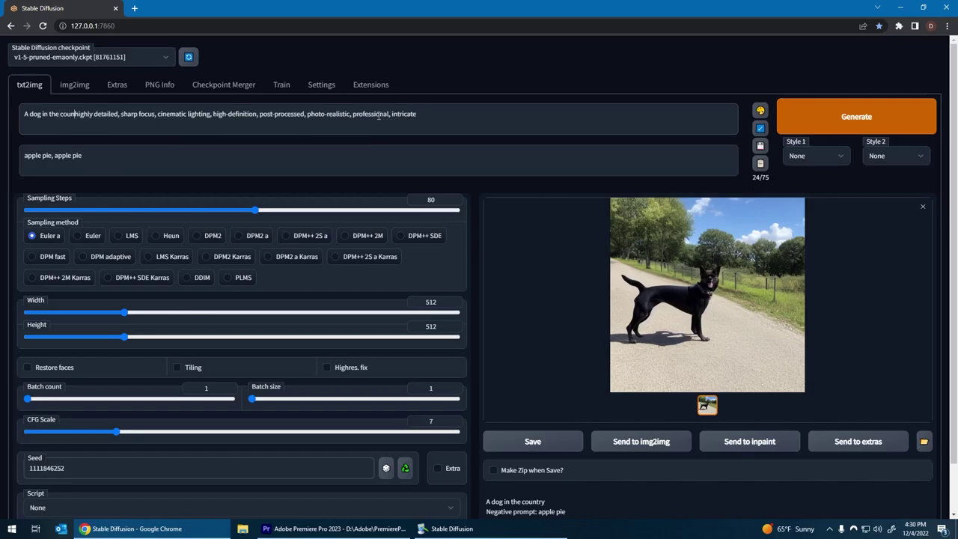
text(,)
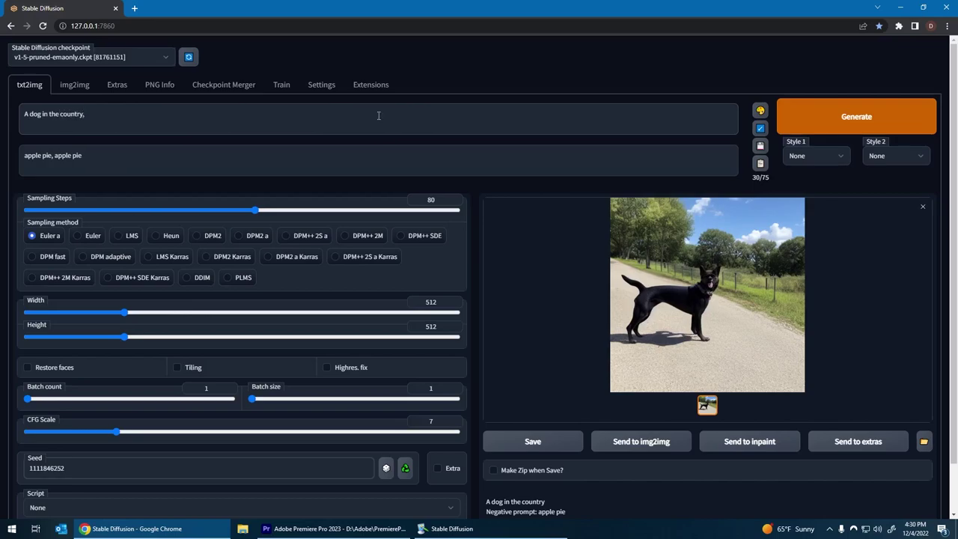
Step: Choose the "Good keywords" style as Style 1 and apply it to the prompts
click(819, 156)
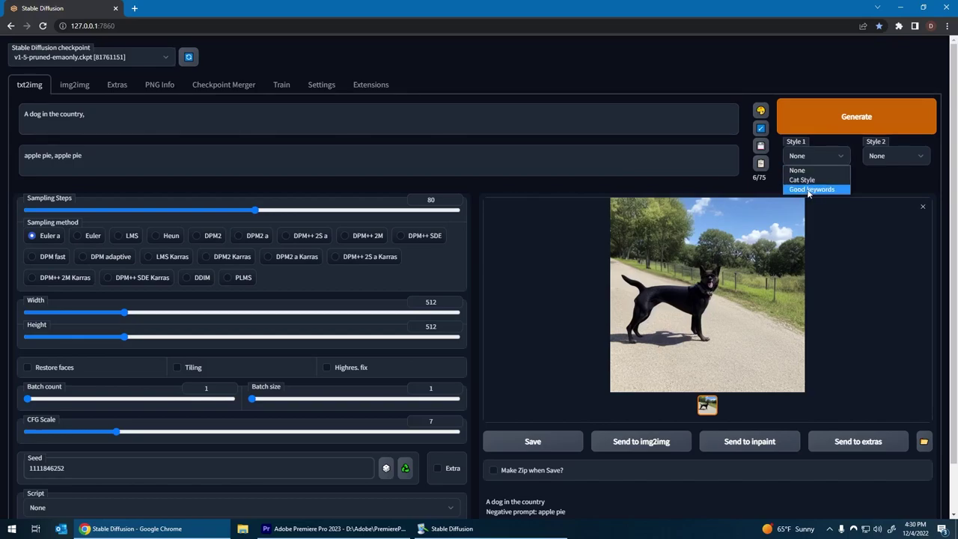
click(808, 190)
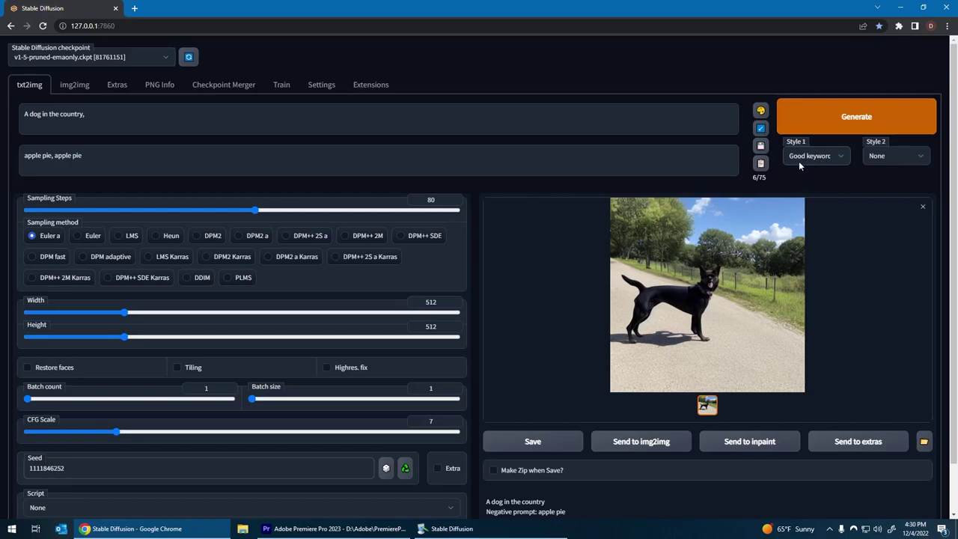
click(760, 163)
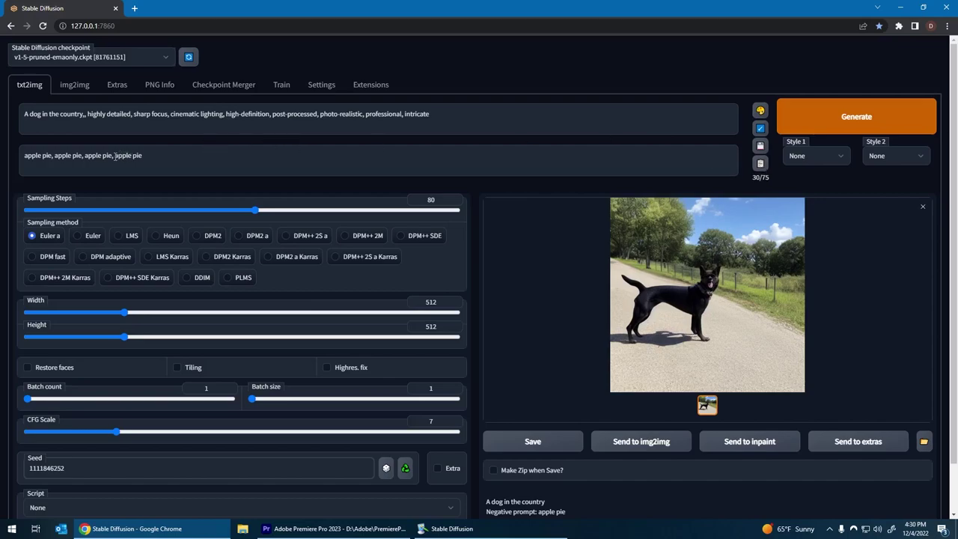
Step: Reduce the negative prompt to a single "apple pie" and remove the duplicate comma after "country" in the prompt
drag(113, 156, 17, 160)
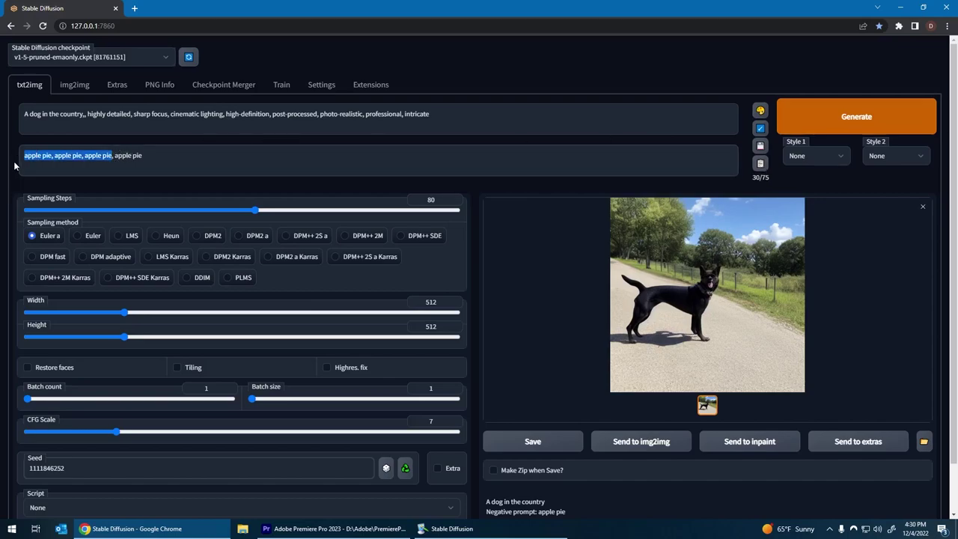
key(BackSpace)
key(Delete)
key(Delete)
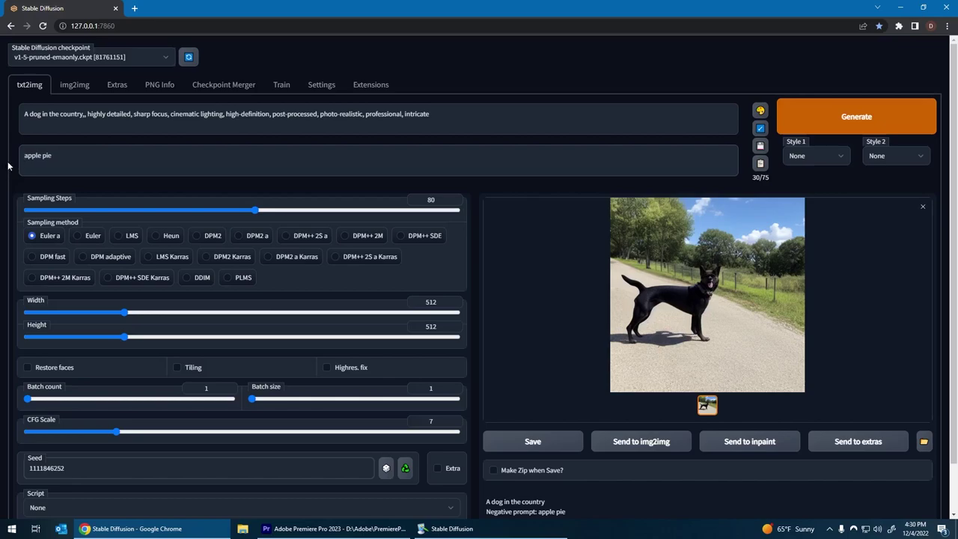
click(85, 115)
key(BackSpace)
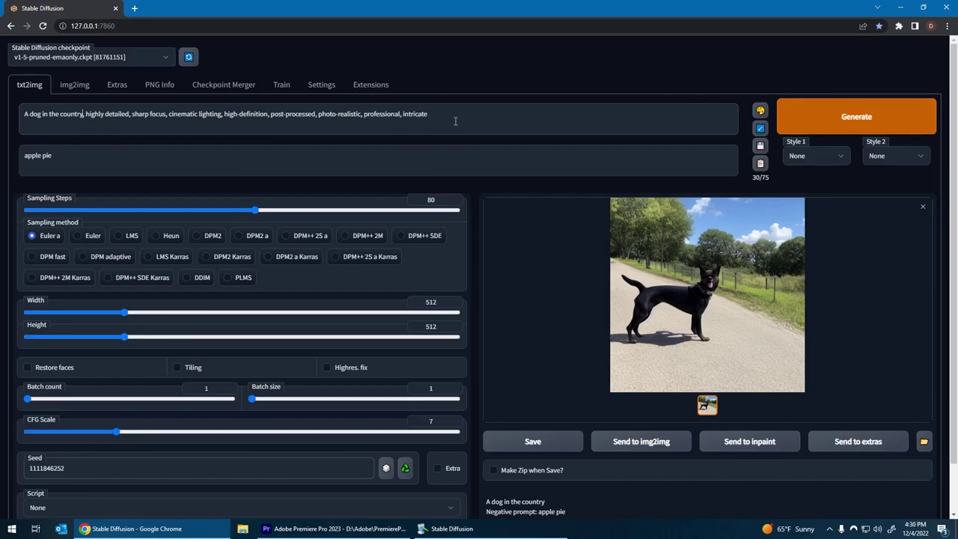
Step: Generate the dog image with the quality keywords and view it at full size
click(871, 114)
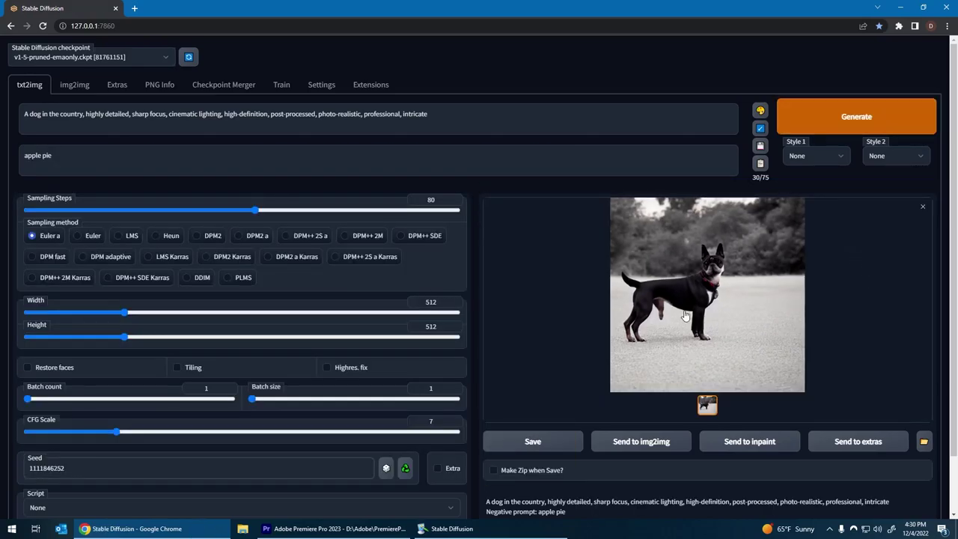
click(686, 313)
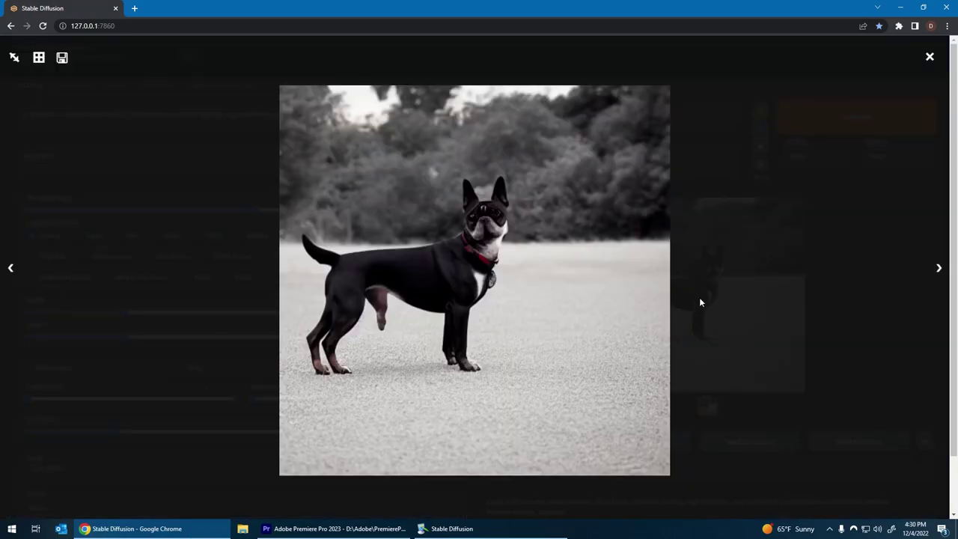
click(696, 298)
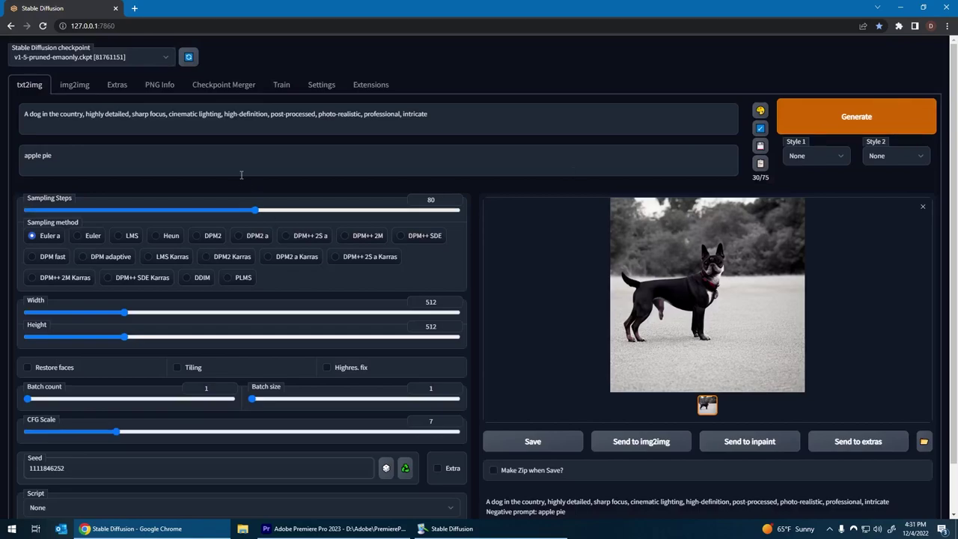
Step: Add "doggie shlong" after "apple pie" in the negative prompt
click(166, 158)
text(, doggie slhlo)
key(BackSpace)
text(long)
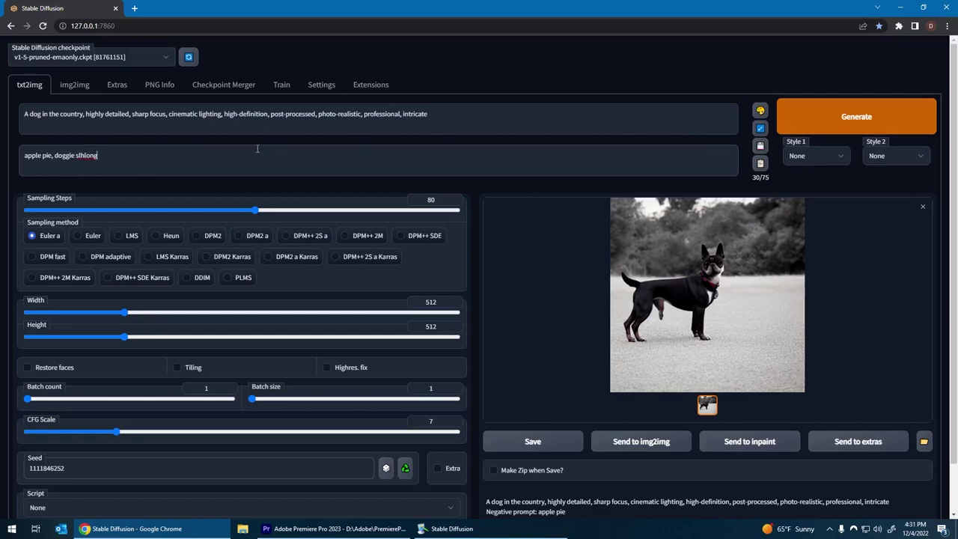
key(BackSpace)
Step: Generate the image again with the extended negative prompt and inspect it at full size
click(818, 123)
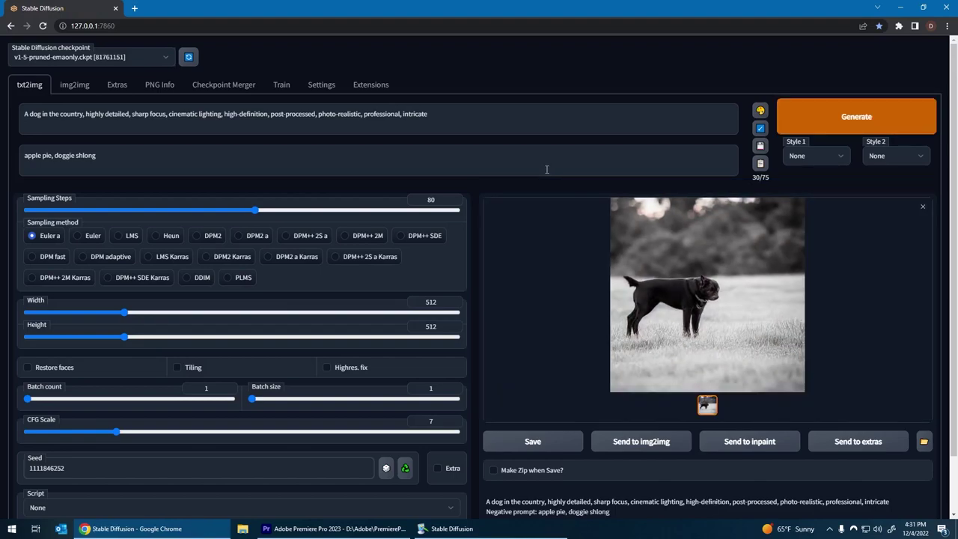
click(685, 323)
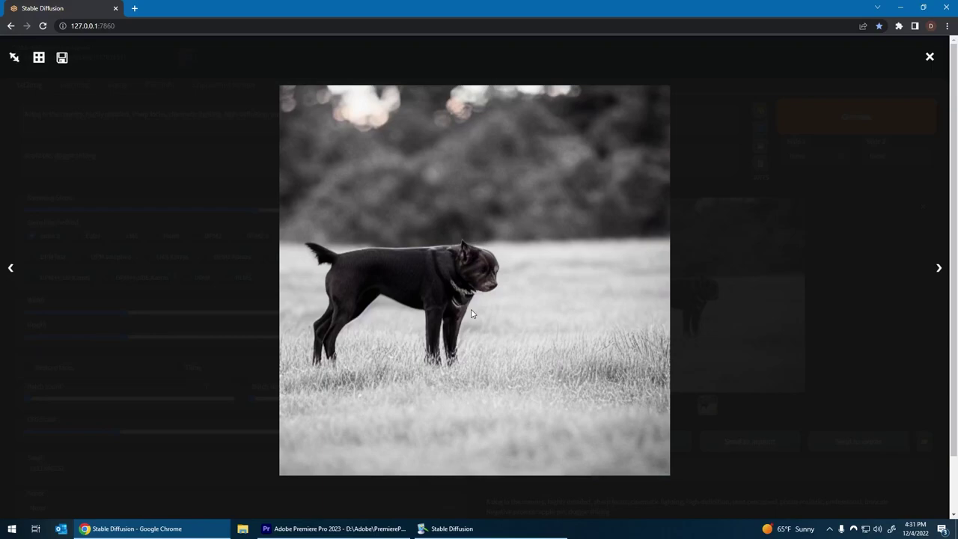
click(929, 57)
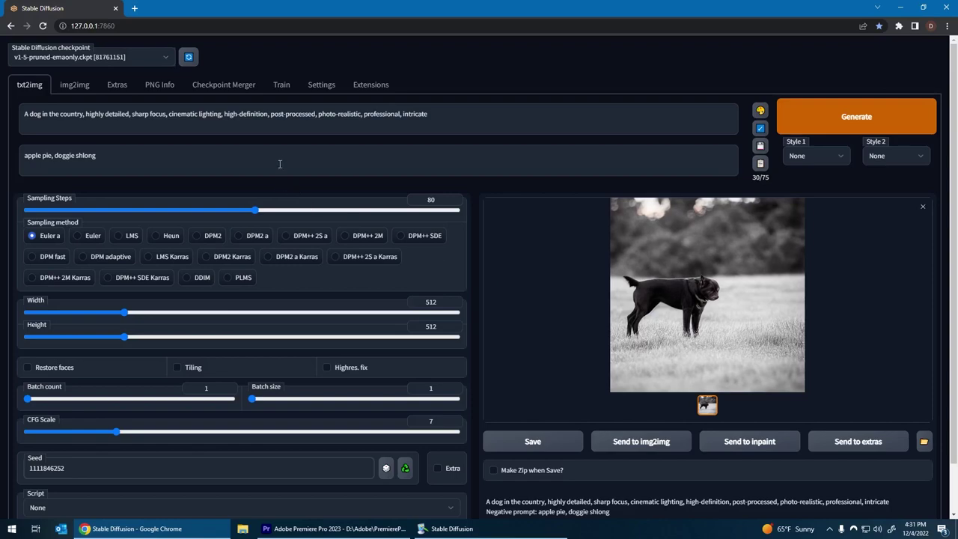
Step: Replace "apple pie" with "black and white" at the start of the negative prompt
key(Delete)
key(Delete)
key(Delete)
key(Delete)
key(Delete)
key(Delete)
key(Delete)
key(Delete)
key(Delete)
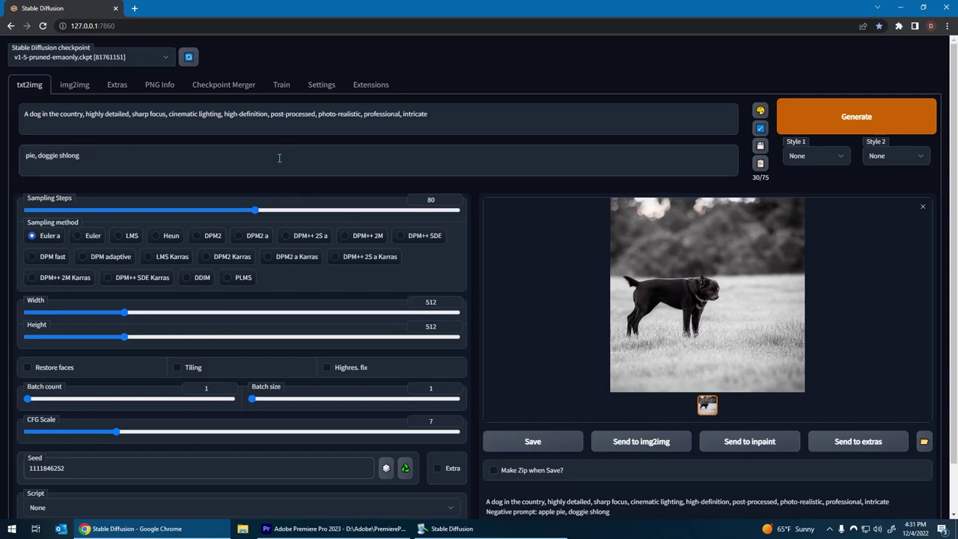
text(black and white)
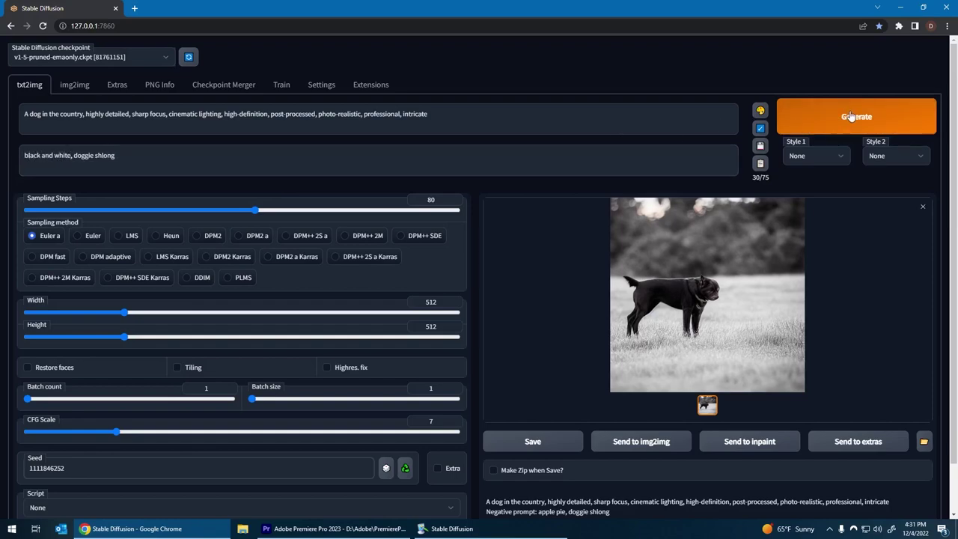
Step: Regenerate the dog image with "black and white" excluded and check it at full size
key(ctrl+Return)
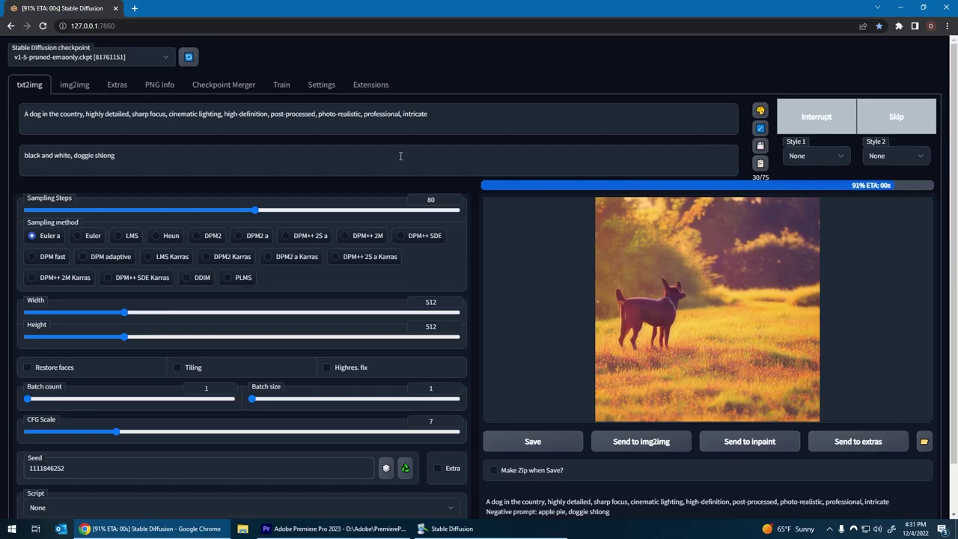
click(671, 299)
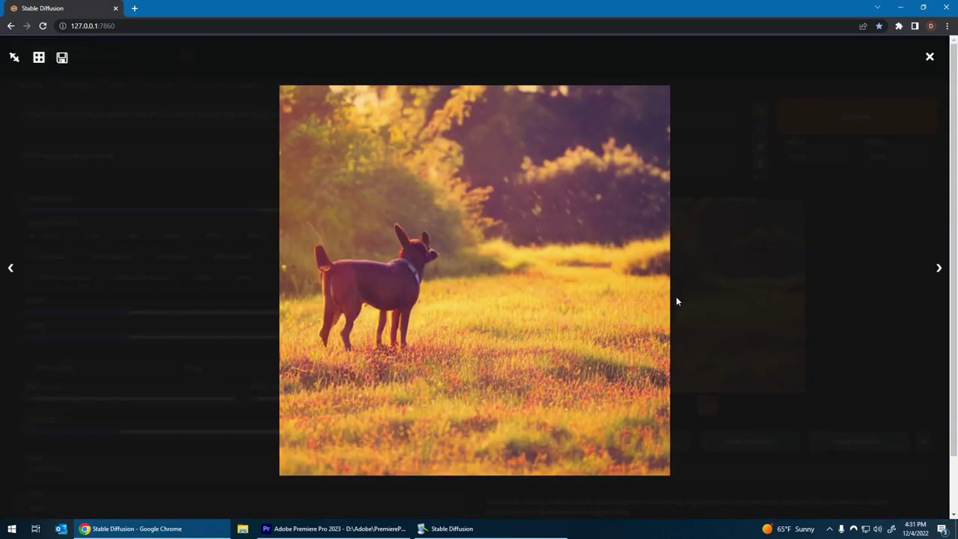
click(929, 57)
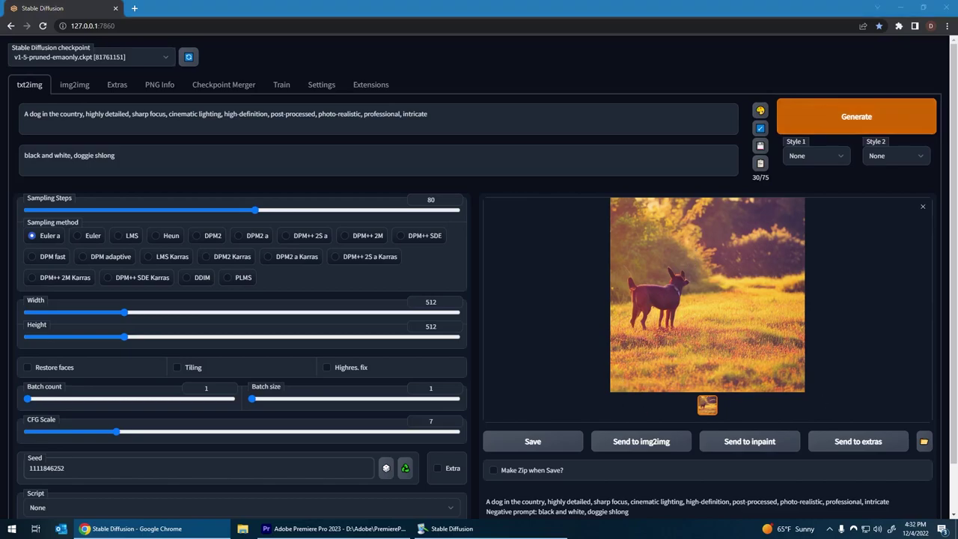
Step: Switch to File Explorer and open the outputs\txt2img-images folder inside stable-diffusion-webui-master on drive C
drag(749, 73, 701, 65)
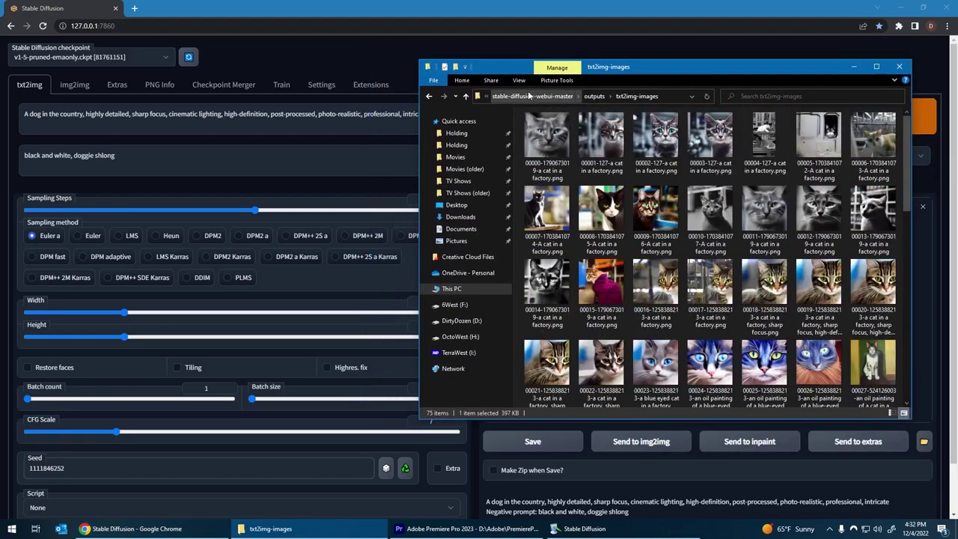
click(536, 96)
click(535, 95)
click(501, 96)
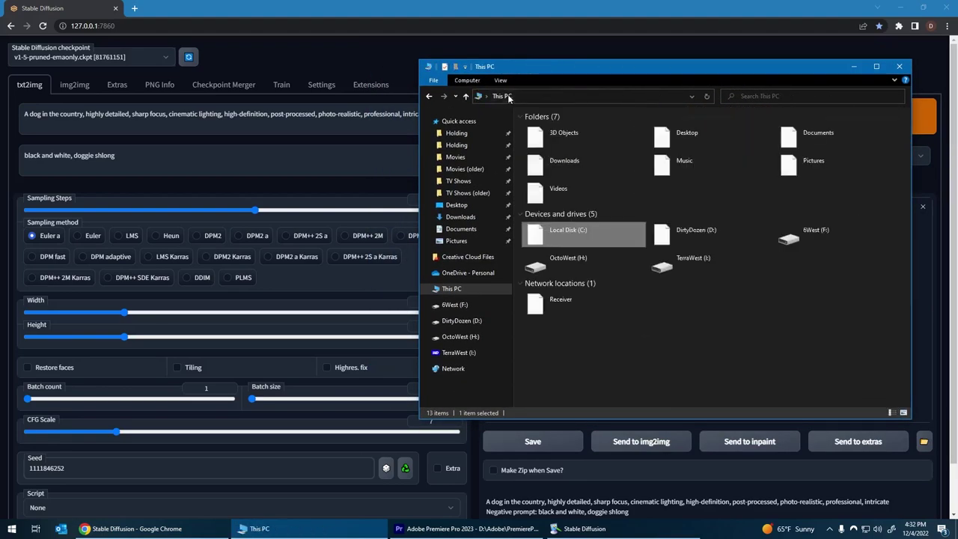
double_click(589, 235)
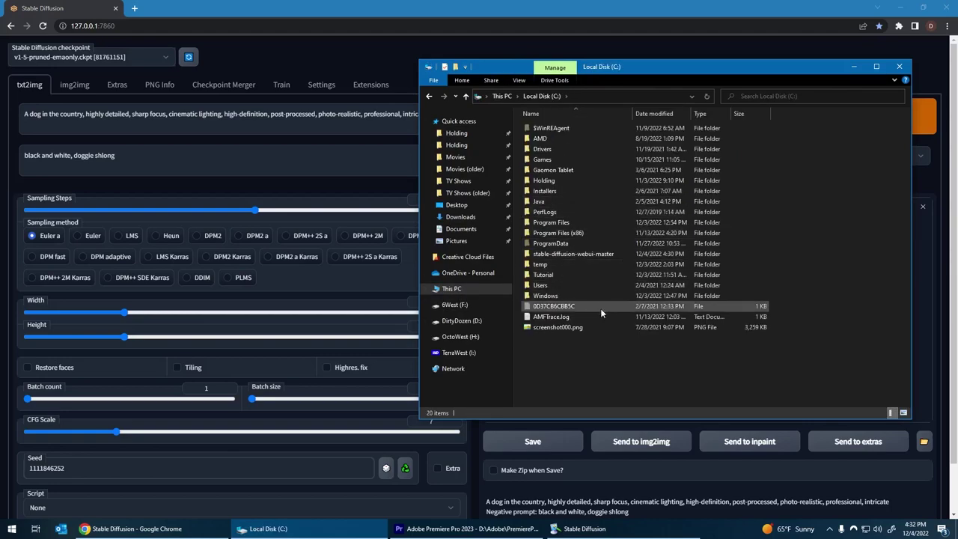
double_click(568, 255)
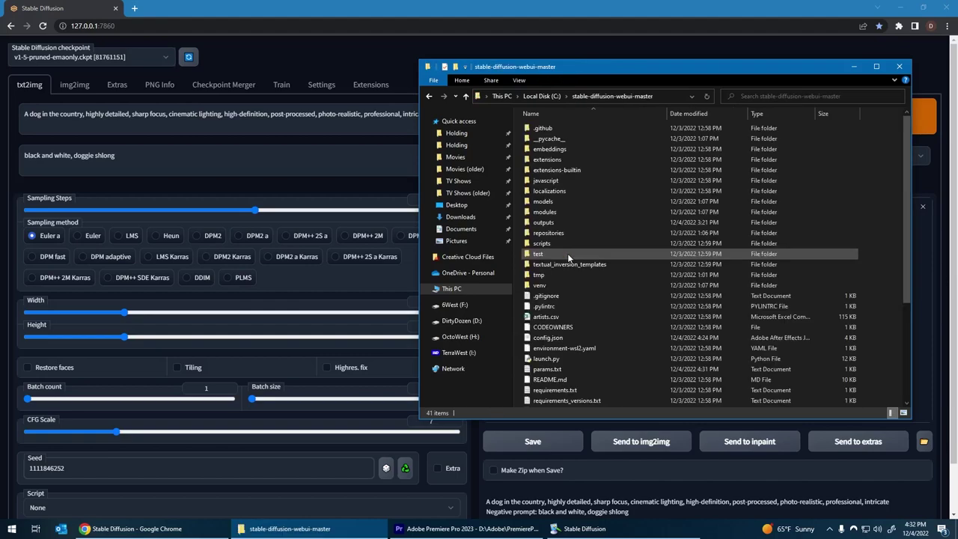
double_click(544, 222)
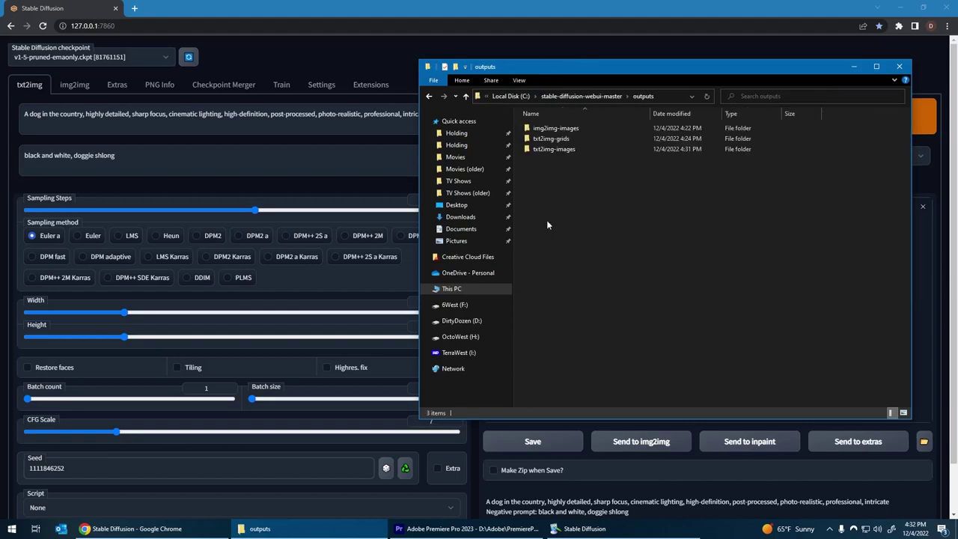
double_click(568, 150)
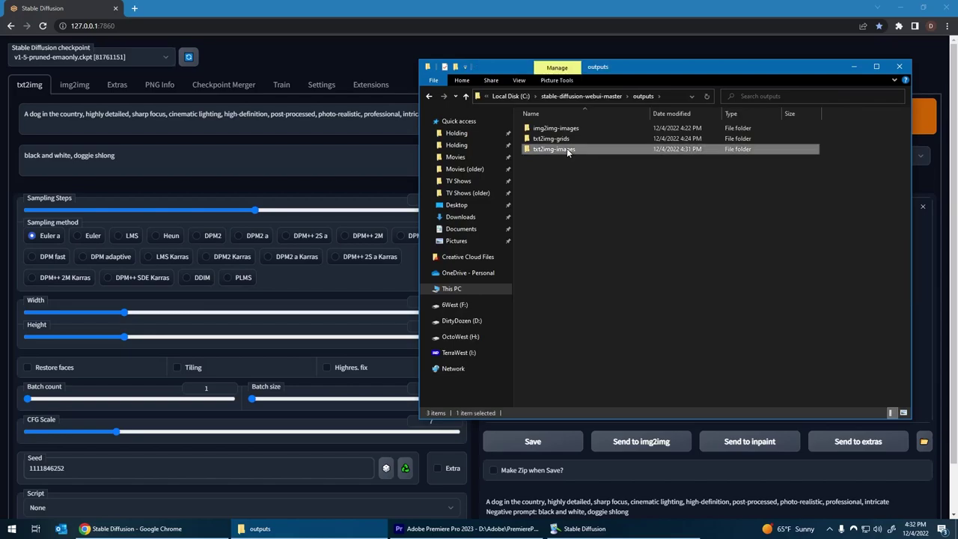
Step: Find the red cat image 00057 in the txt2img-images folder and load it into PNG Info as the source
scroll(716, 232, down, 3)
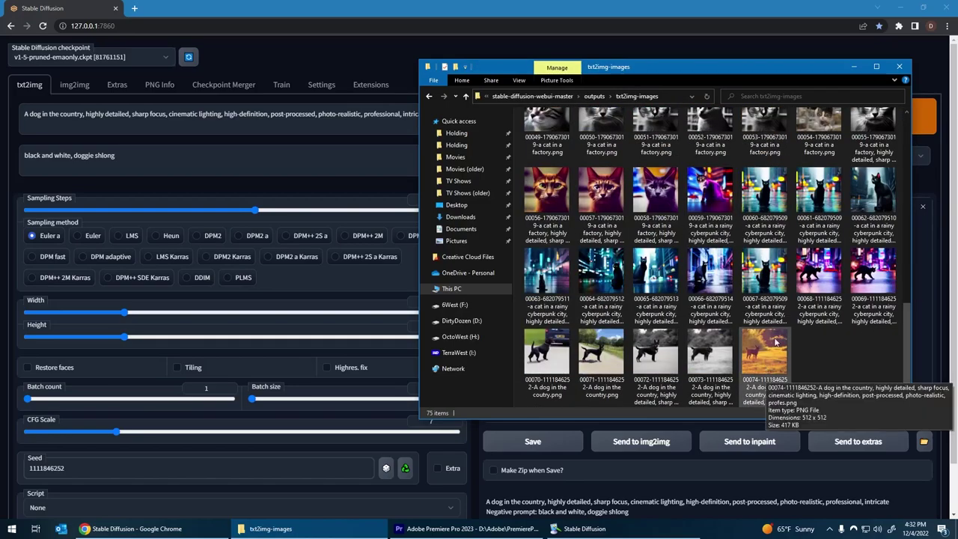
scroll(770, 258, up, 1)
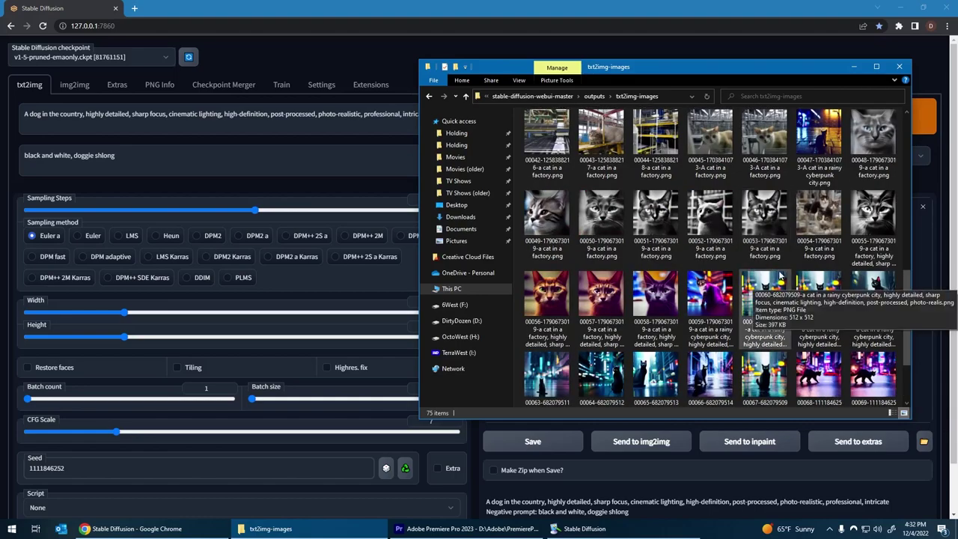
click(597, 303)
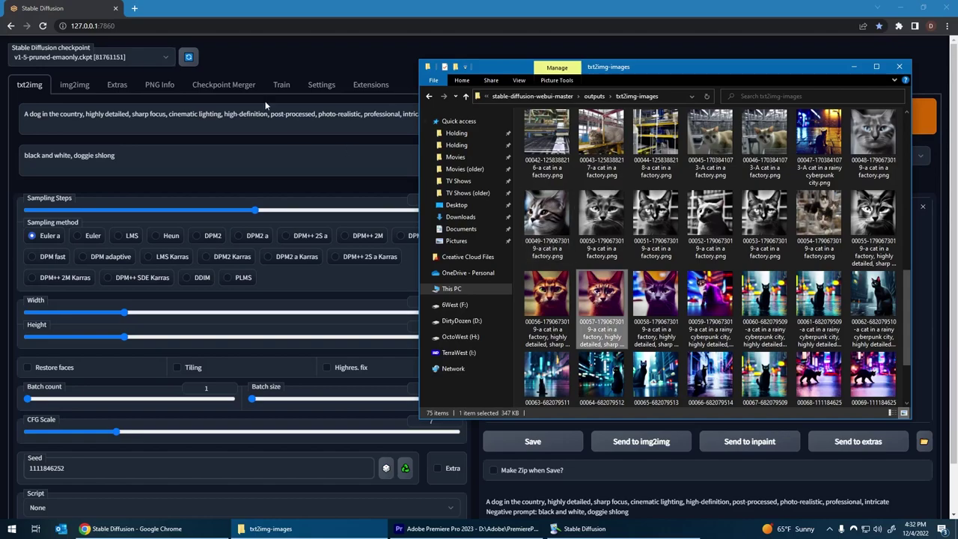
click(153, 87)
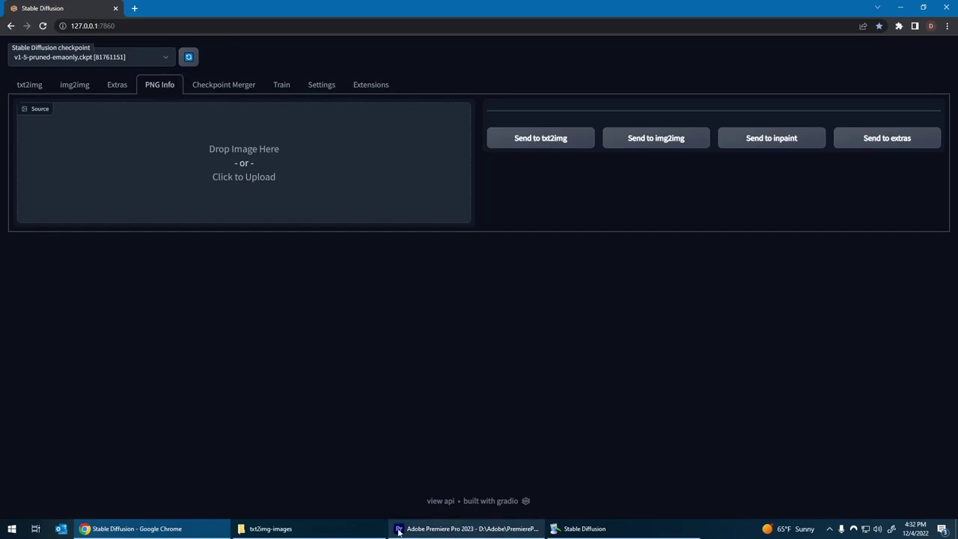
click(331, 530)
drag(608, 299, 267, 200)
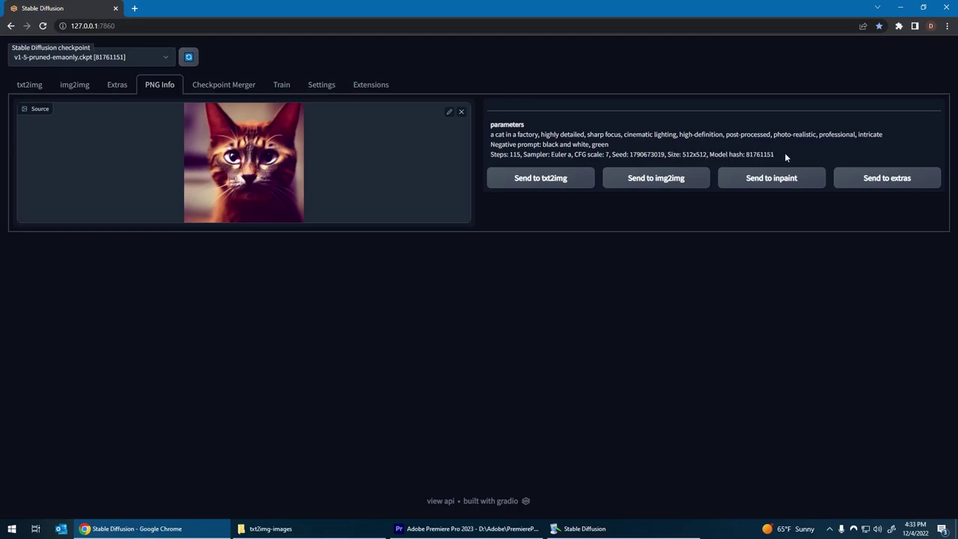
Step: Send the cat image's generation parameters to txt2img and generate the image from them
drag(775, 154, 746, 154)
click(615, 147)
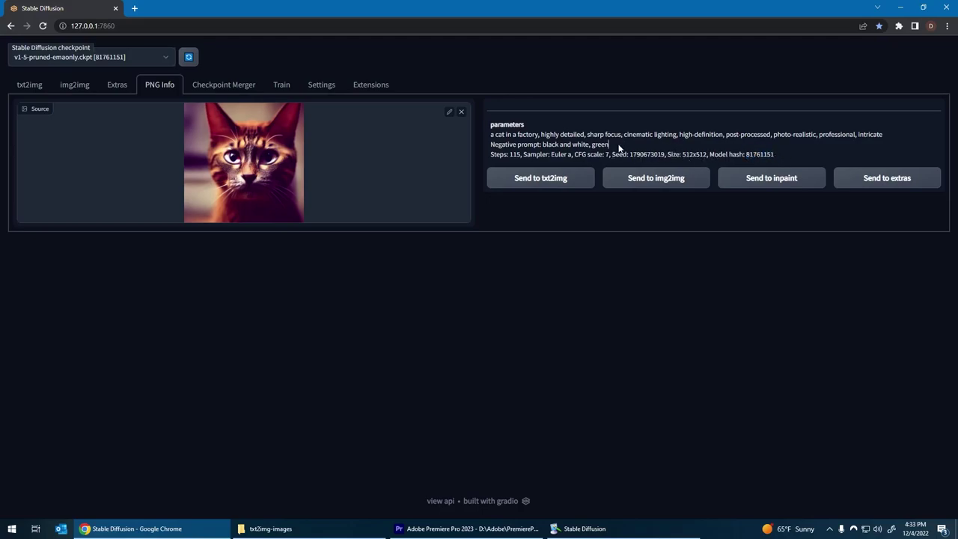
click(537, 183)
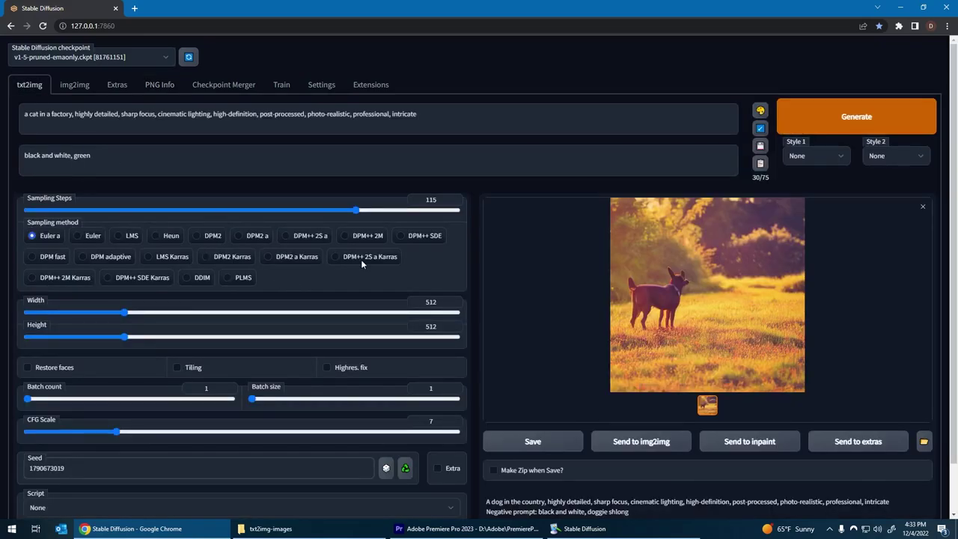
click(868, 129)
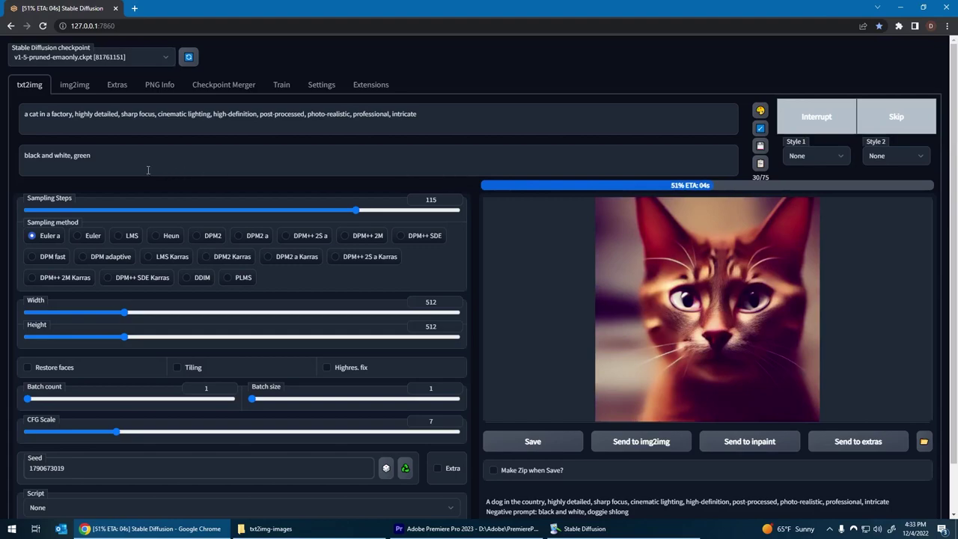
Step: Regenerate the factory cat from the same seed at 80 sampling steps and again at a much lower count, and raise the count moderately
drag(350, 209, 254, 211)
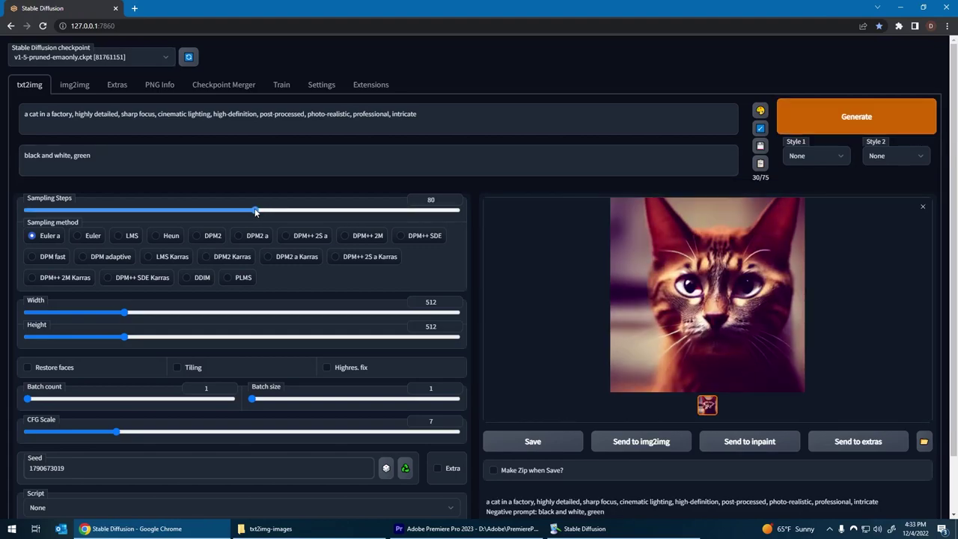
click(876, 108)
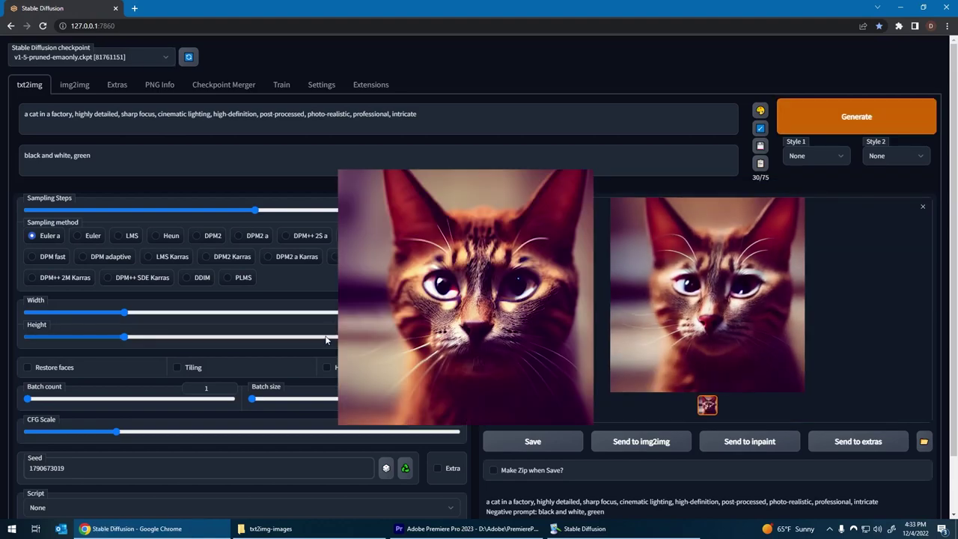
drag(253, 213, 107, 211)
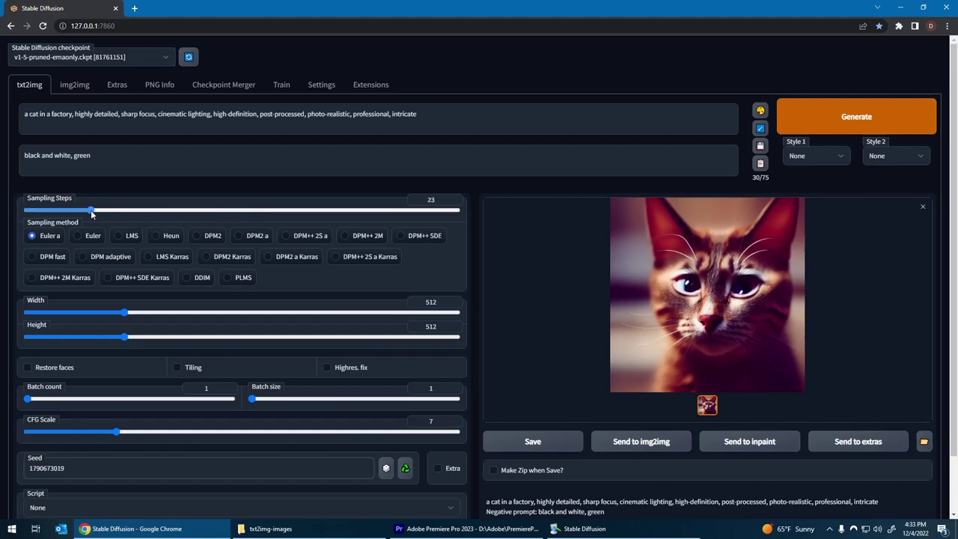
drag(108, 209, 111, 210)
click(889, 117)
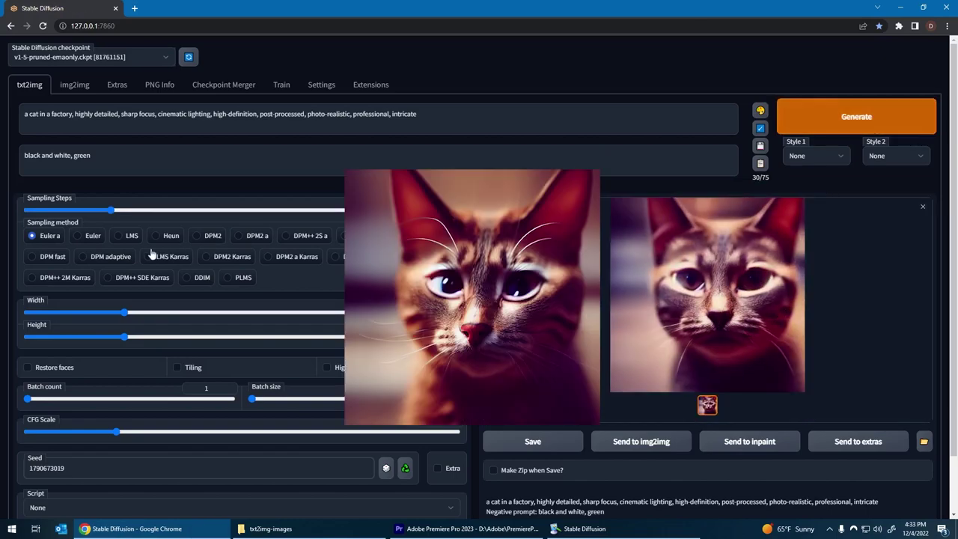
drag(111, 211, 172, 211)
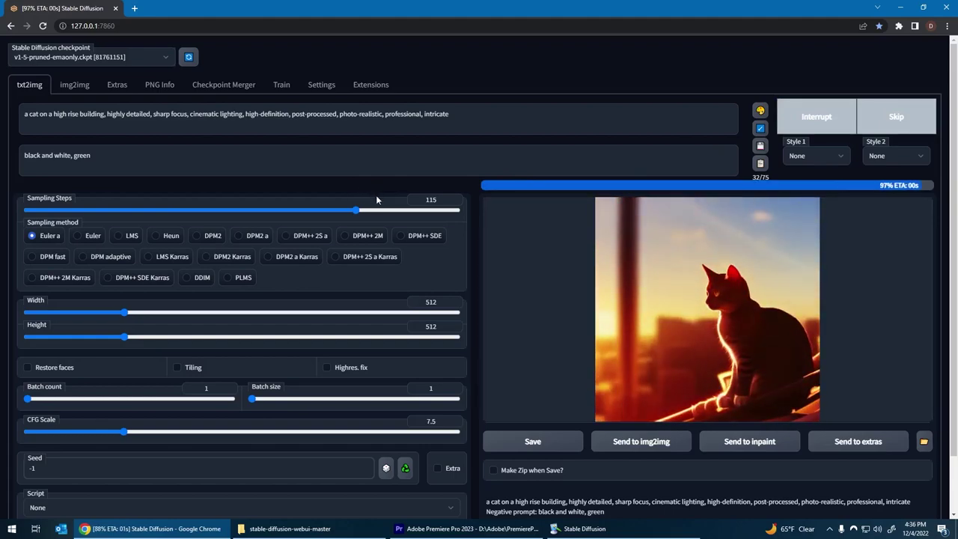
Step: View the generated image of the cat on a high rise building at full size
click(732, 332)
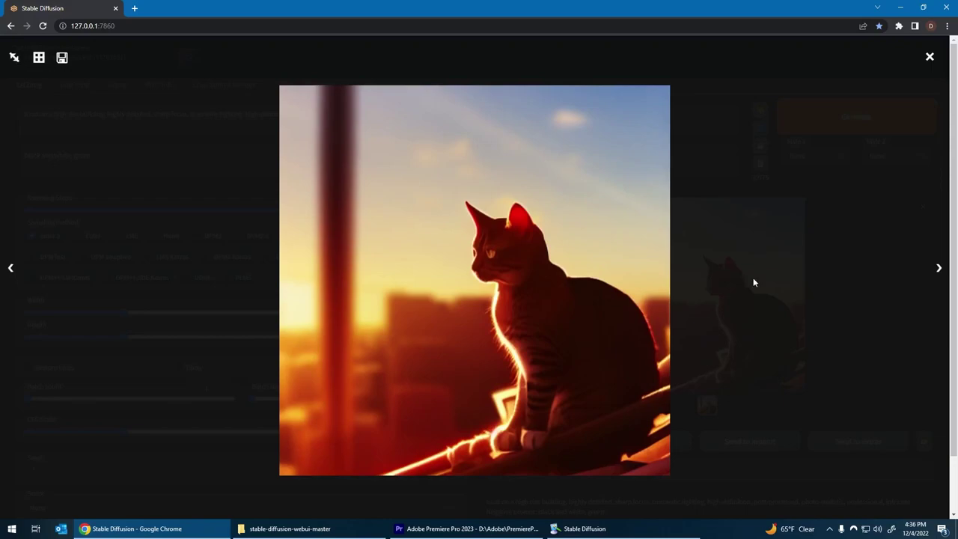